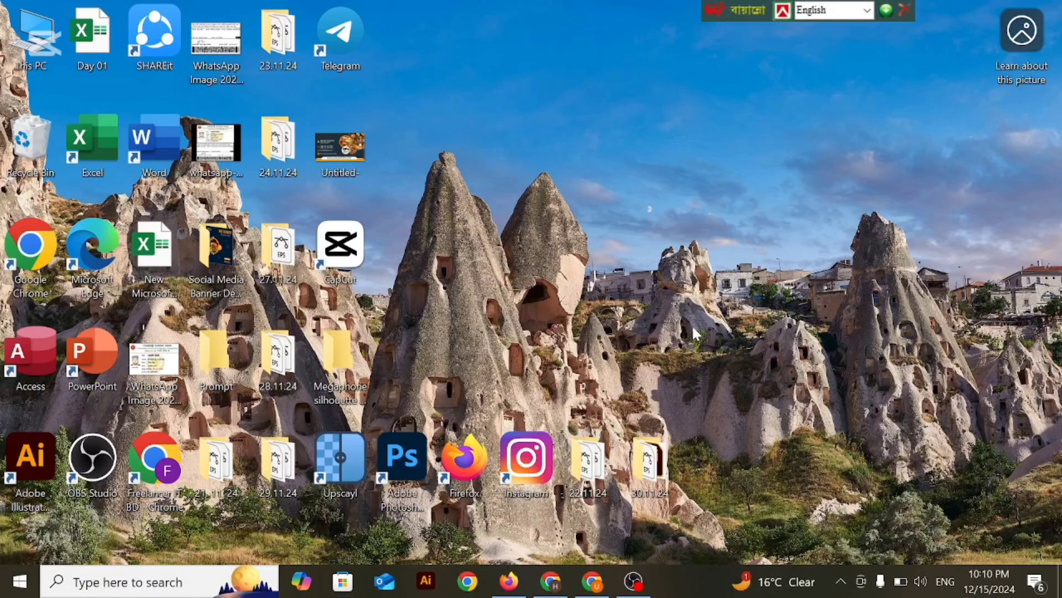
Switch to the Ideogram page in Chrome and compare the generated black lemon silhouette variations.
click(593, 581)
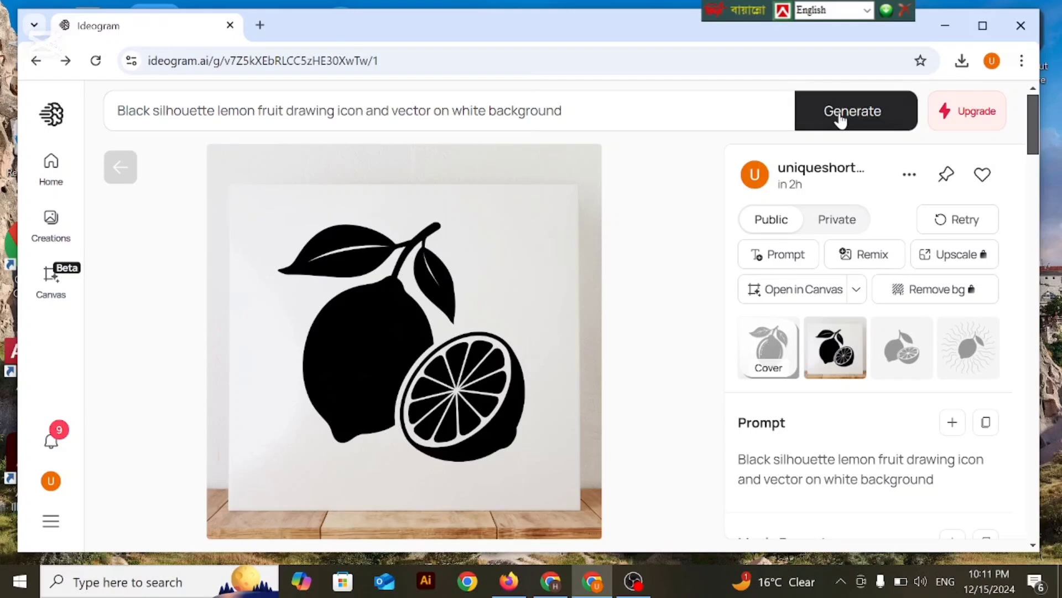
click(777, 346)
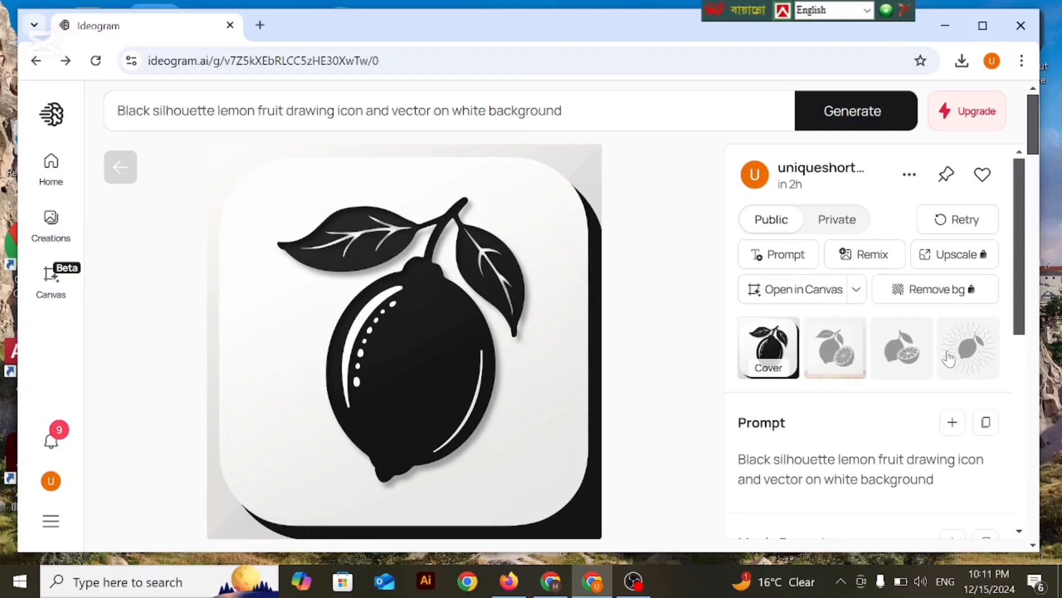
click(967, 358)
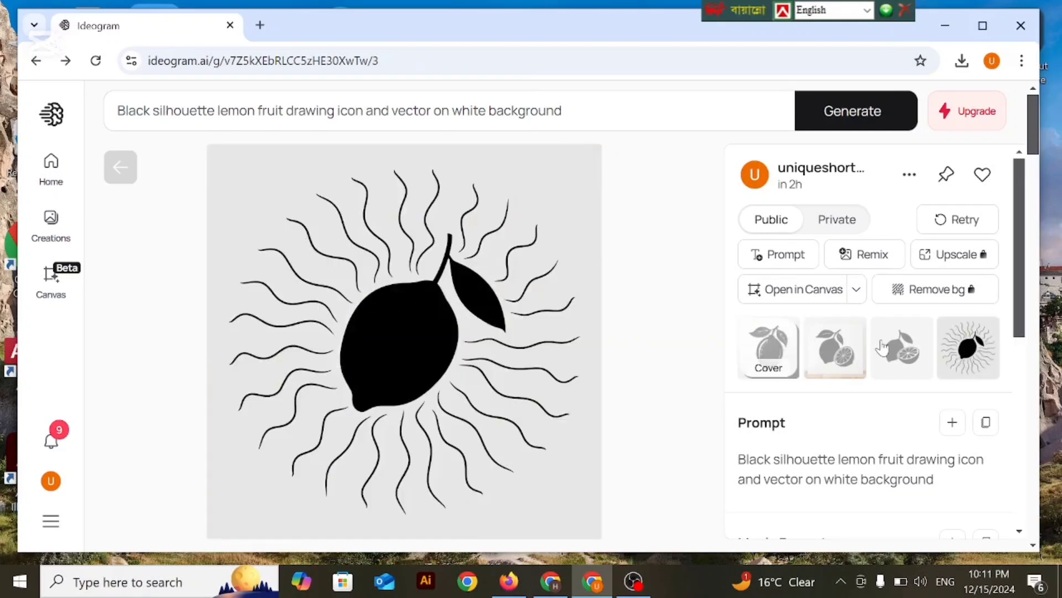
click(897, 353)
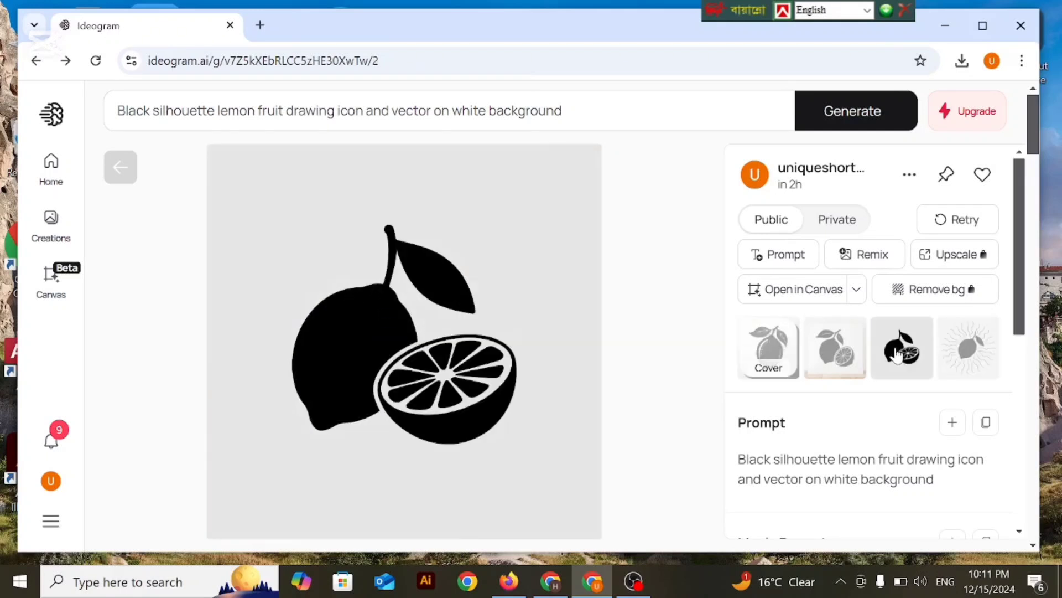
Download the second variation, showing a whole lemon and a halved lemon on a white board above a wooden shelf.
click(844, 359)
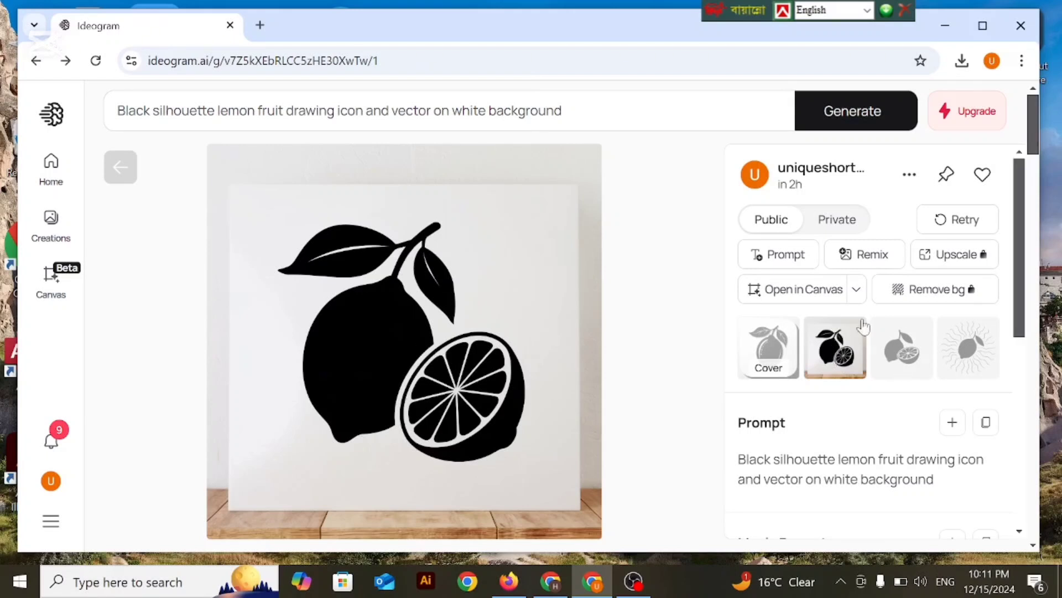
click(909, 175)
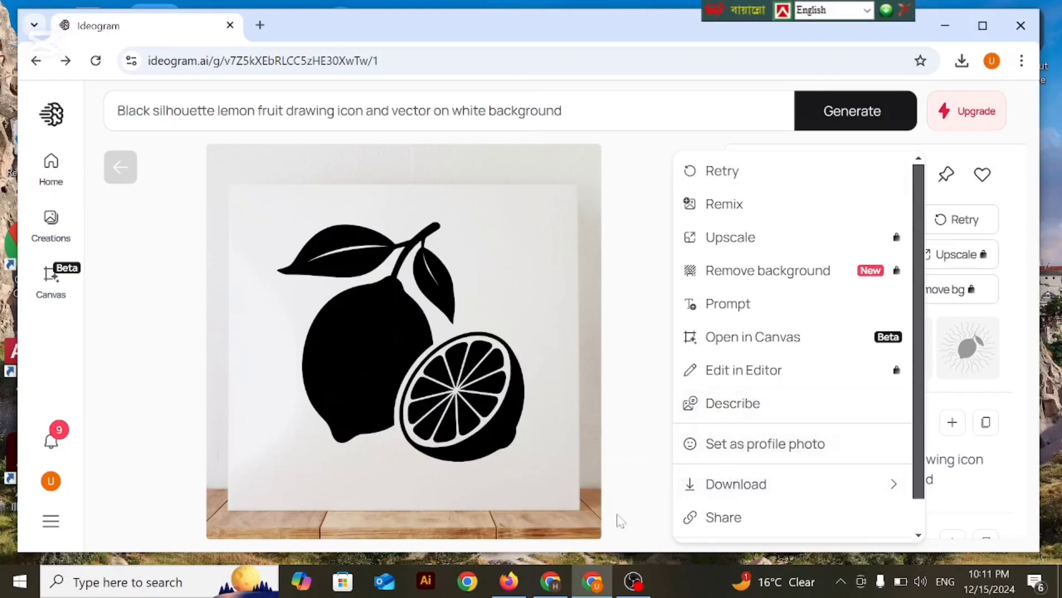
click(657, 332)
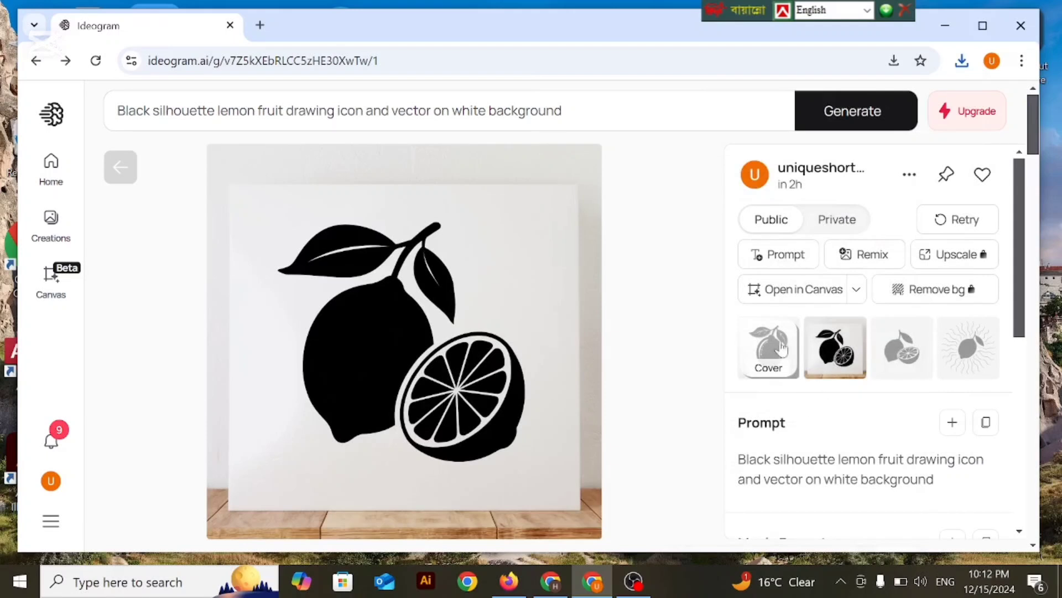
Switch to Adobe Illustrator and accept recovery of the unsaved documents.
click(432, 582)
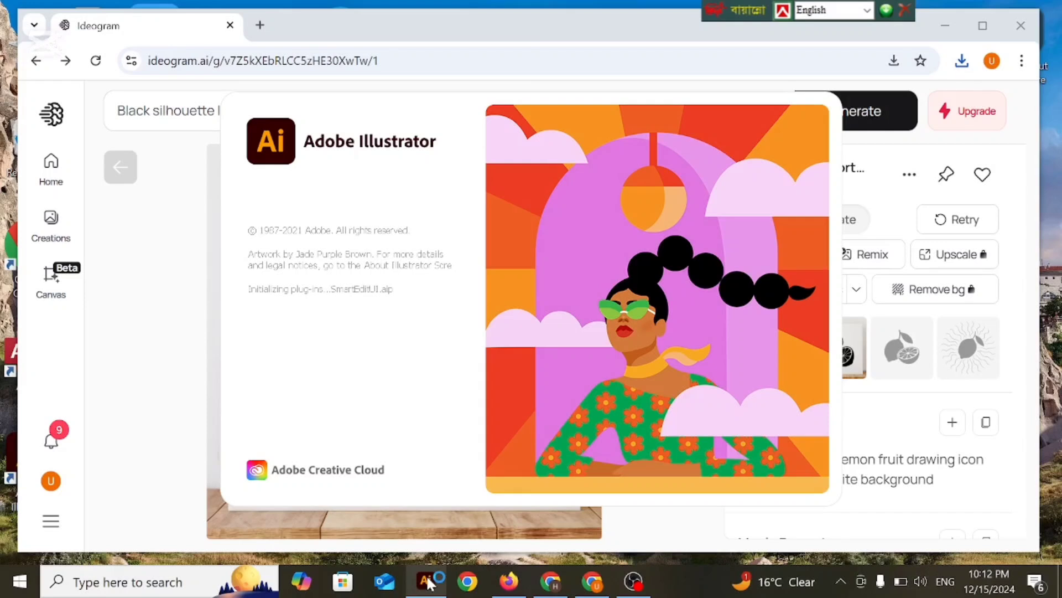
click(427, 580)
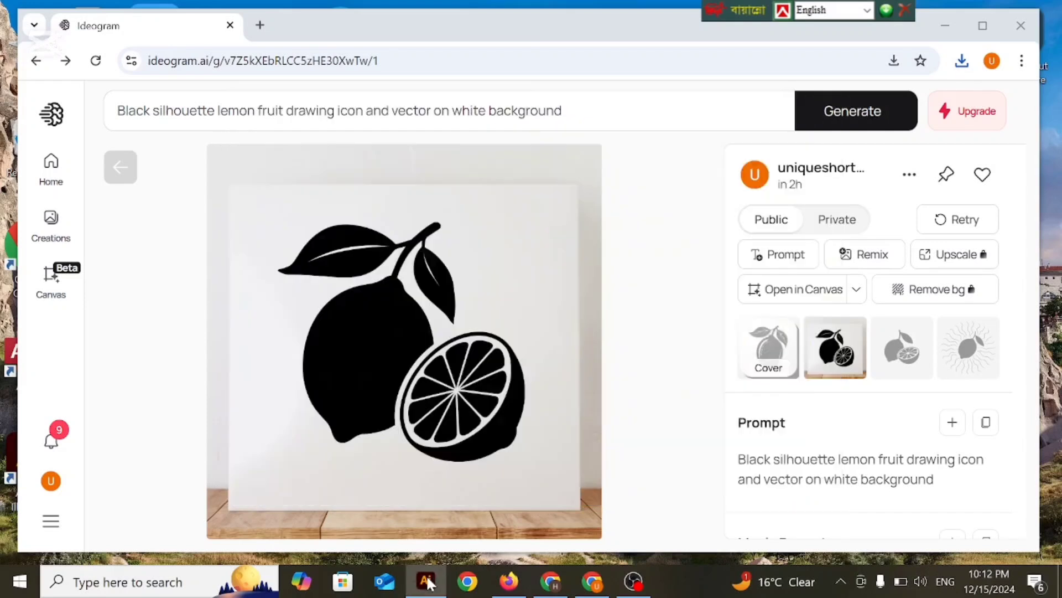
click(473, 553)
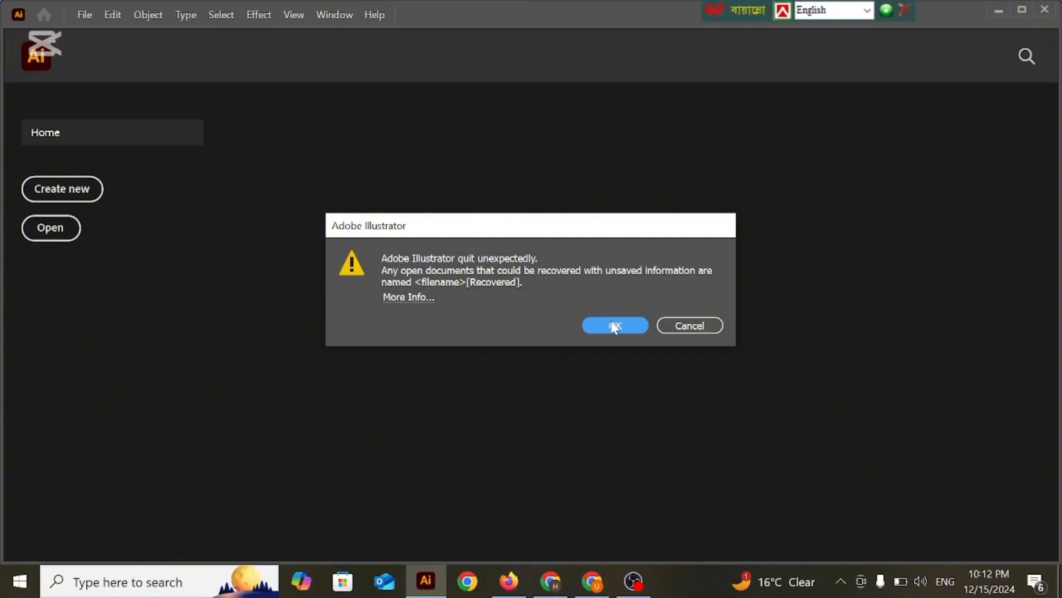
click(614, 326)
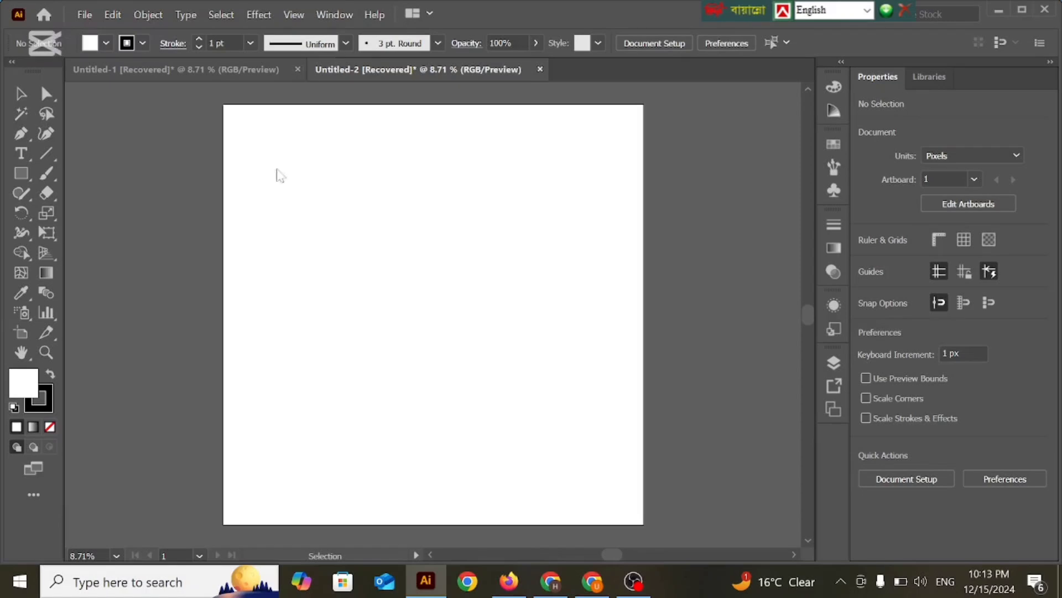
Set the default stroke colour to None.
click(85, 15)
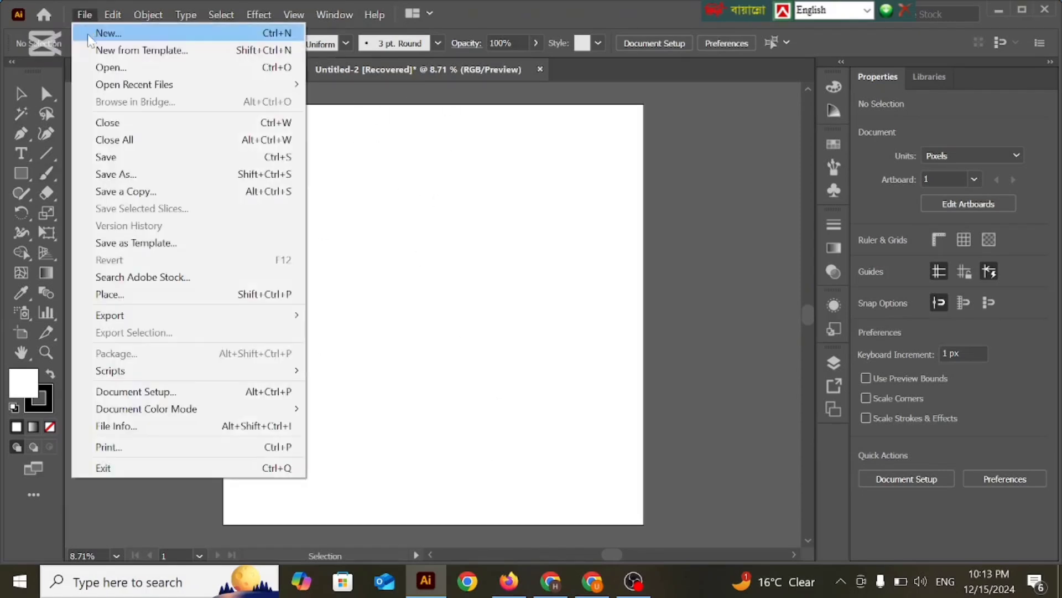
click(511, 200)
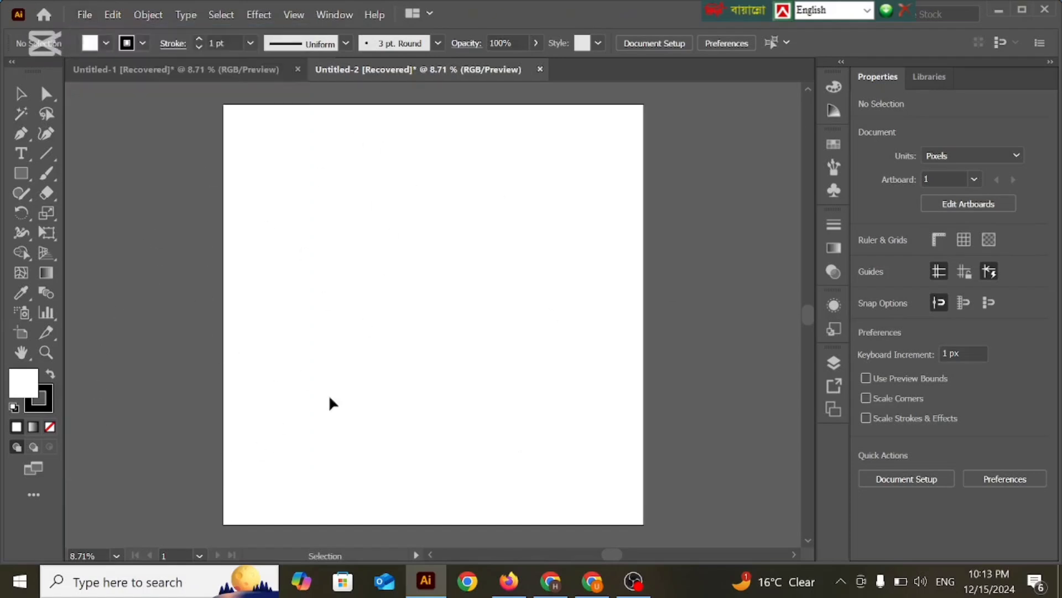
click(143, 42)
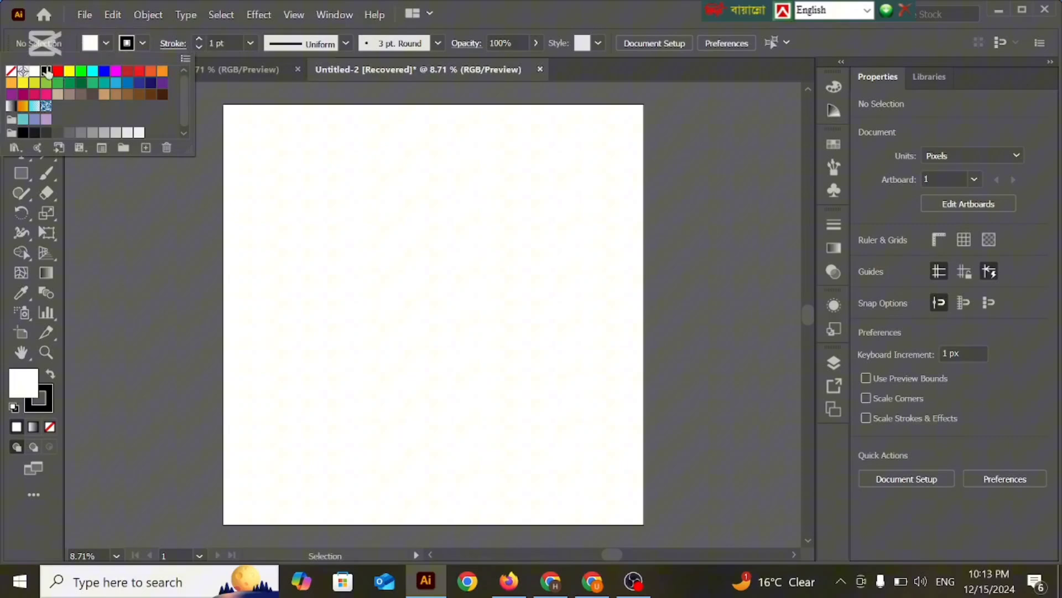
click(11, 72)
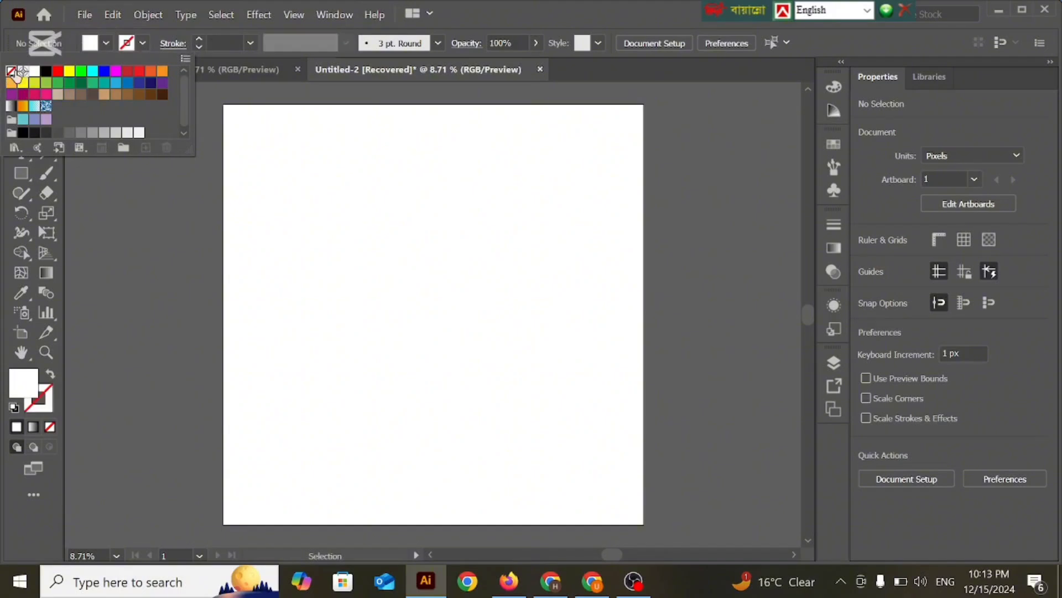
Place the downloaded JPEG of the whole and halved lemon from the Downloads folder near the artboard's centre.
click(85, 15)
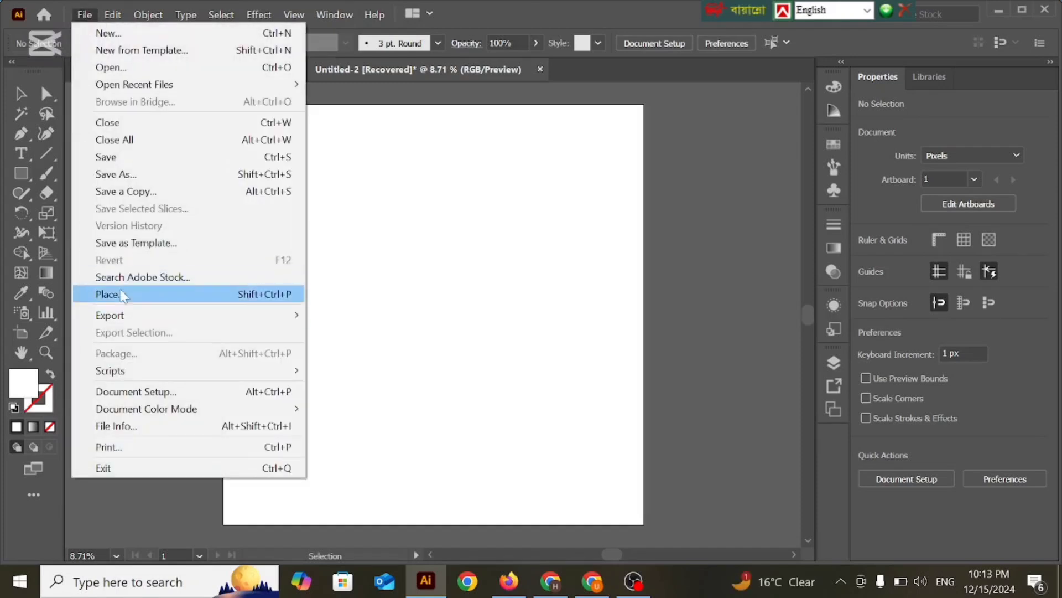
click(122, 294)
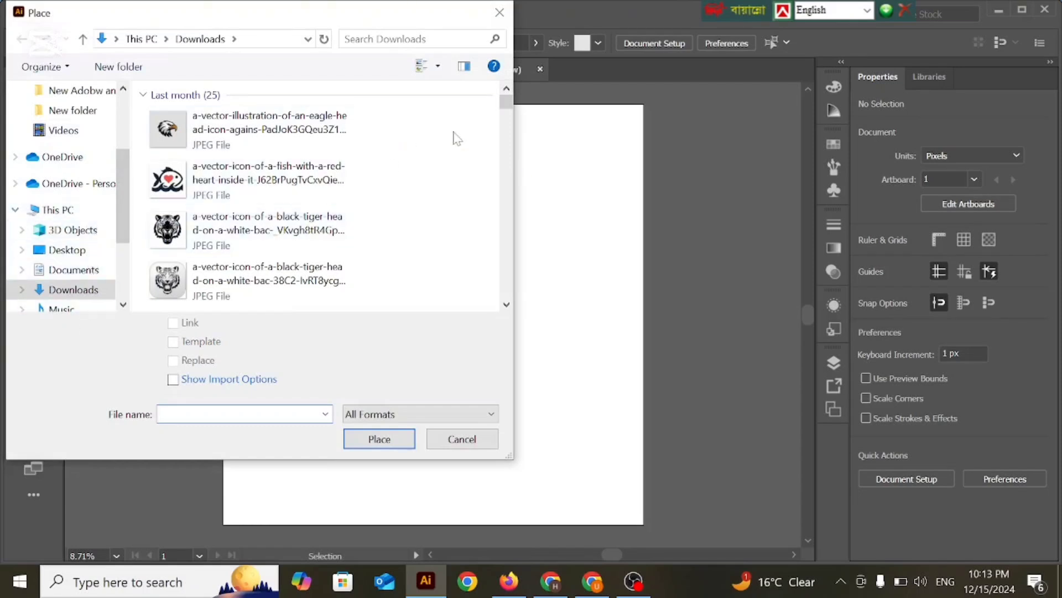
drag(506, 102, 518, 303)
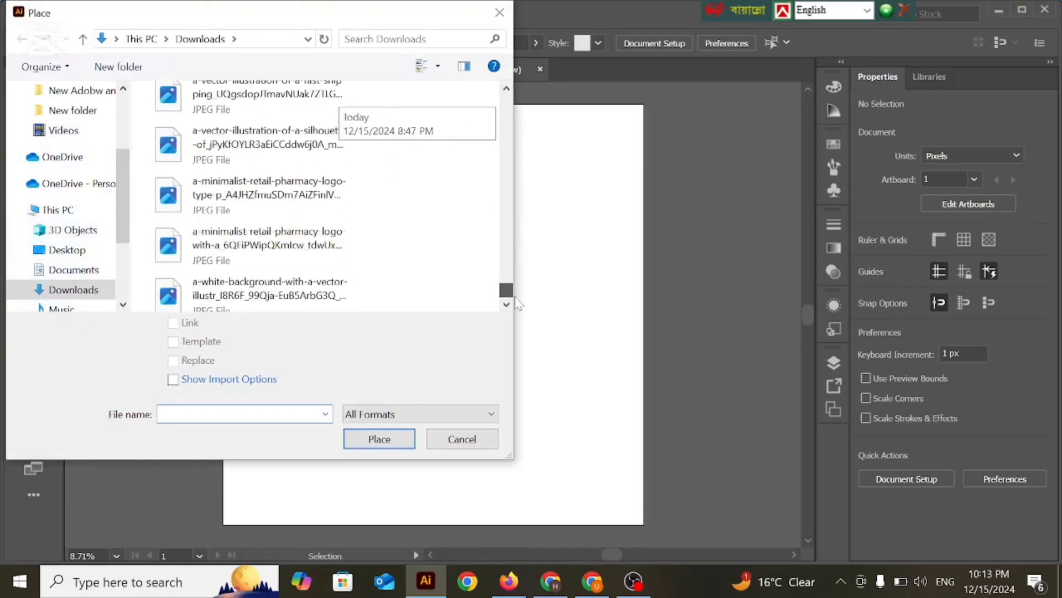
click(271, 285)
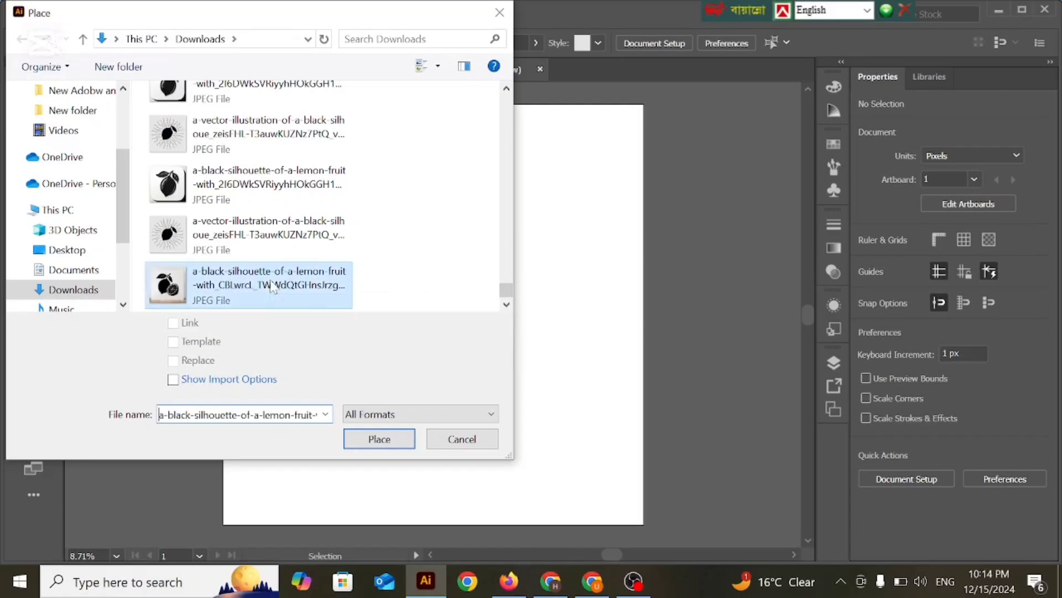
click(372, 446)
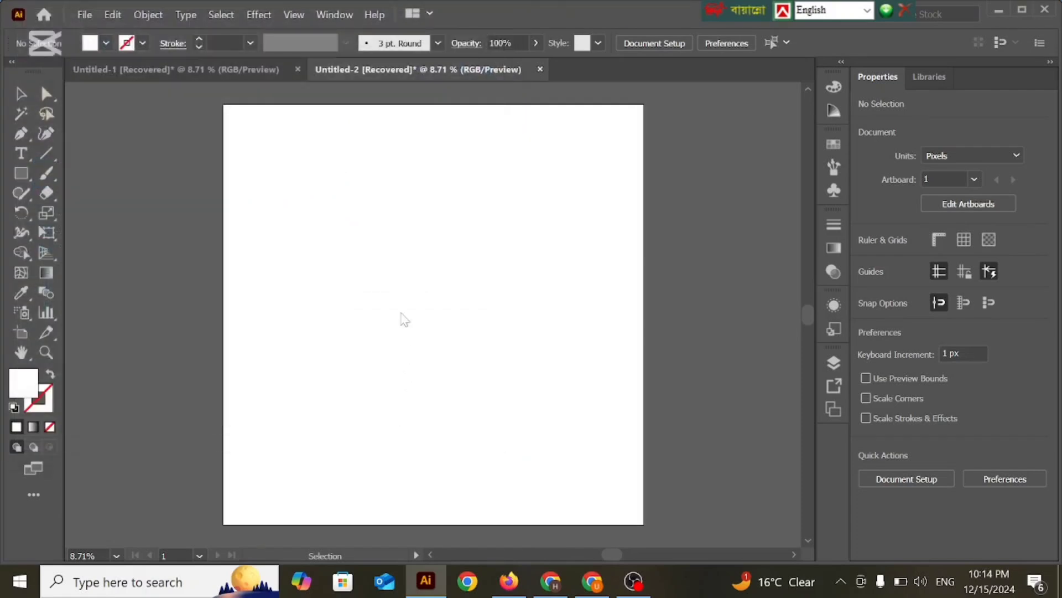
click(407, 288)
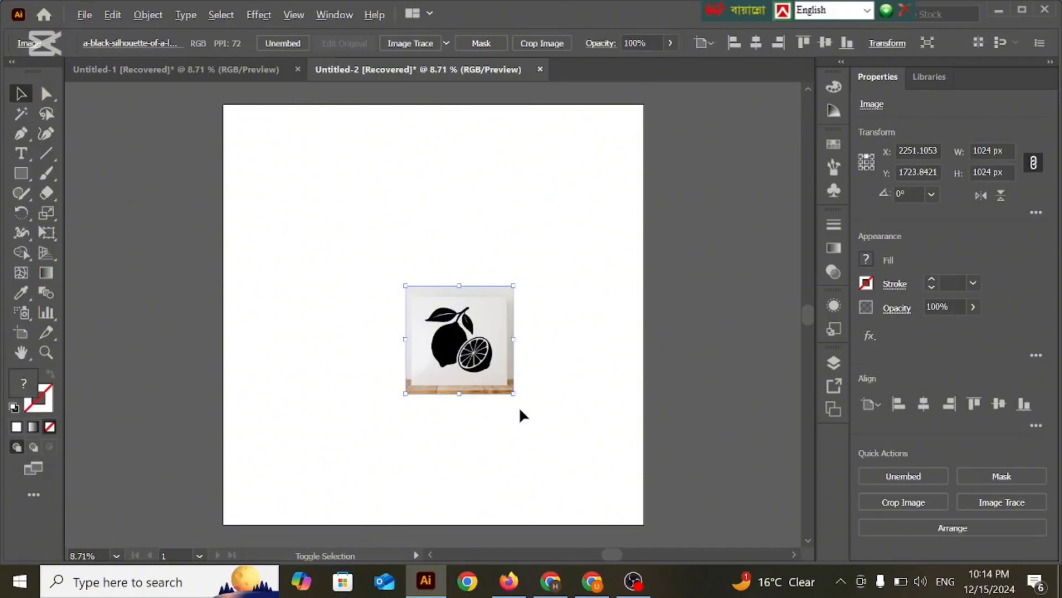
Enlarge the placed lemon image proportionally from its centre to about 2650 px square.
drag(509, 392, 603, 493)
scroll(513, 367, down, 1)
scroll(513, 368, up, 2)
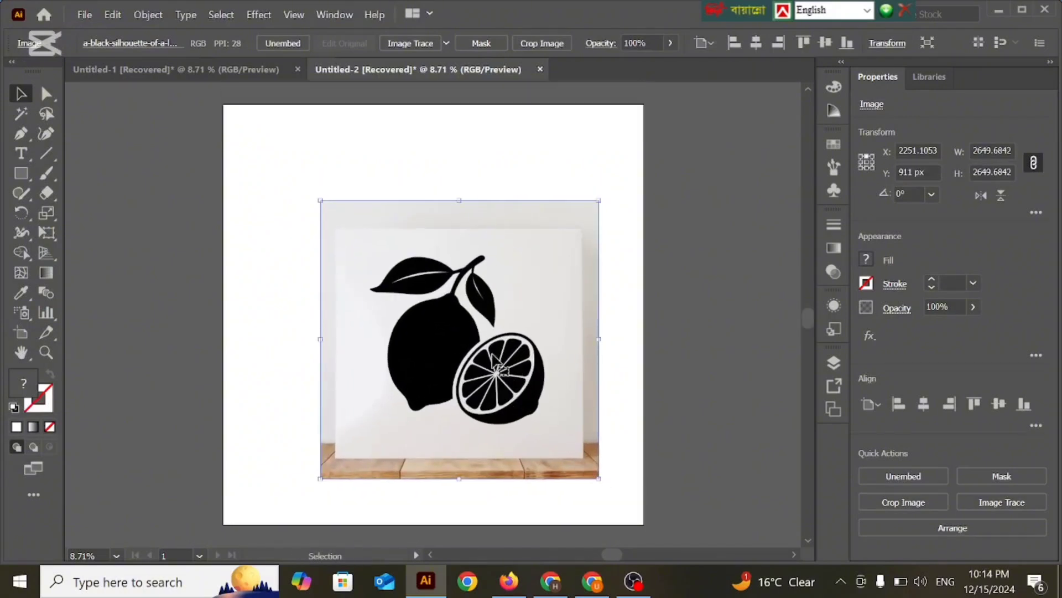
Trace the lemon image with the Sketched Art preset and expand the tracing into vector paths.
click(447, 44)
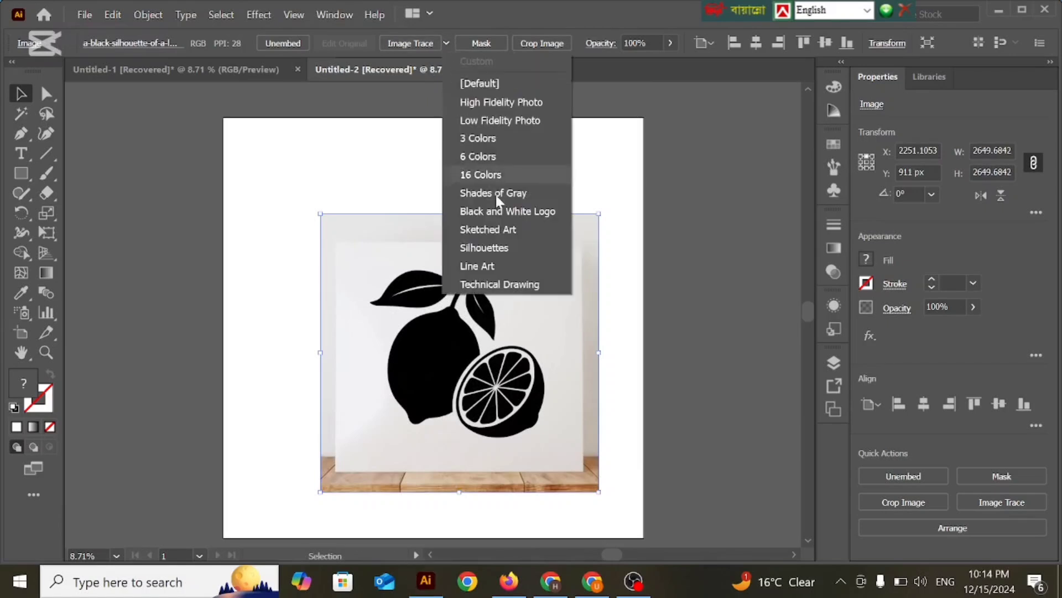
click(499, 230)
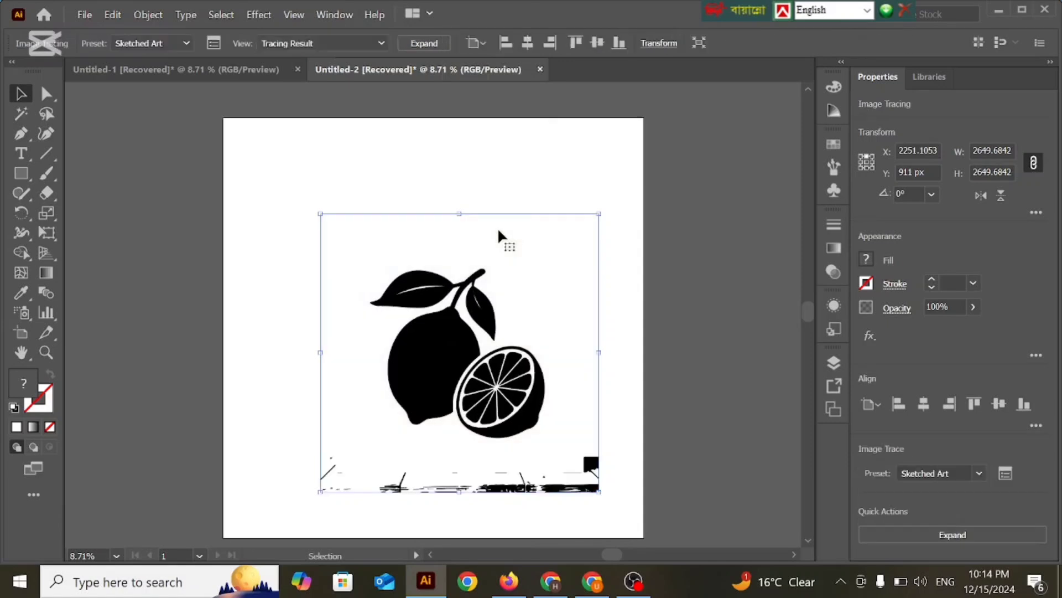
click(431, 41)
click(598, 283)
Move the traced artwork up and left on the artboard and ungroup it.
drag(458, 310, 469, 273)
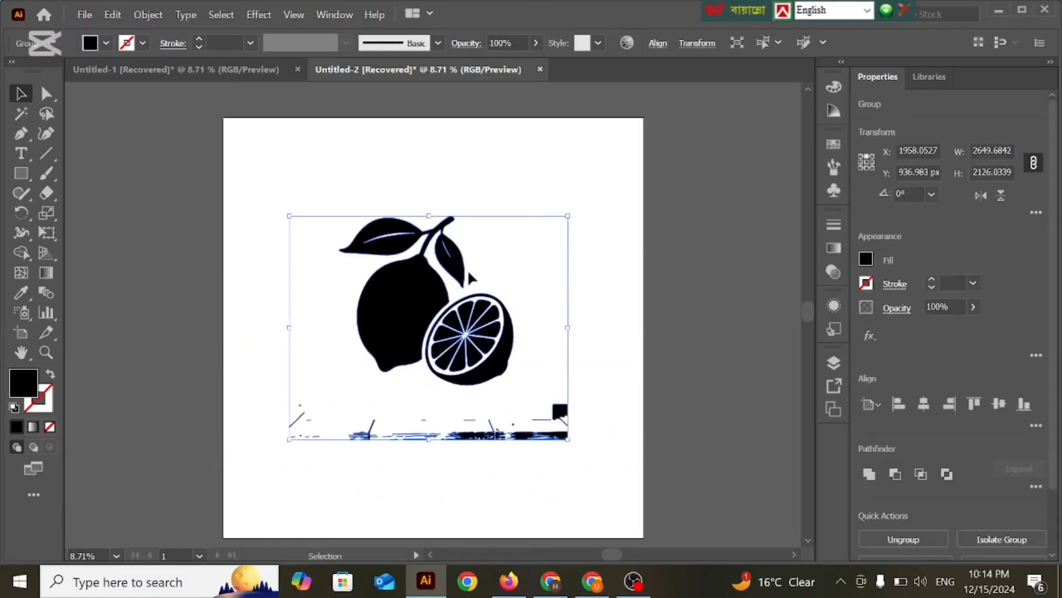
right_click(414, 320)
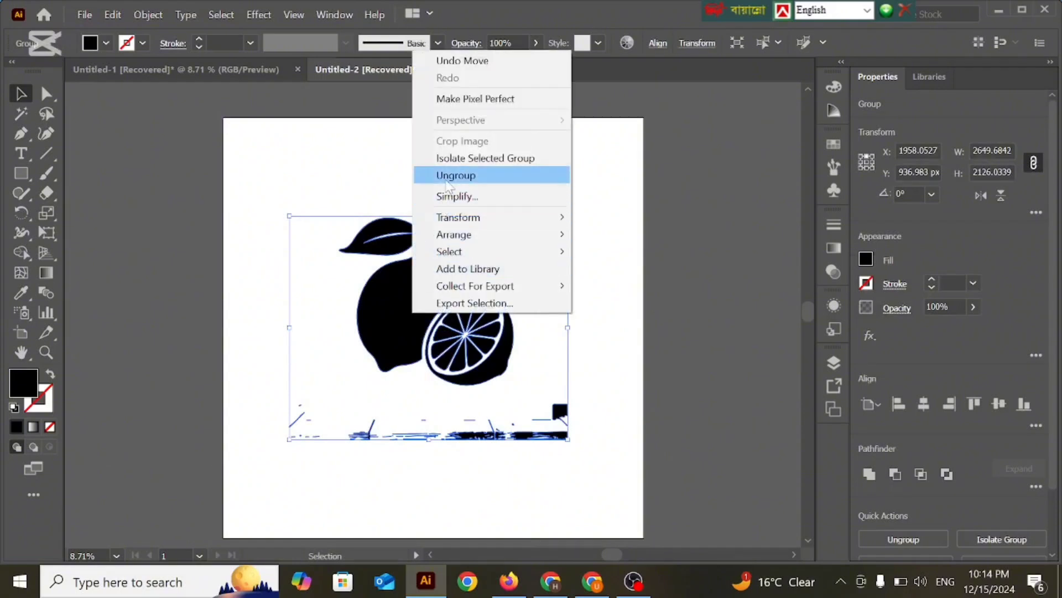
click(446, 181)
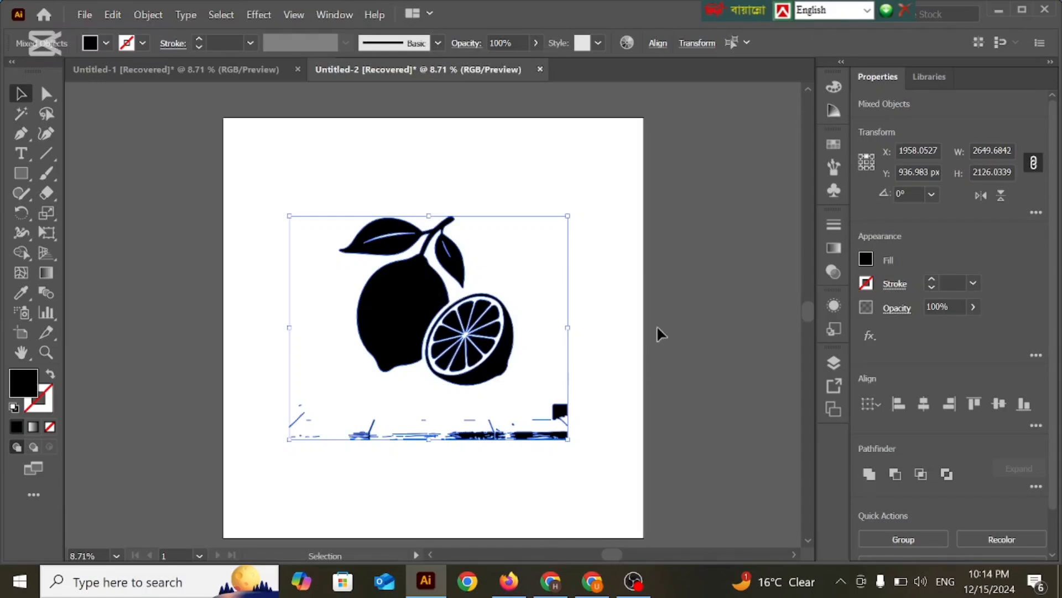
click(667, 295)
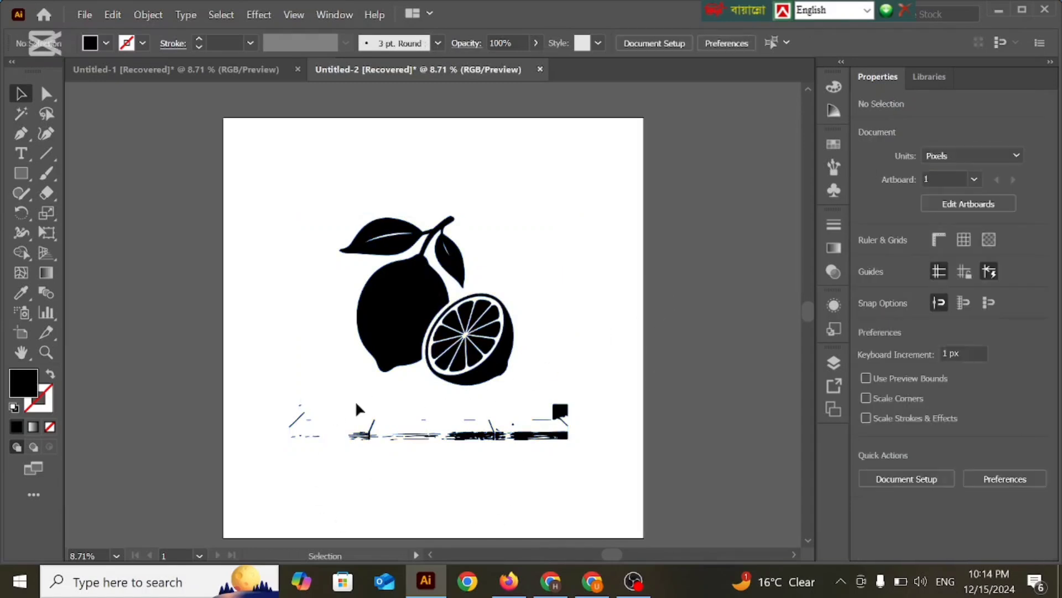
Group the lemon shapes apart from the rest of the tracing and delete the leftover wooden shelf marks below them.
drag(322, 232, 533, 380)
right_click(479, 372)
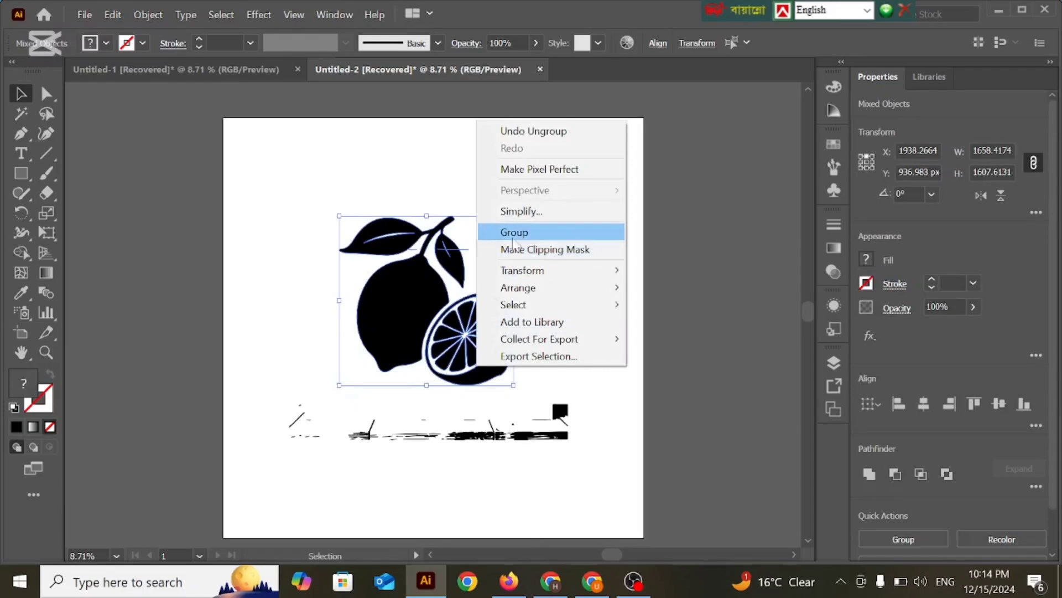
click(501, 230)
drag(483, 348, 563, 267)
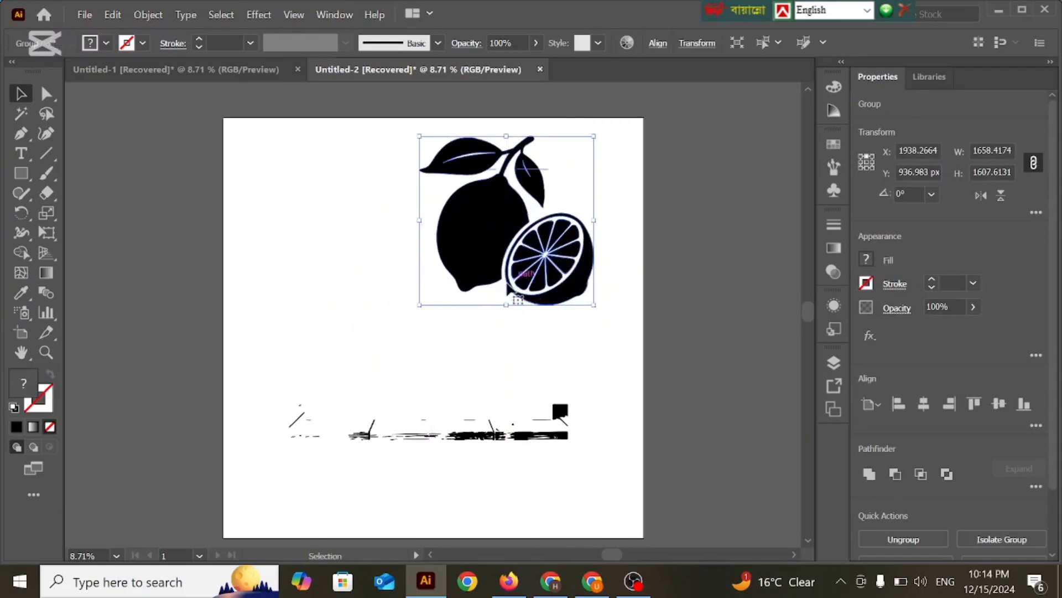
mouse_move(252, 367)
mouse_down()
mouse_move(310, 487)
mouse_move(627, 484)
mouse_move(583, 479)
mouse_up()
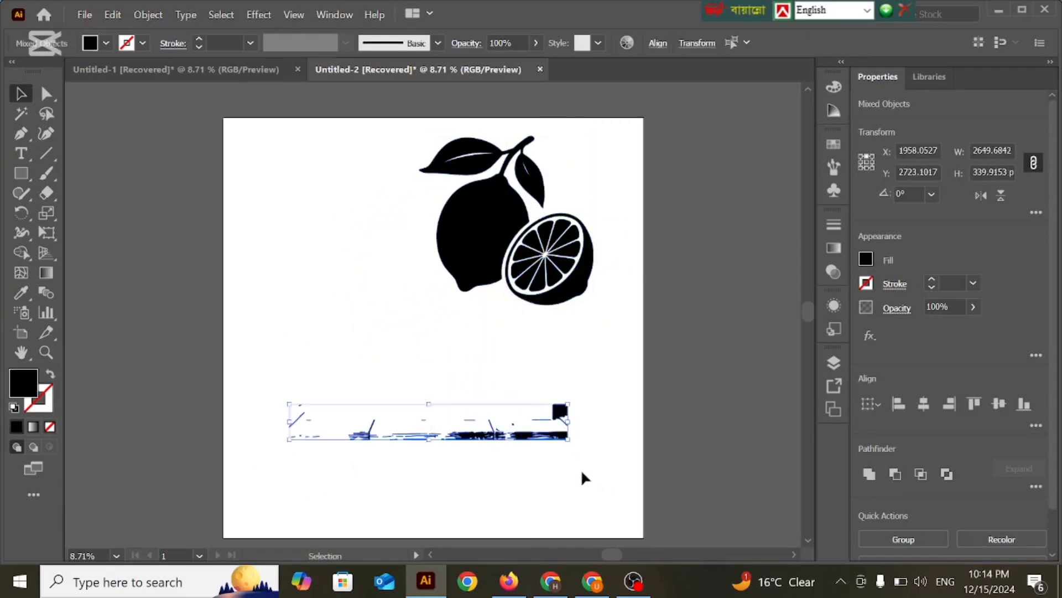
key(Delete)
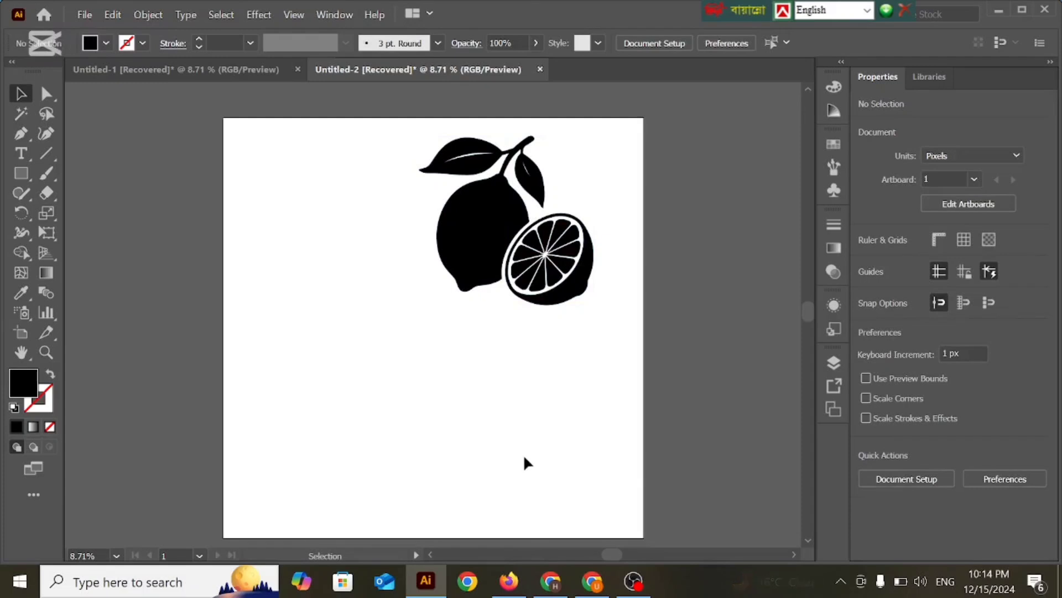
Enlarge the lemon group proportionally and position it near the centre of the artboard.
drag(496, 249, 419, 398)
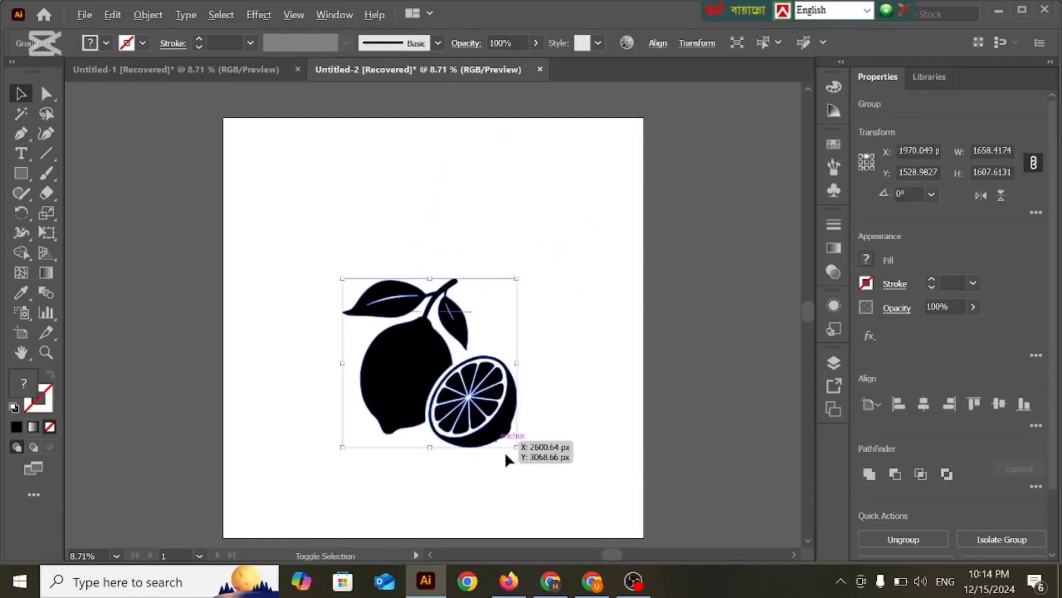
drag(517, 447, 581, 510)
drag(531, 460, 529, 436)
click(658, 353)
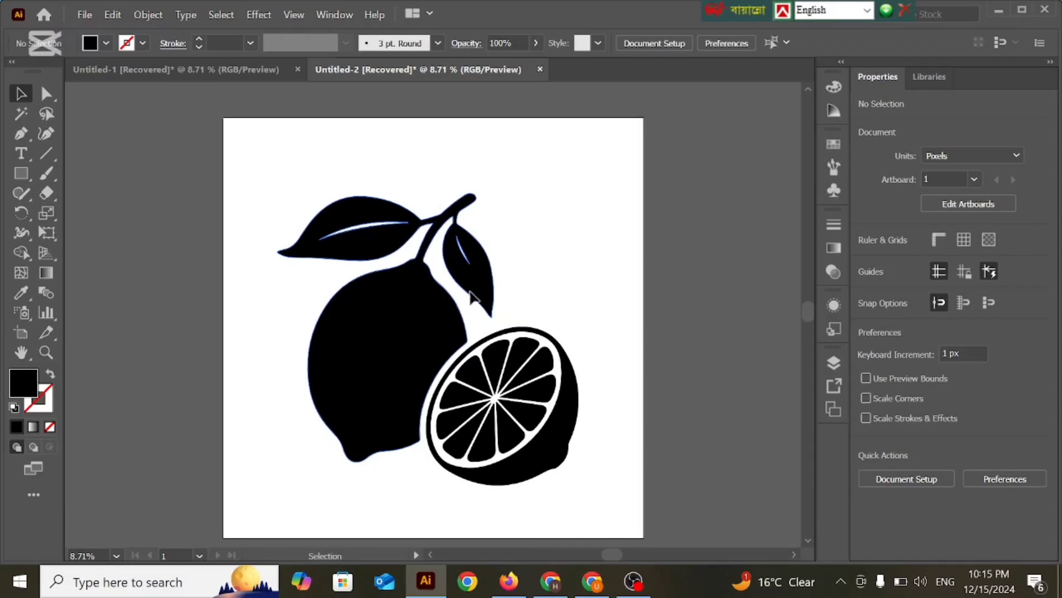
click(426, 311)
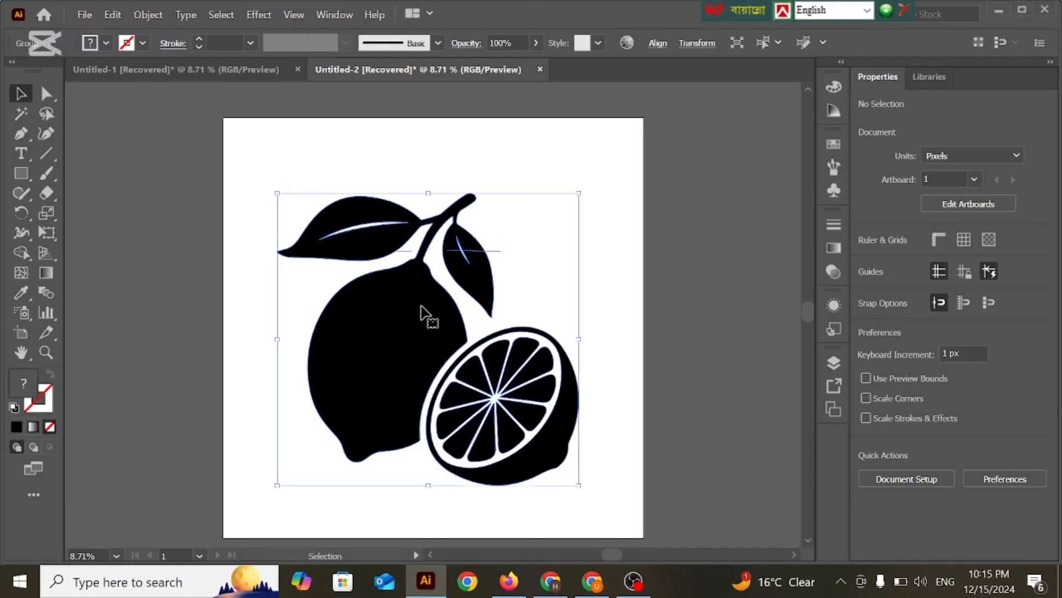
Centre the lemon group vertically and horizontally on the artboard and deselect it.
click(658, 45)
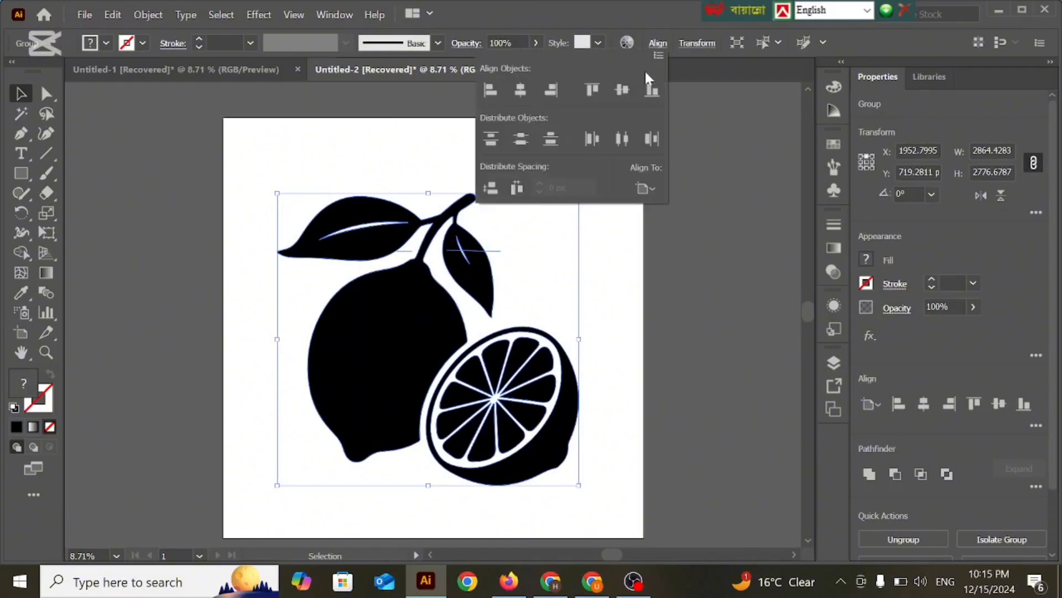
click(622, 90)
click(520, 90)
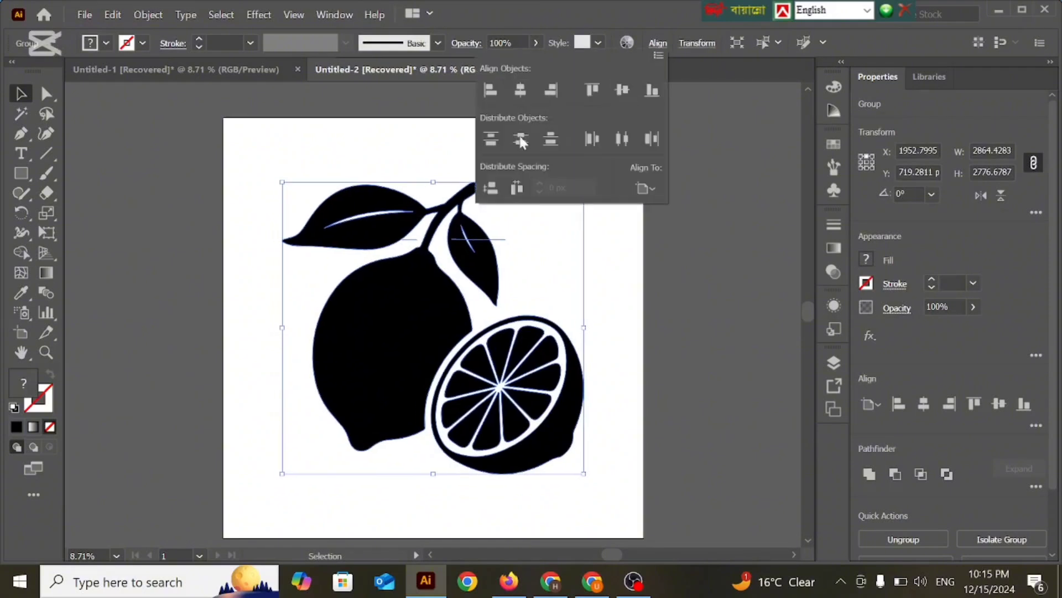
click(713, 265)
click(608, 239)
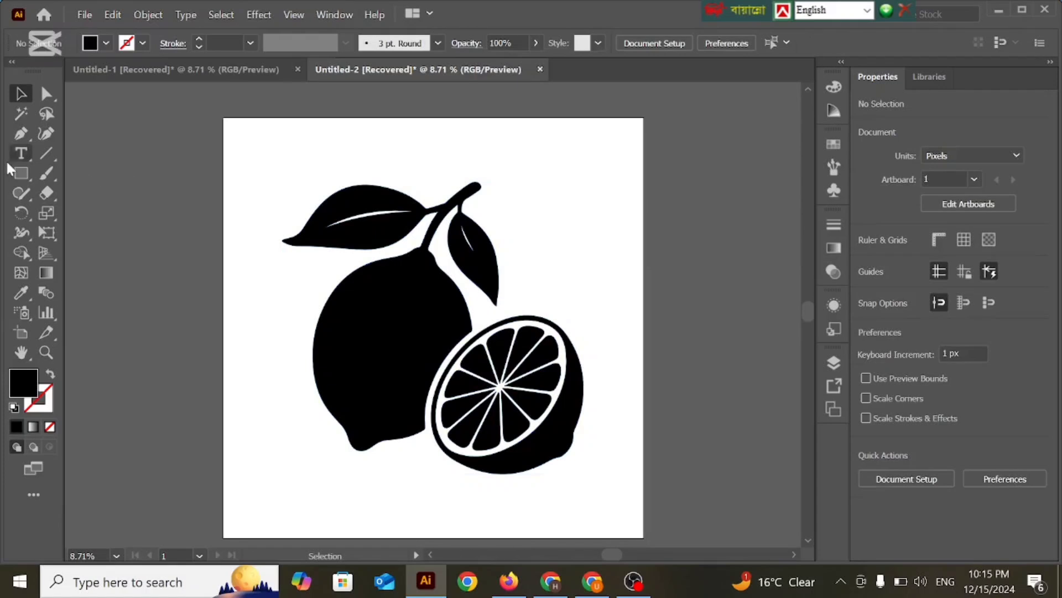
Create a rectangle with linked proportions, 4000 px wide and 4000 px high.
click(20, 173)
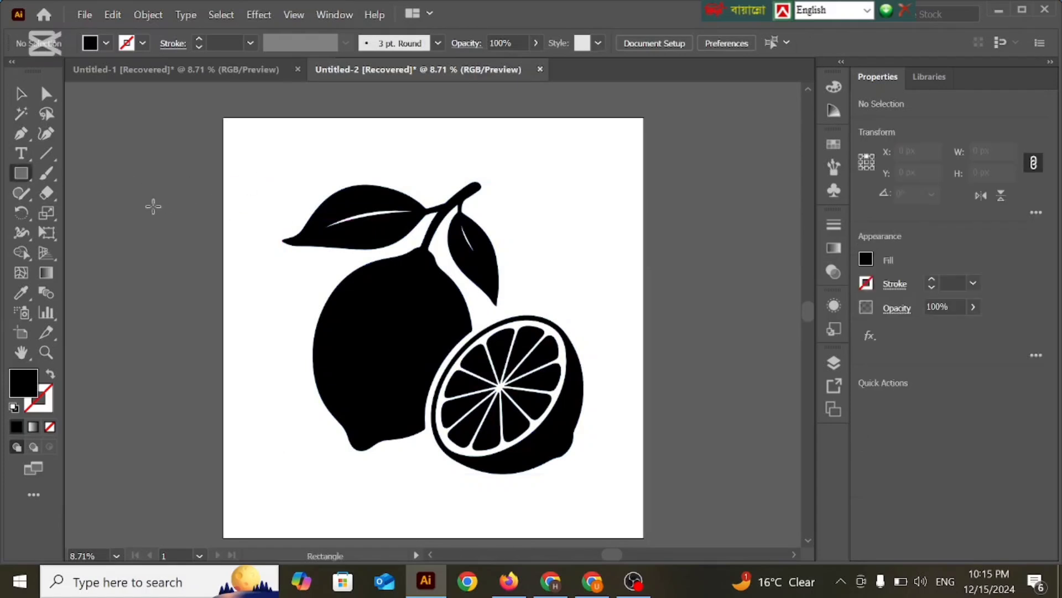
click(153, 207)
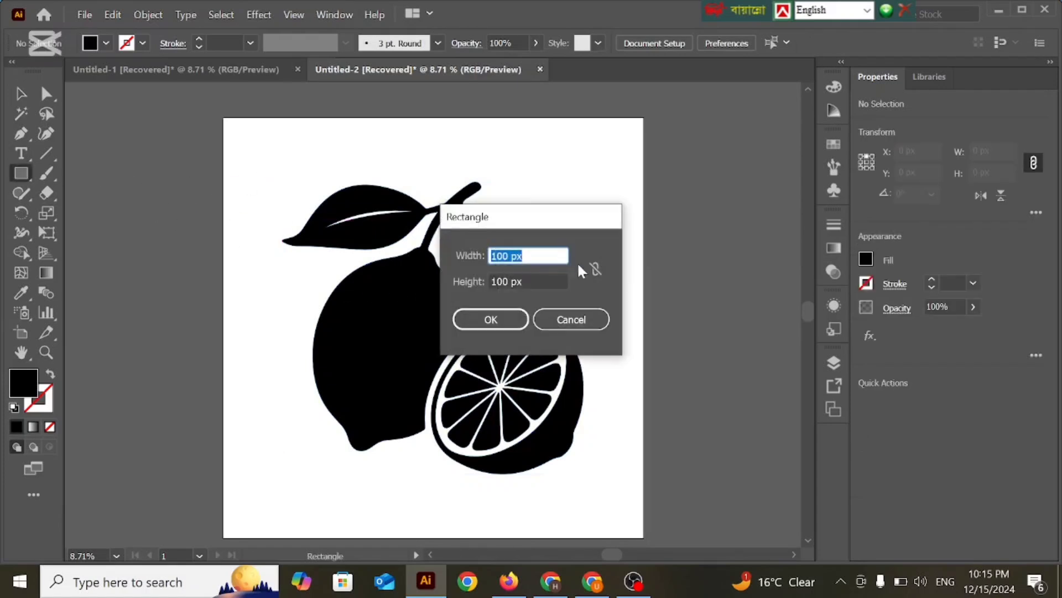
click(596, 269)
drag(497, 255, 462, 268)
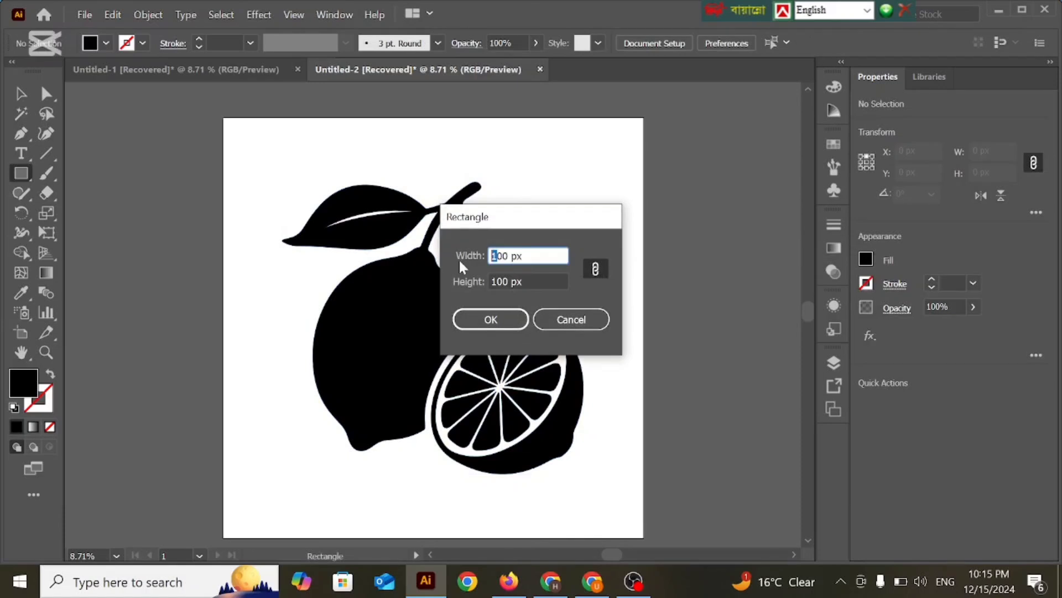
text(40)
click(509, 316)
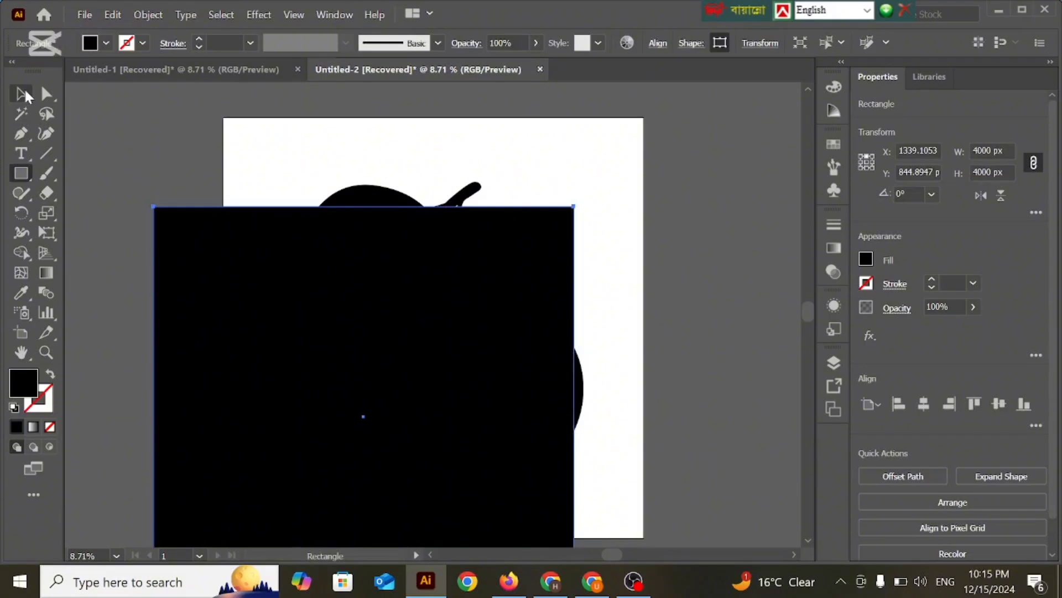
Move the black square up level with the artboard and centre it horizontally so it covers the artboard.
click(22, 94)
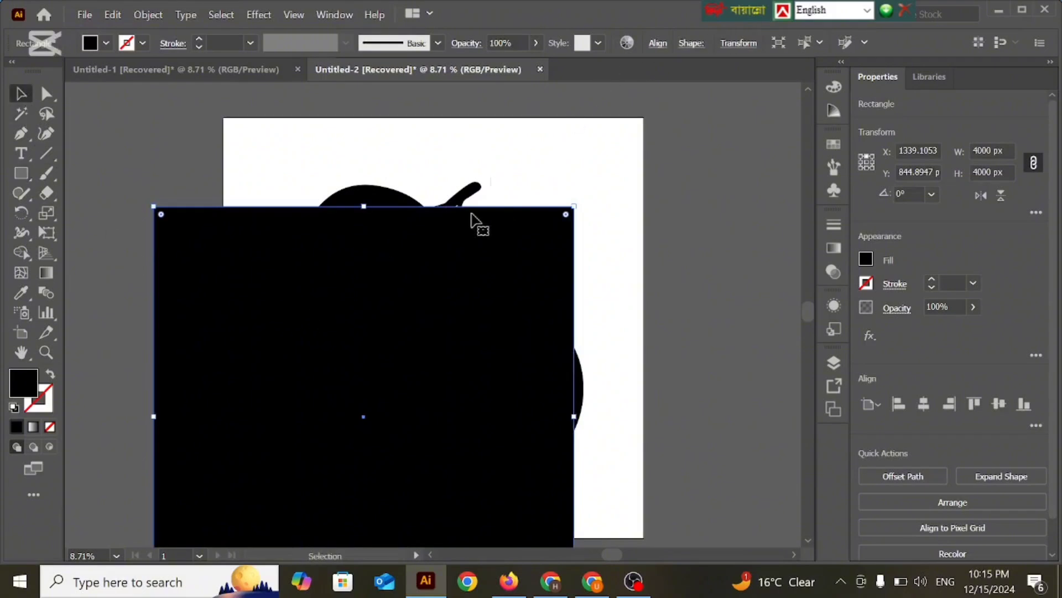
drag(374, 386, 355, 301)
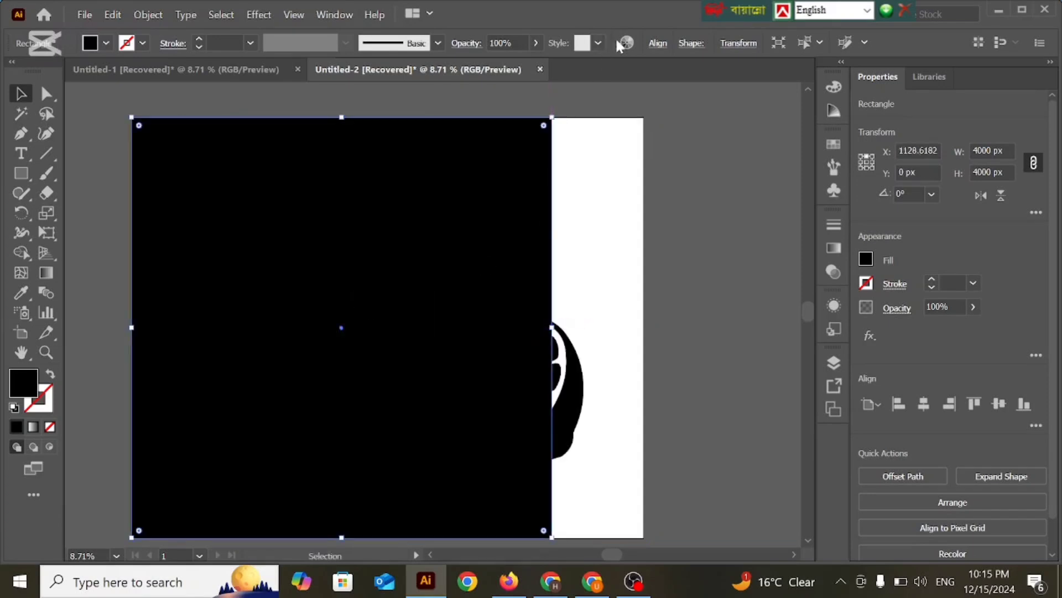
click(658, 44)
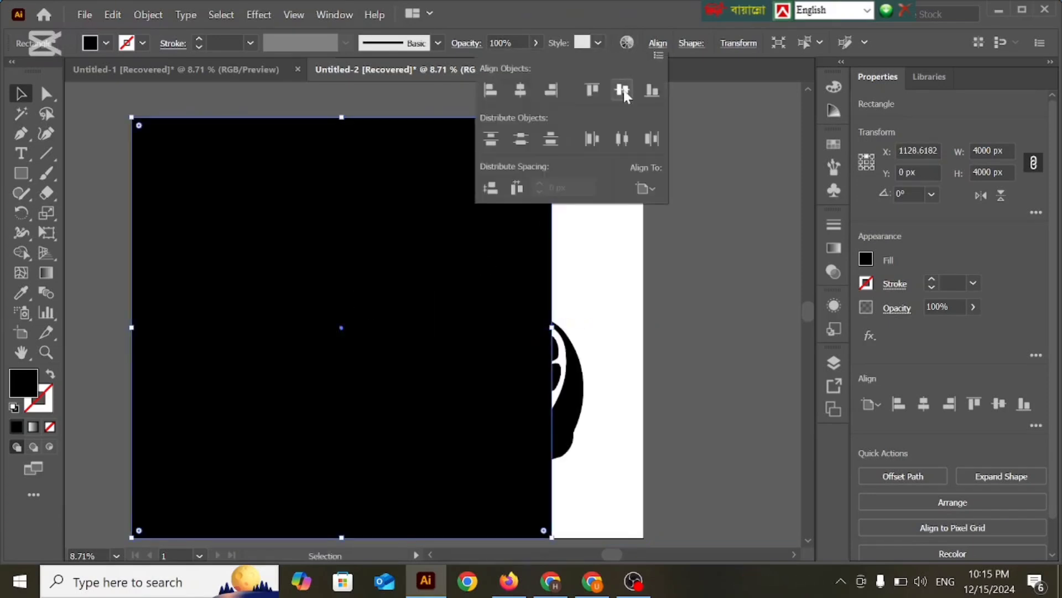
click(521, 92)
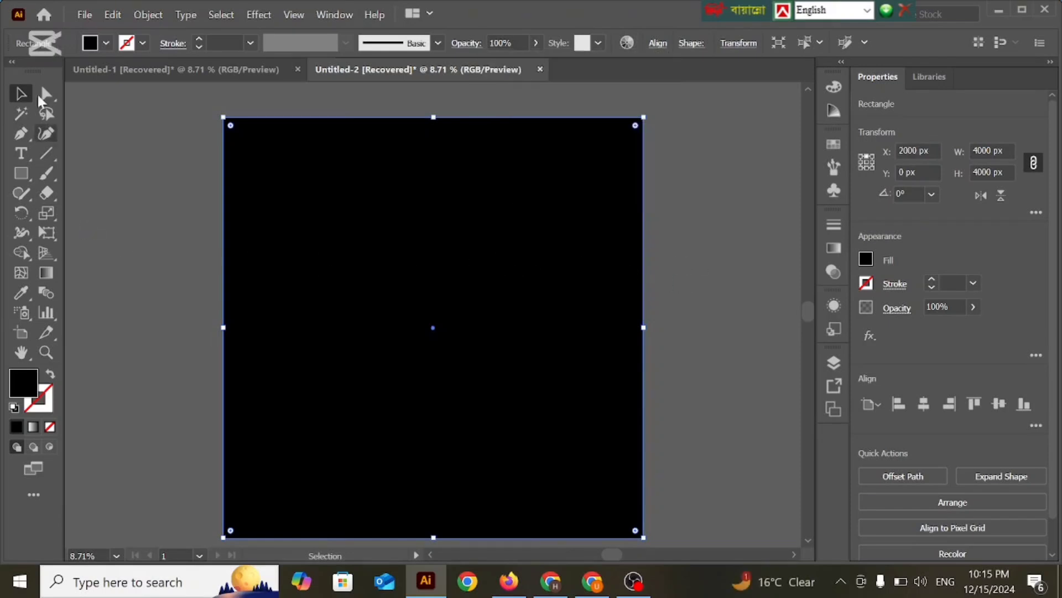
Fill the square with white and send it to the back behind the lemon artwork.
click(107, 45)
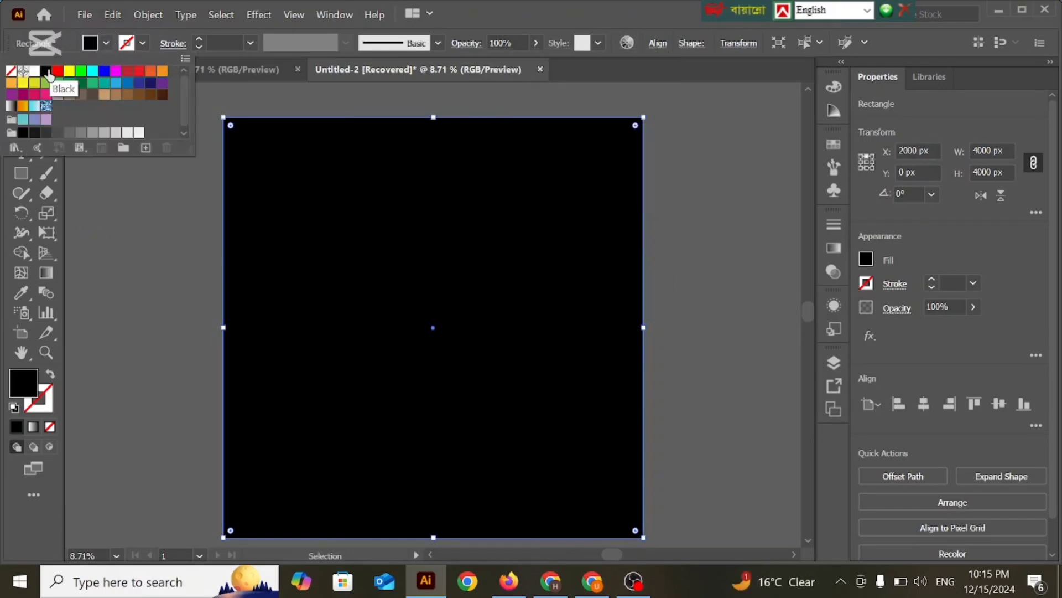
click(34, 73)
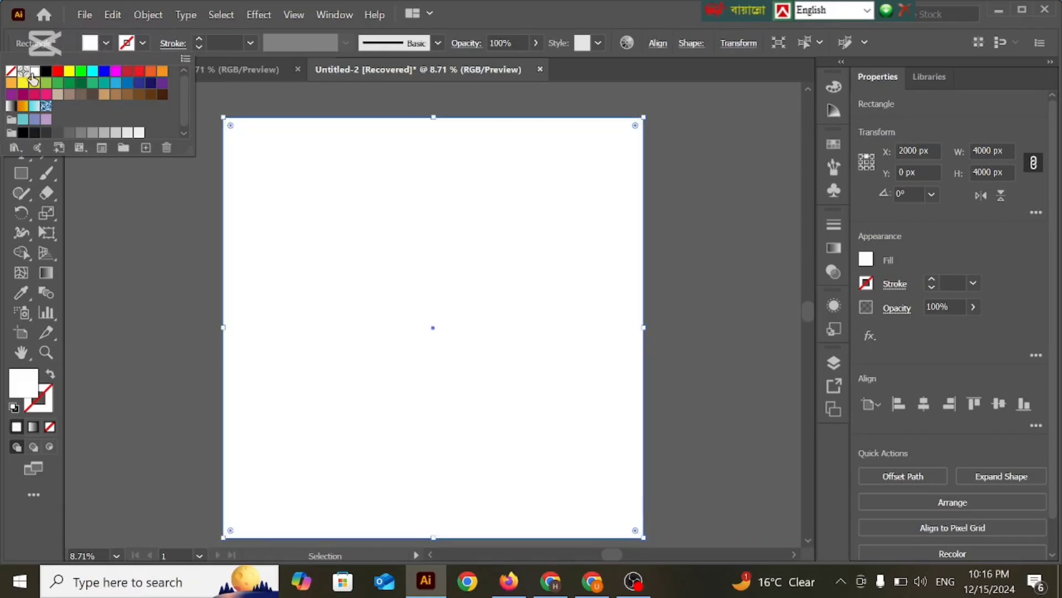
click(127, 204)
right_click(381, 213)
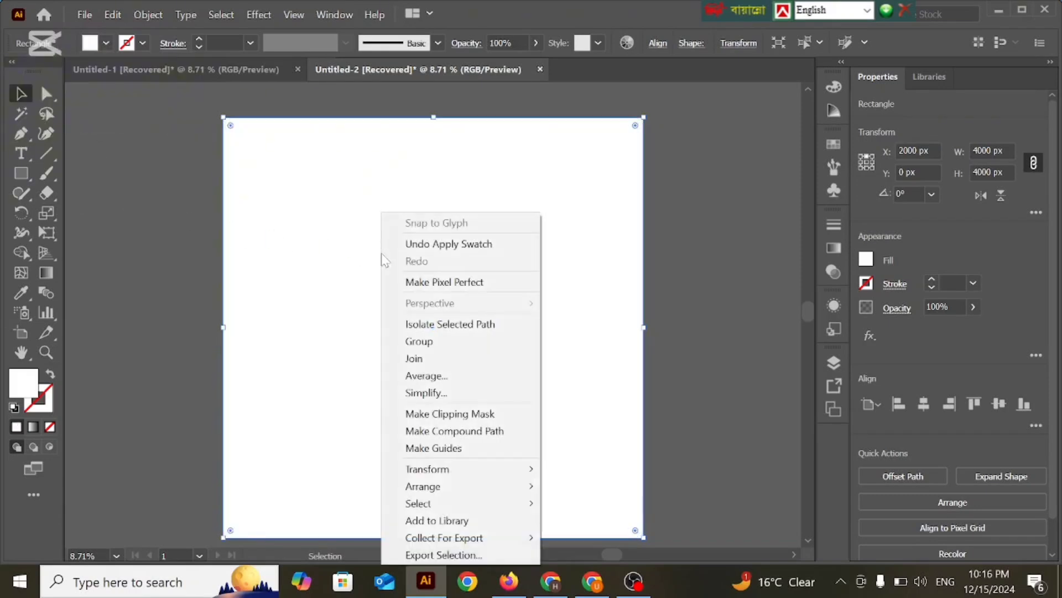
mouse_move(422, 487)
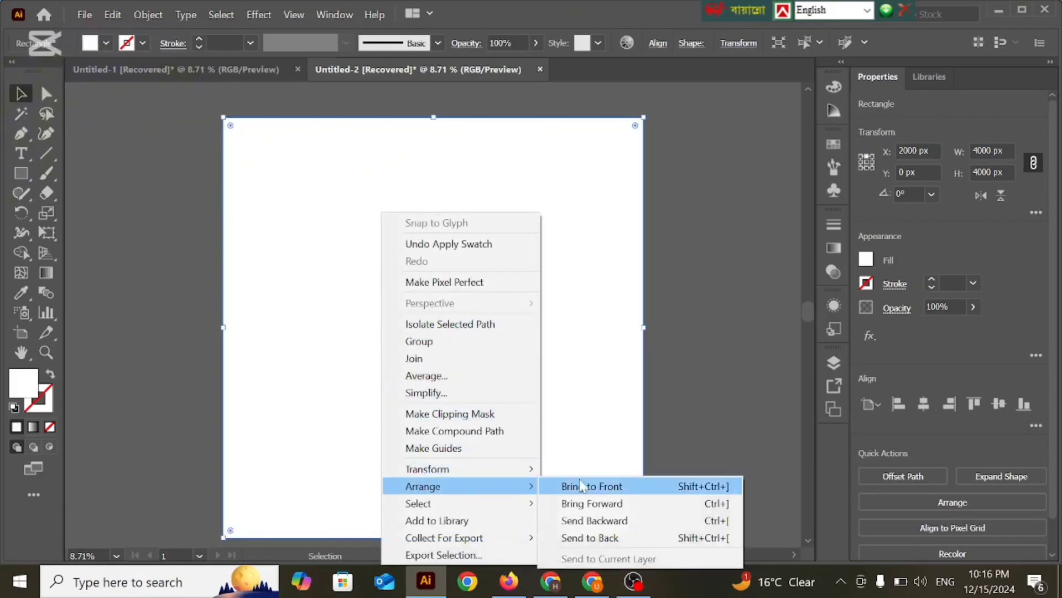
click(570, 537)
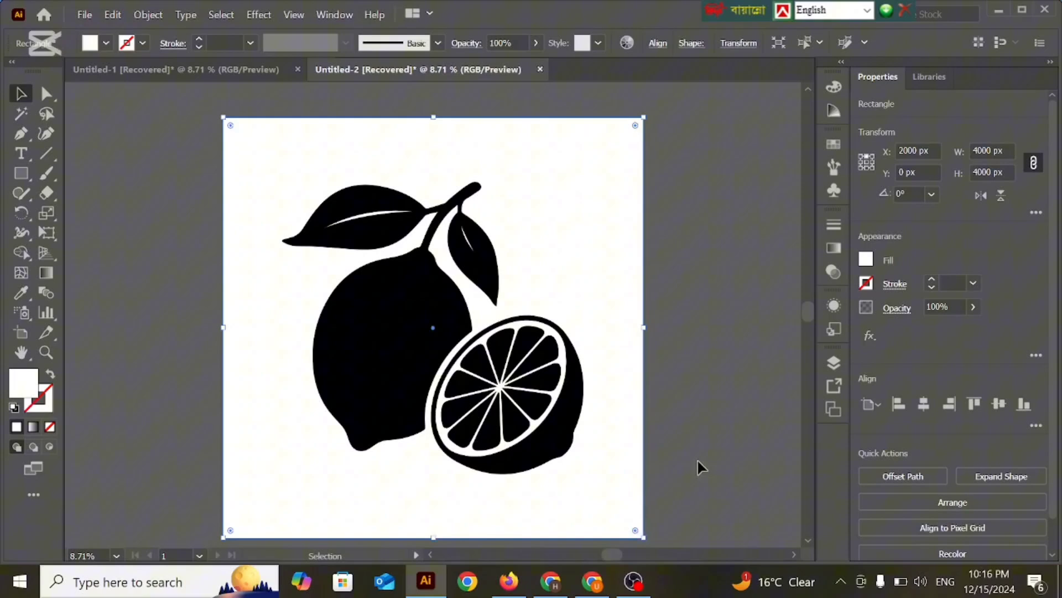
click(692, 395)
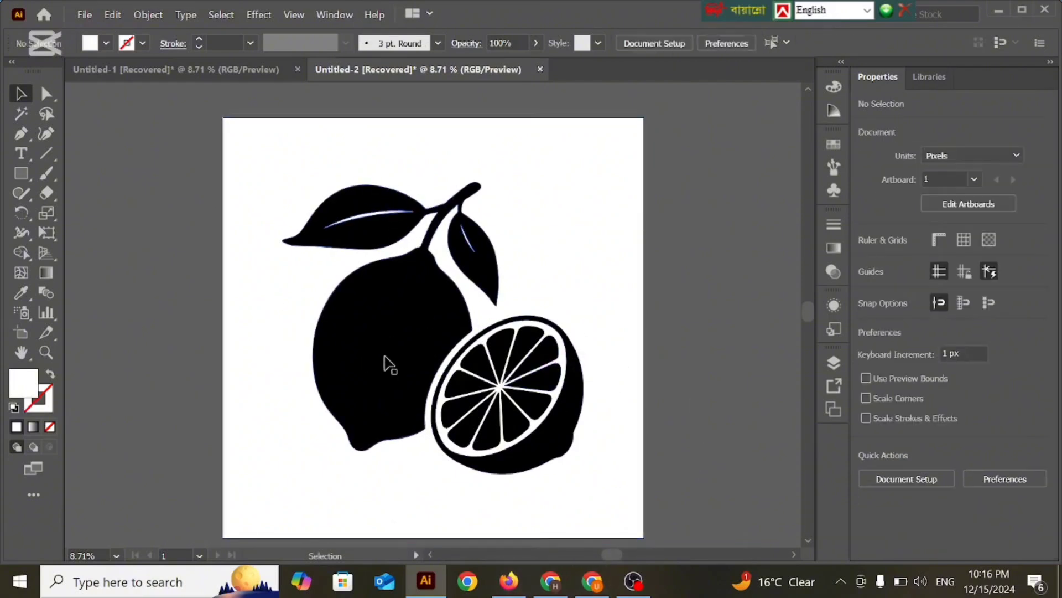
Switch to Ideogram in the browser, copy "lemon fruit drawing icon and vector" from the prompt, and return to Illustrator.
click(592, 587)
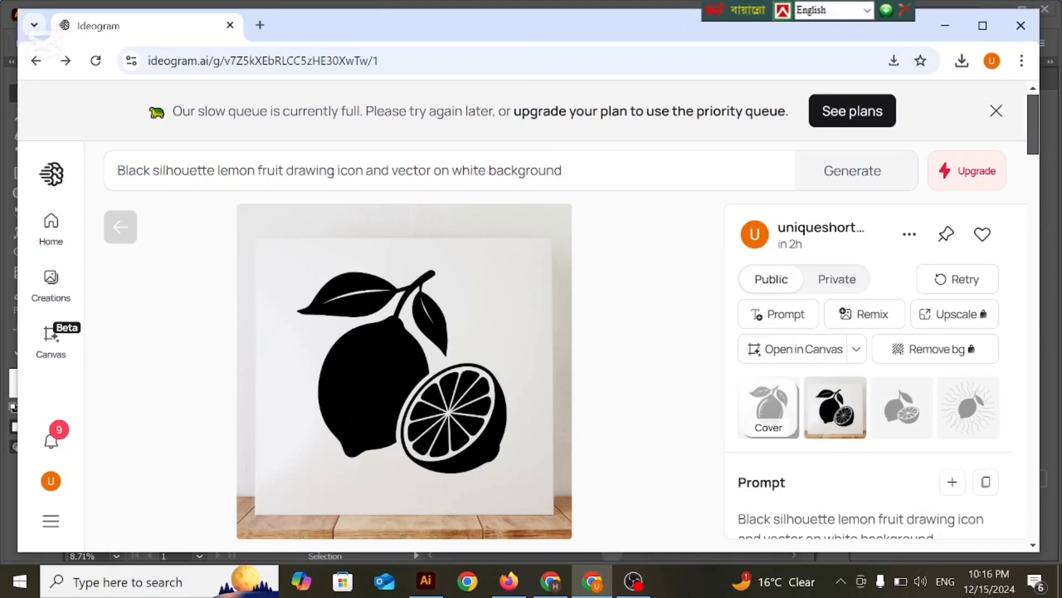
drag(217, 170, 431, 170)
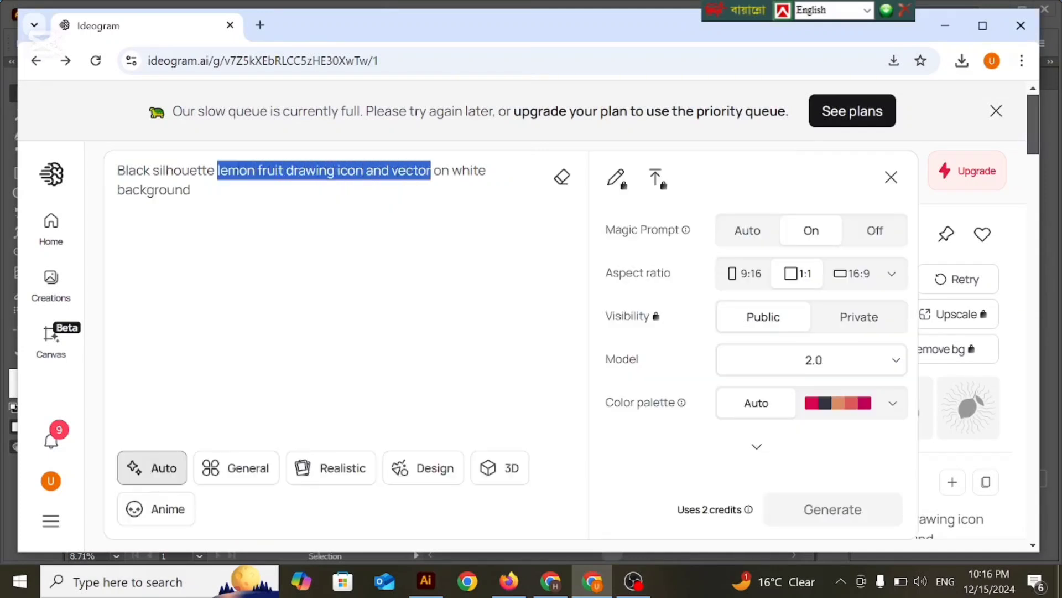
right_click(394, 176)
click(434, 276)
click(425, 580)
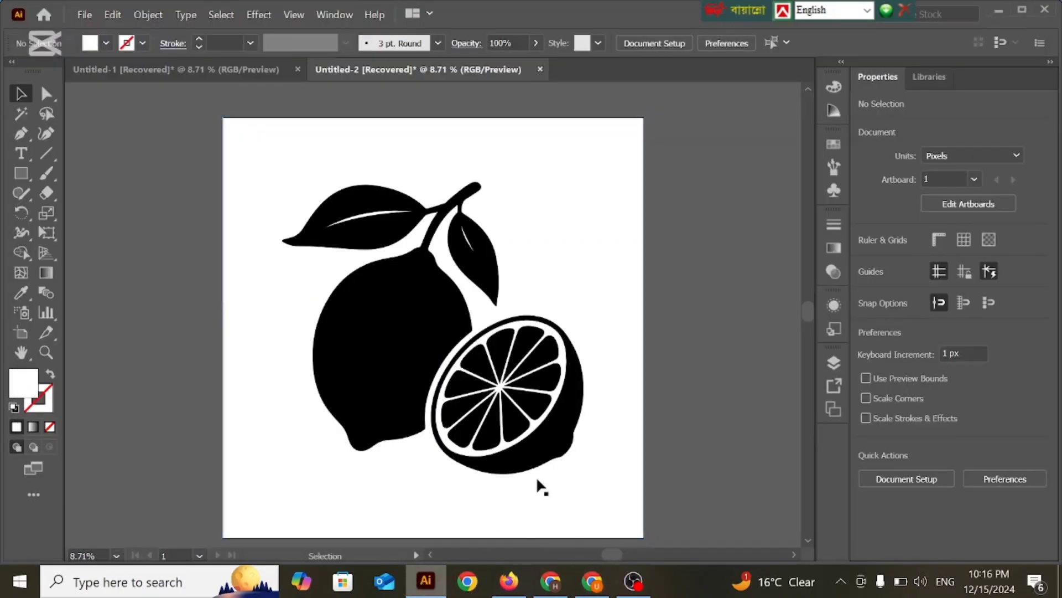
click(273, 165)
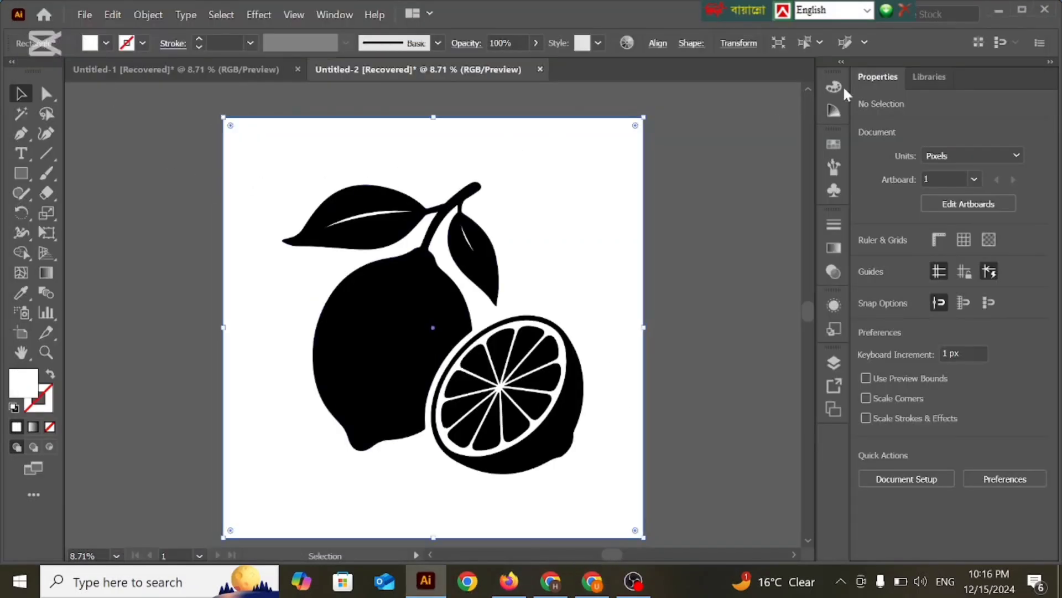
click(657, 44)
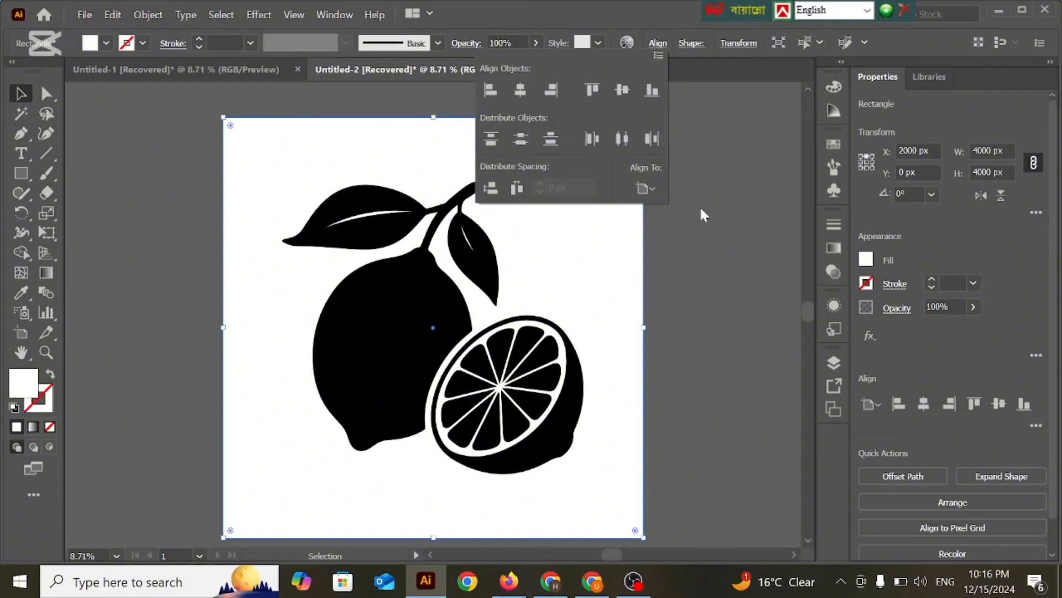
Start saving the document under a new name and choose the "New Adobw and shutterstock" folder inside New folder.
click(84, 15)
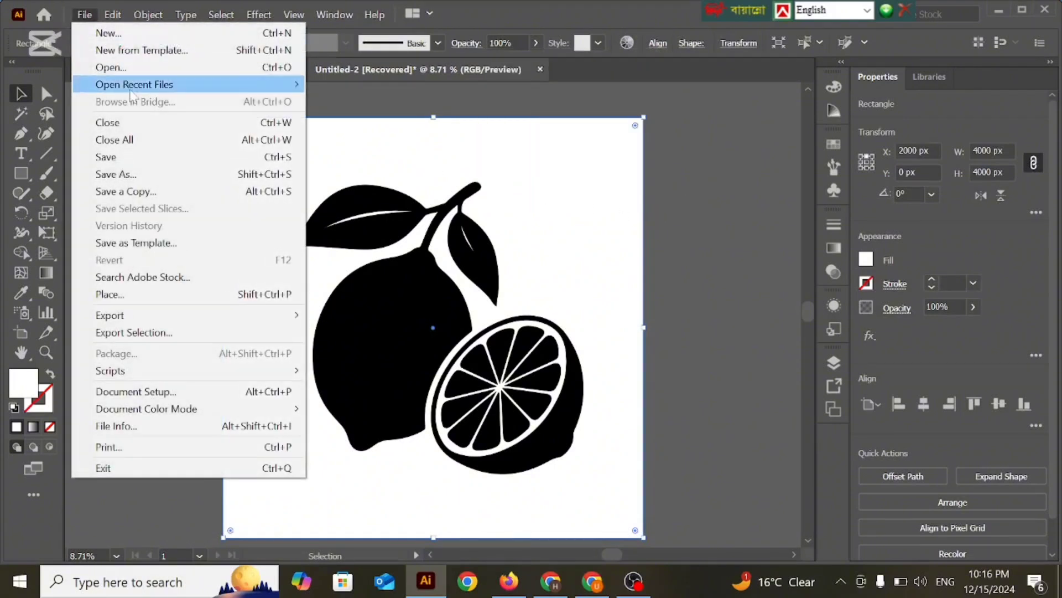
click(140, 174)
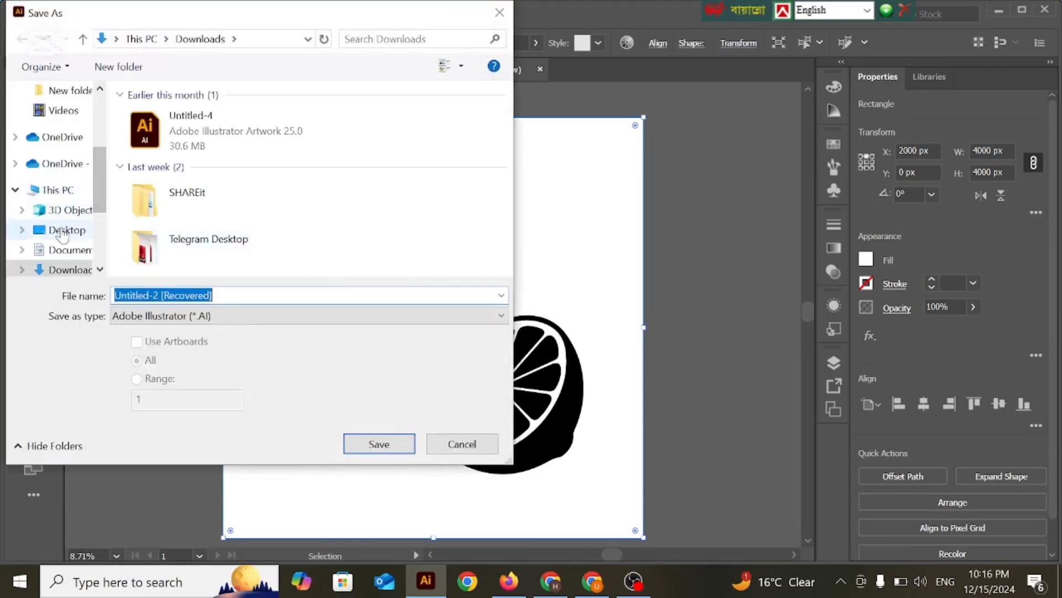
click(72, 91)
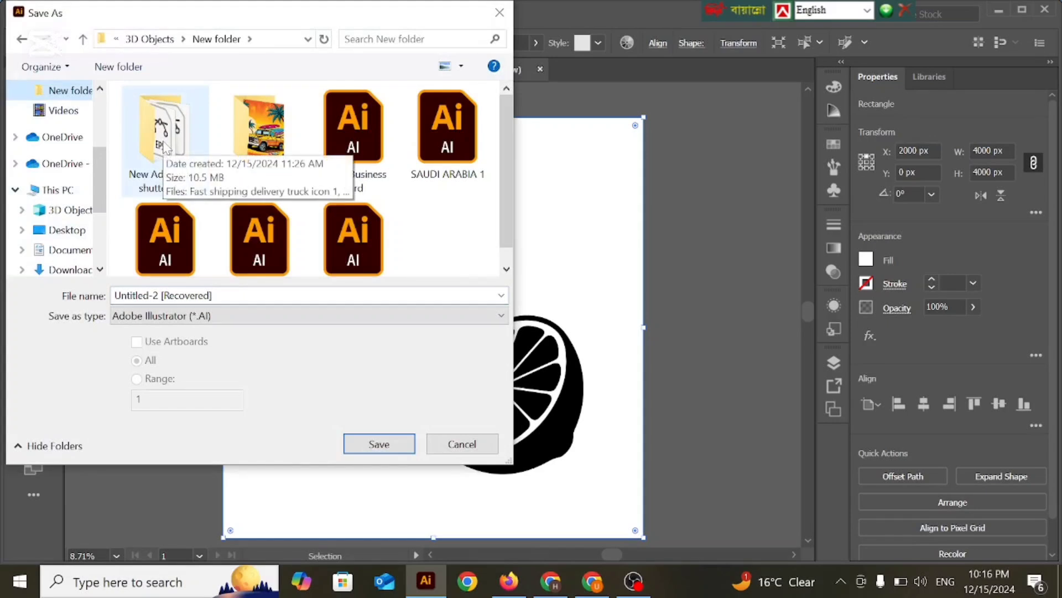
click(165, 146)
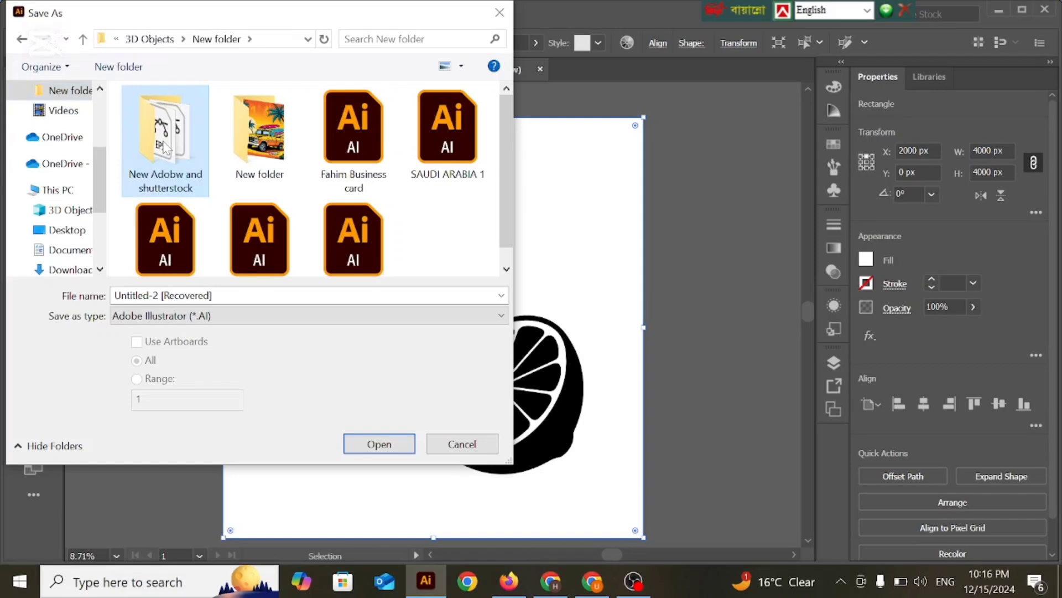
double_click(164, 147)
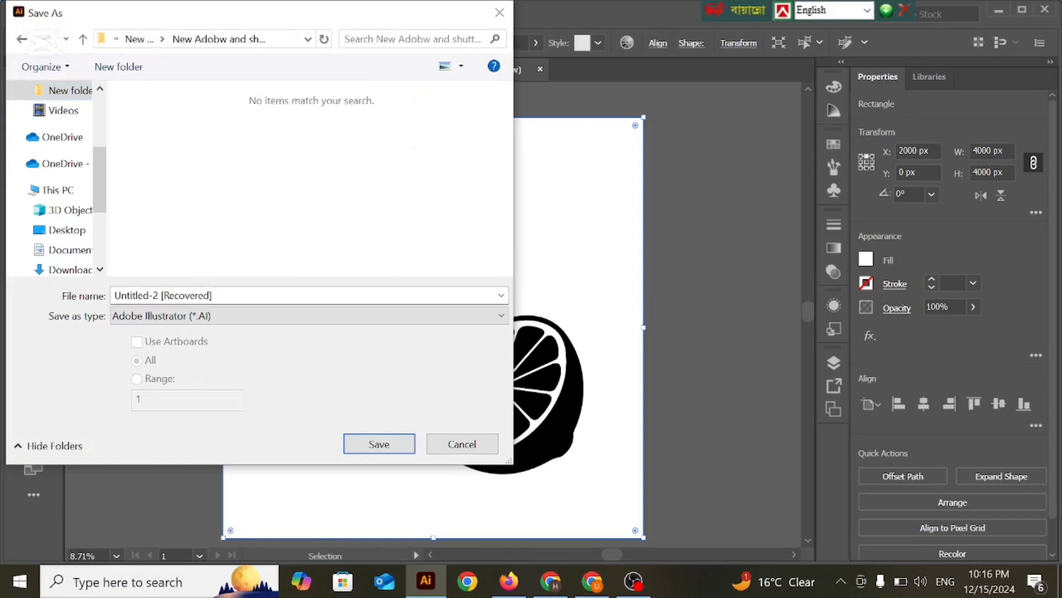
Paste the copied prompt text as the file name and shorten it to "lemon fruit icon vector".
click(233, 295)
right_click(177, 295)
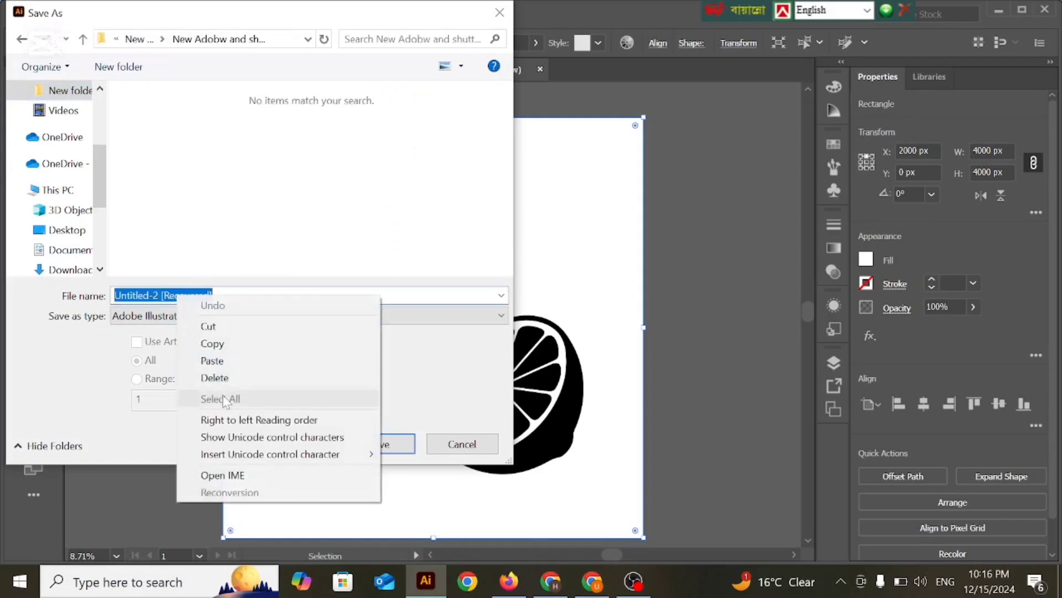
click(216, 358)
drag(162, 295, 201, 295)
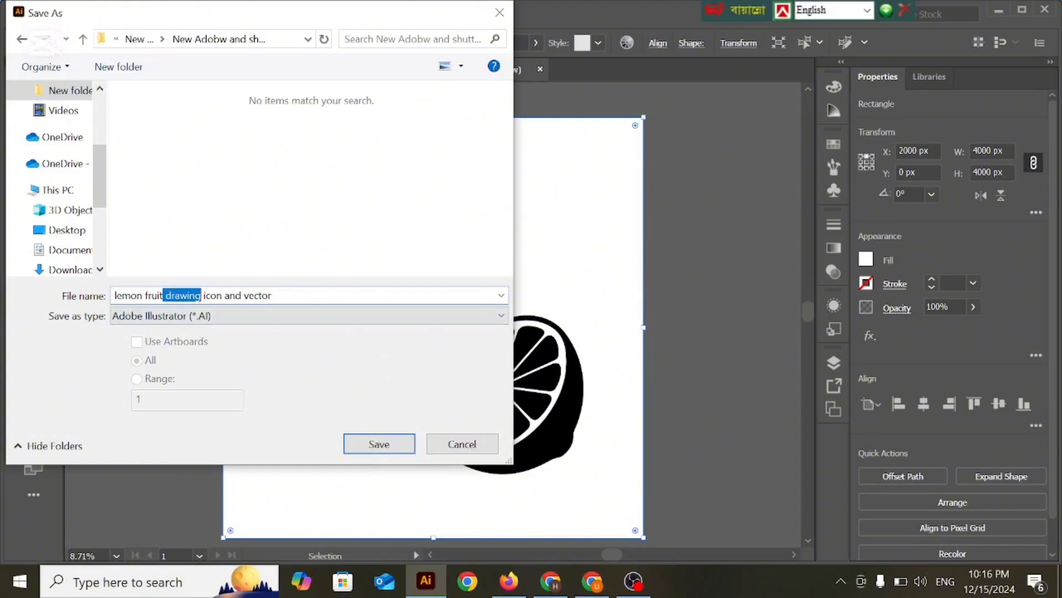
key(BackSpace)
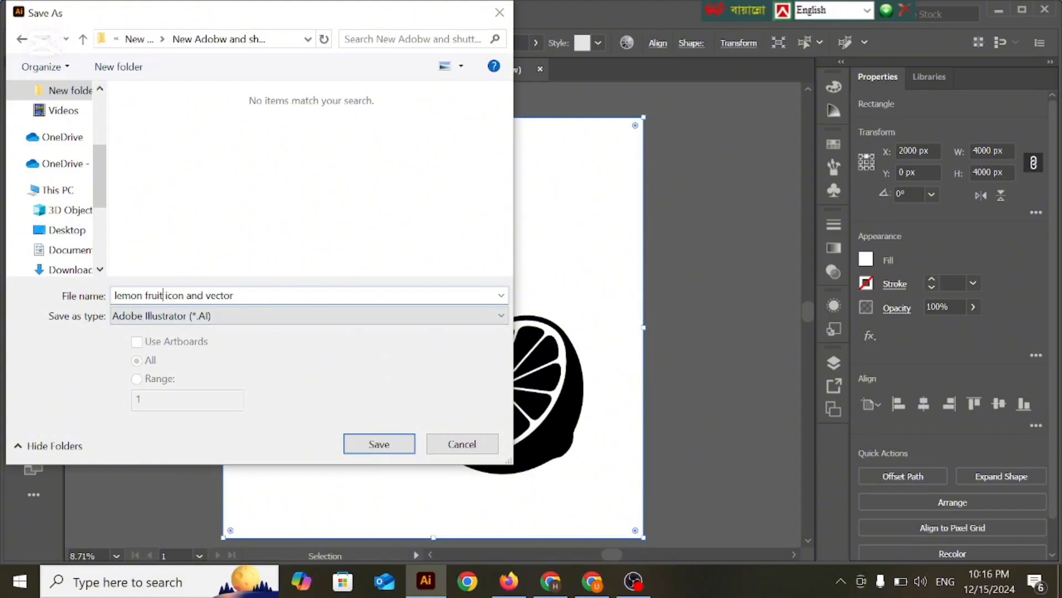
drag(186, 295, 216, 295)
key(BackSpace)
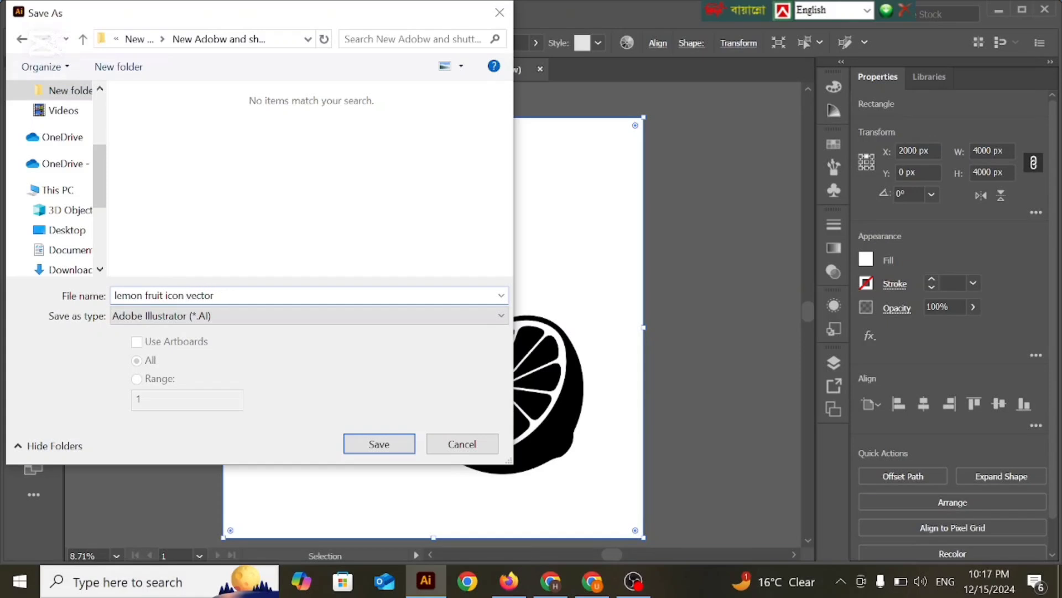
Save the file in Illustrator EPS format with the version set to Illustrator 10 EPS.
click(201, 324)
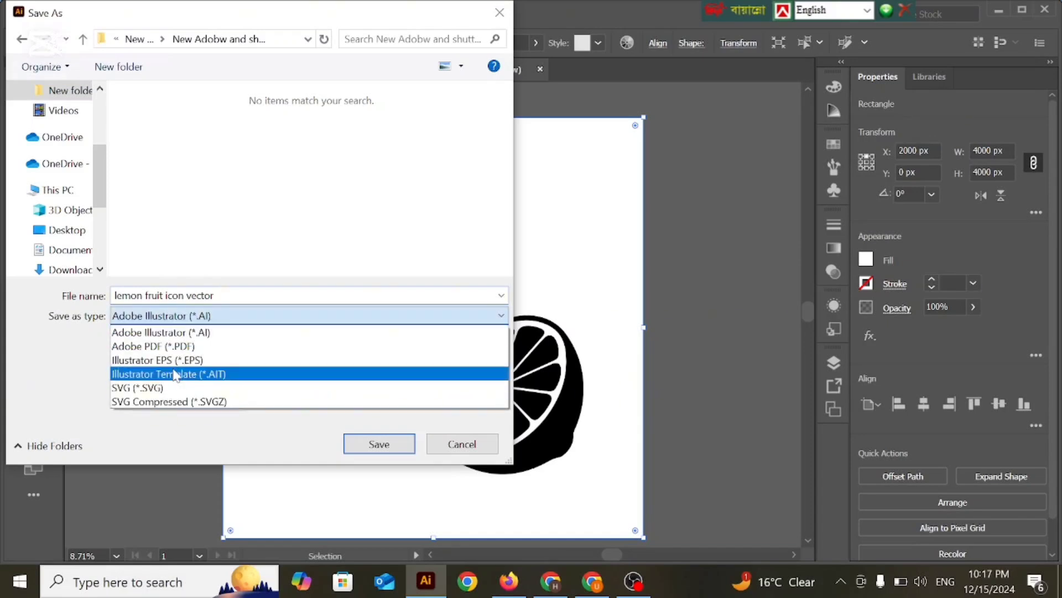
click(173, 361)
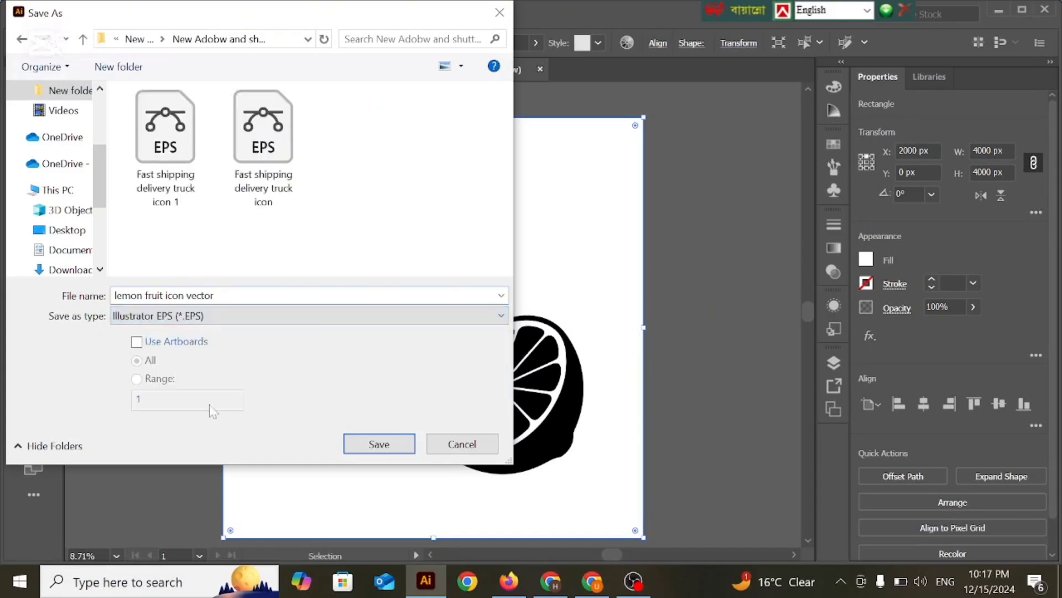
click(378, 445)
click(495, 51)
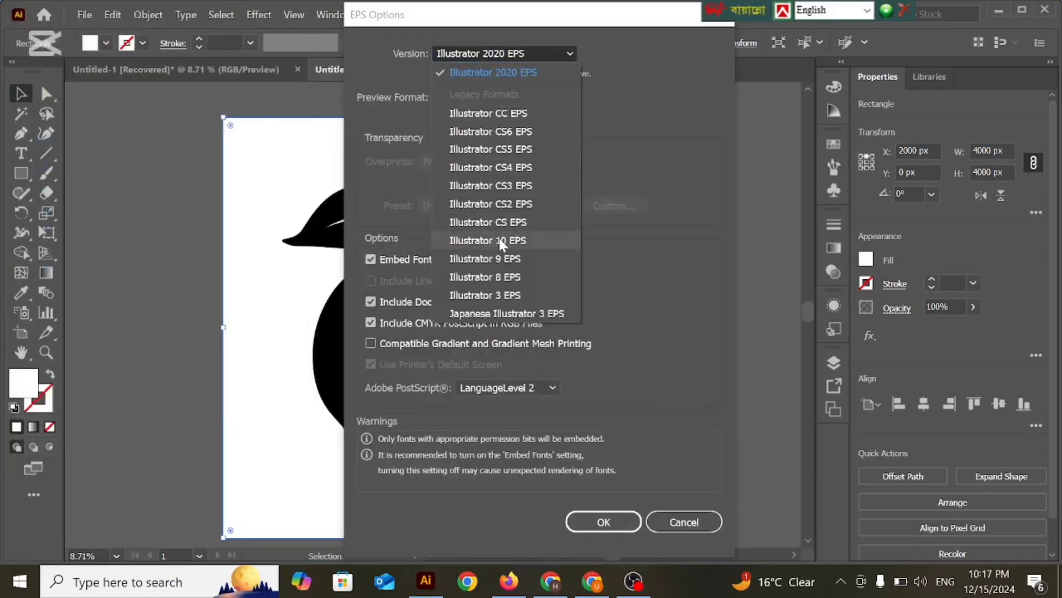
click(499, 240)
click(603, 503)
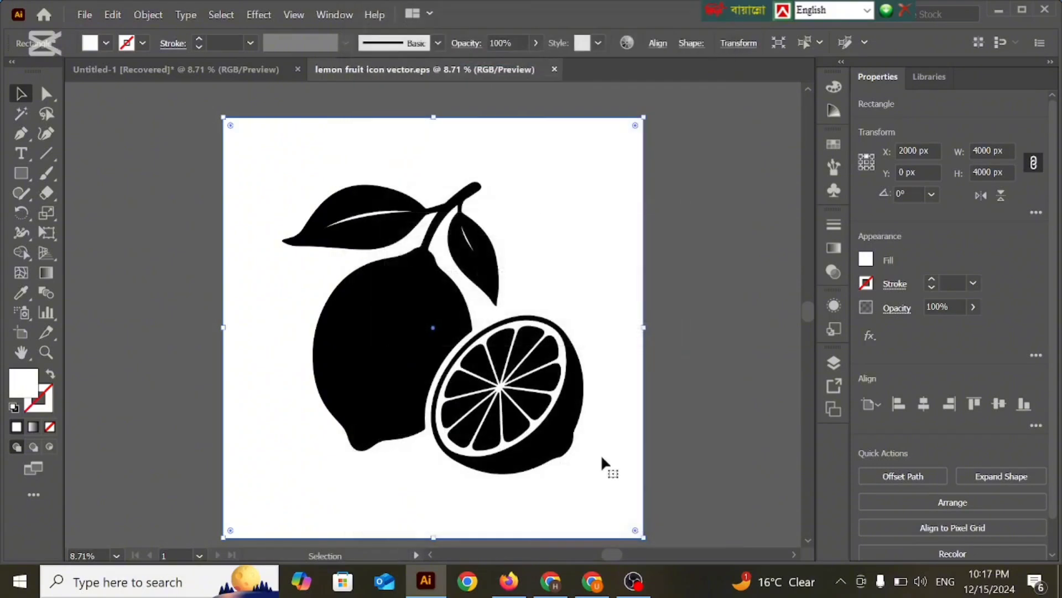
Switch to the Adobe Stock contributor site in Chrome and look over the files in review and the dashboard's earnings chart and portfolio.
click(551, 585)
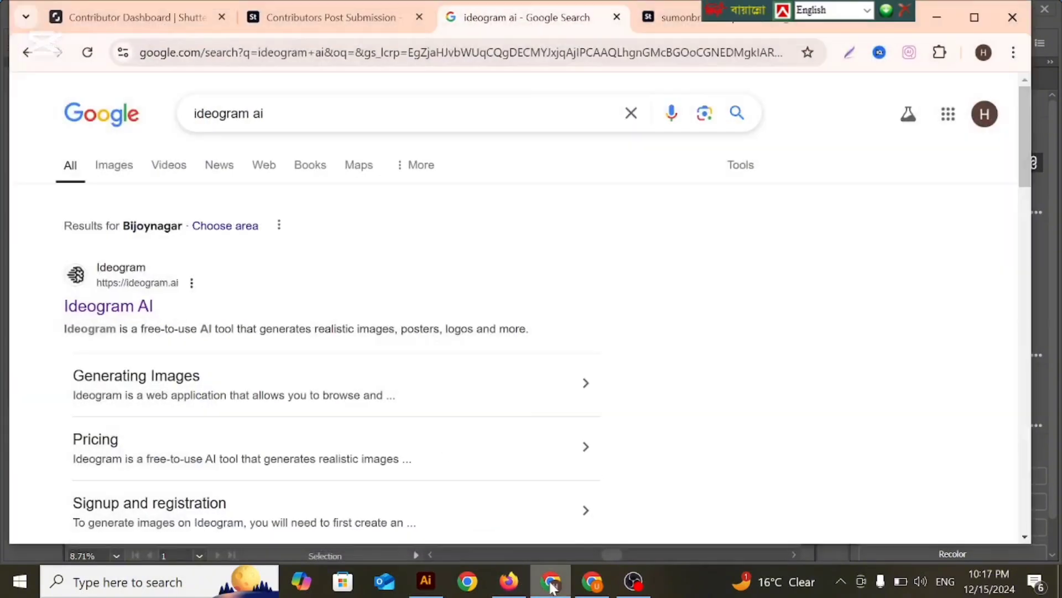
click(314, 23)
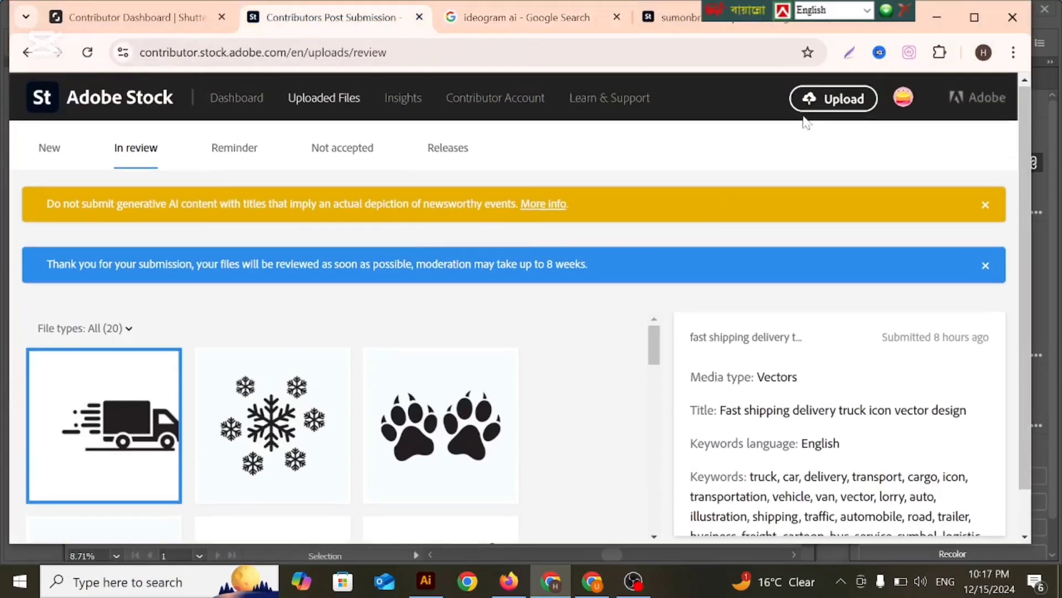
scroll(287, 298, down, 1)
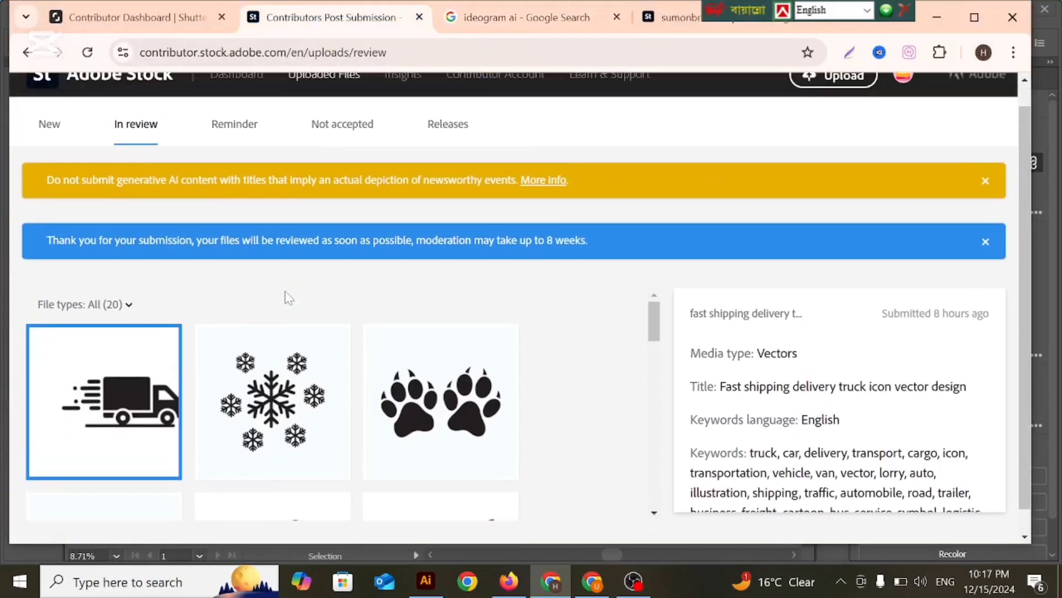
scroll(287, 298, up, 1)
click(244, 101)
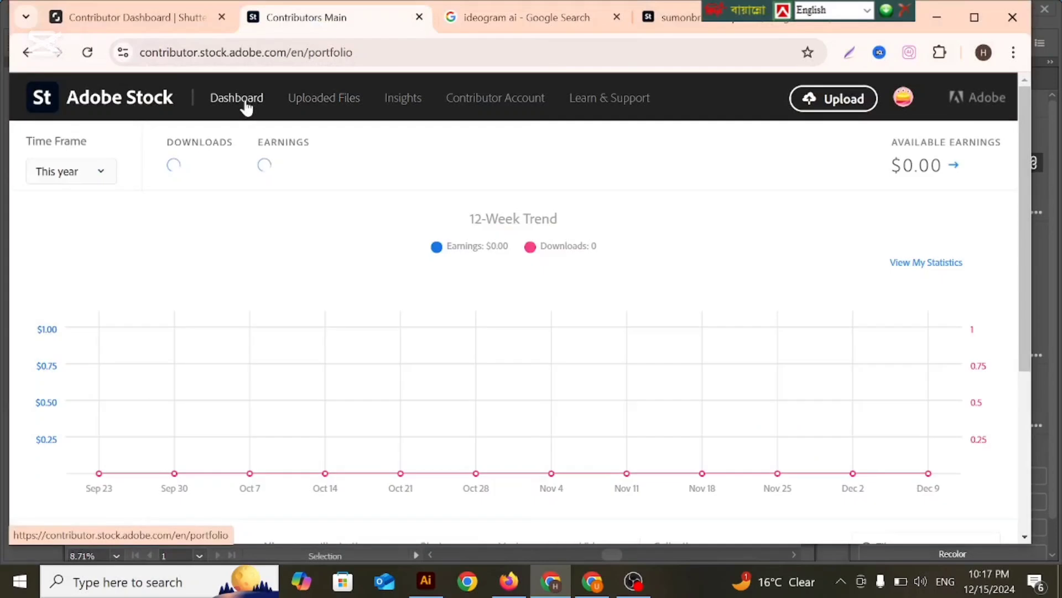
scroll(232, 195, down, 3)
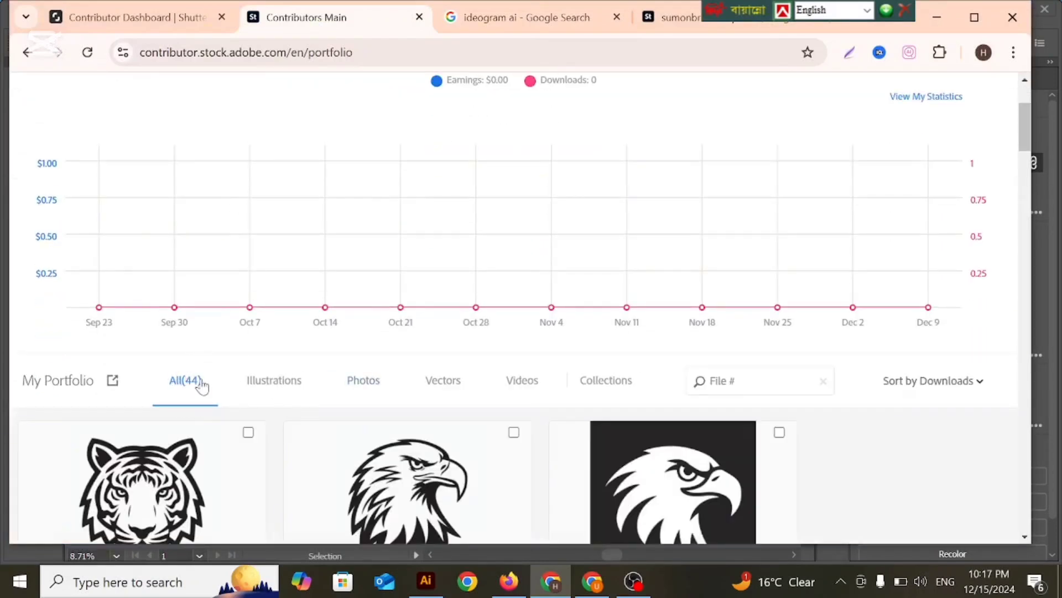
scroll(443, 344, up, 3)
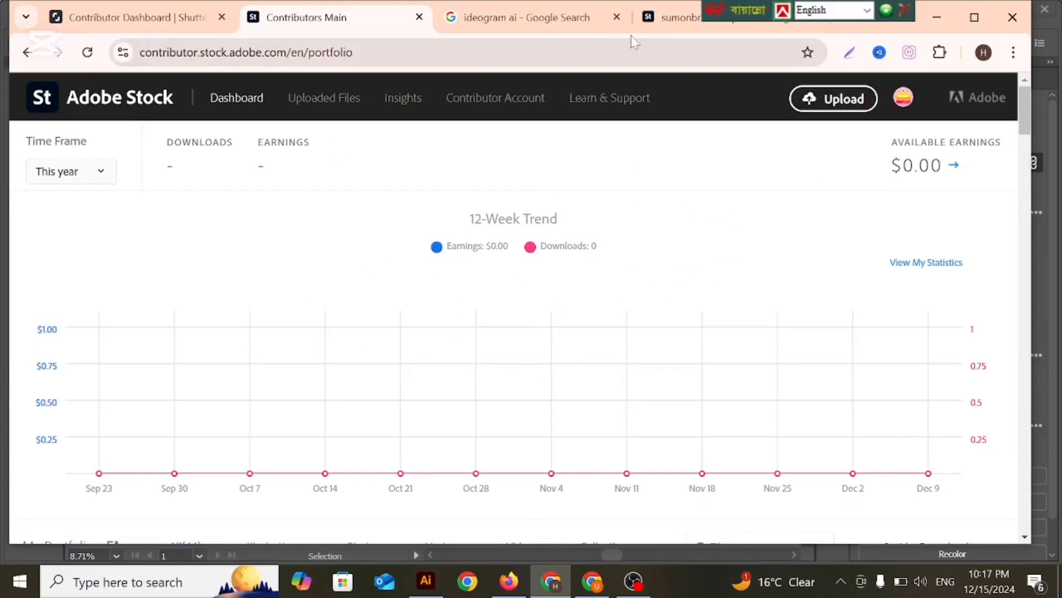
Upload the EPS file "lemon fruit icon vector" from the "New Adobw and shutterstock" folder to Adobe Stock.
click(828, 100)
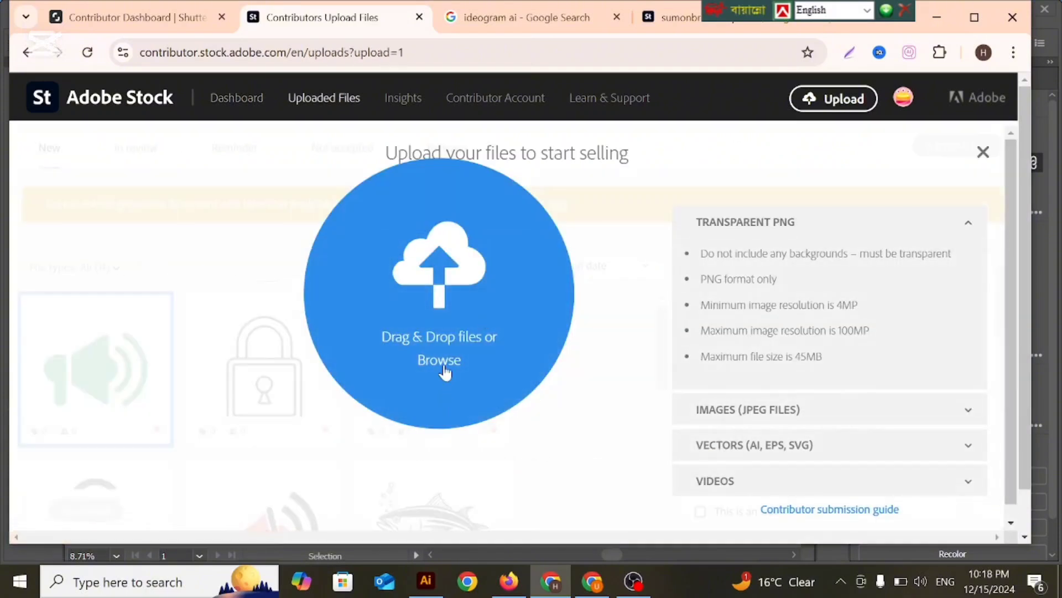
click(441, 360)
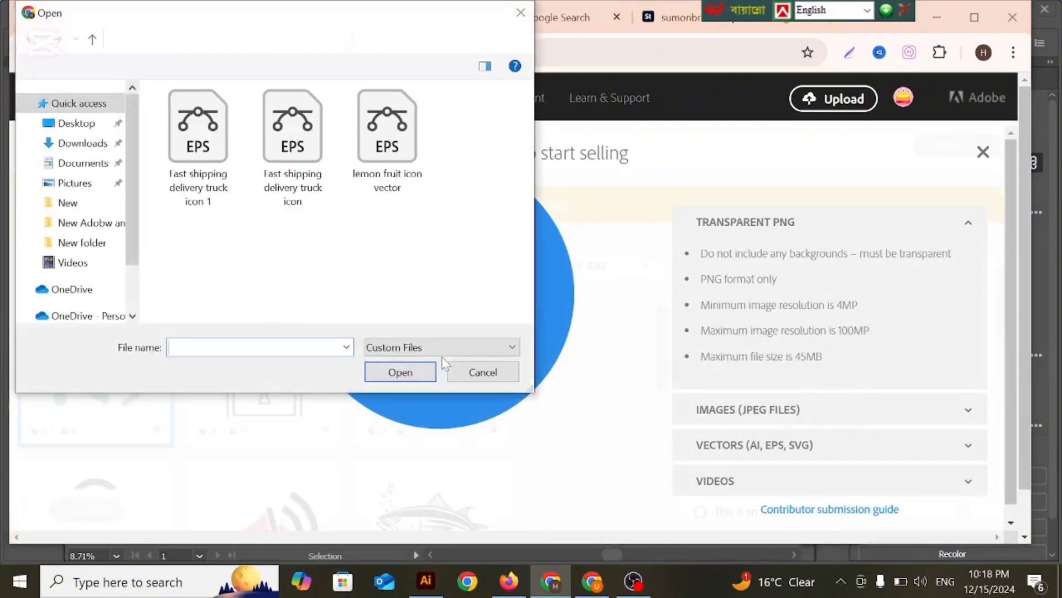
click(383, 135)
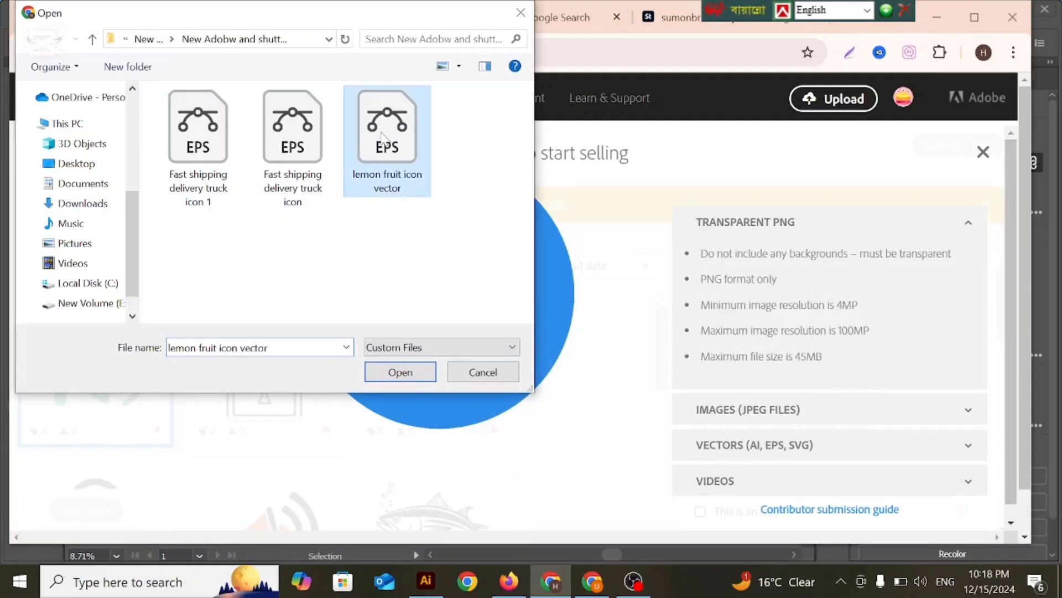
click(398, 374)
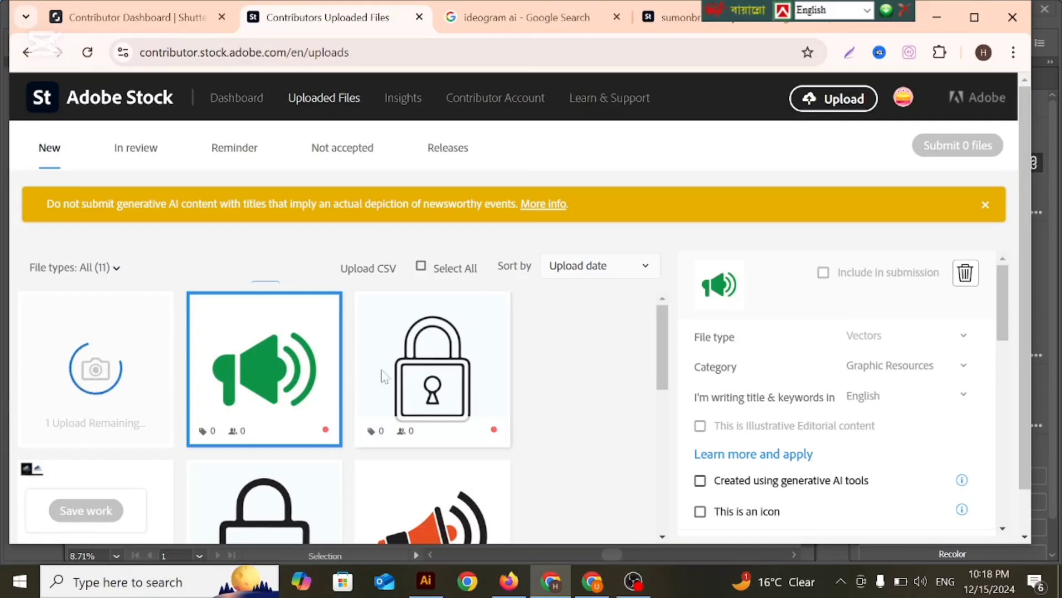
Compare the uploaded files in review with the new, unsubmitted files while the lemon vector uploads.
click(139, 148)
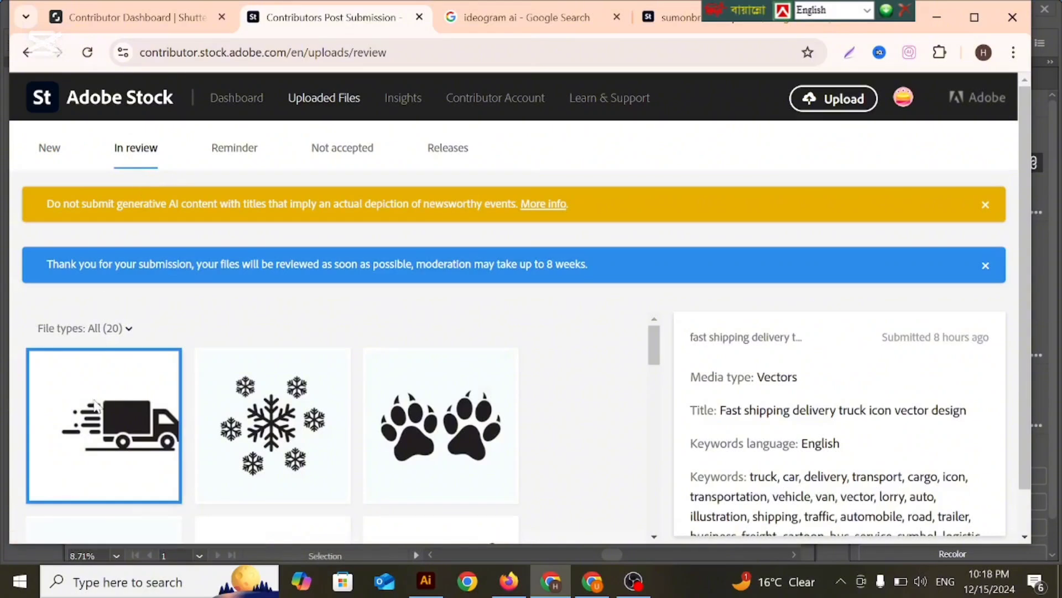
click(48, 150)
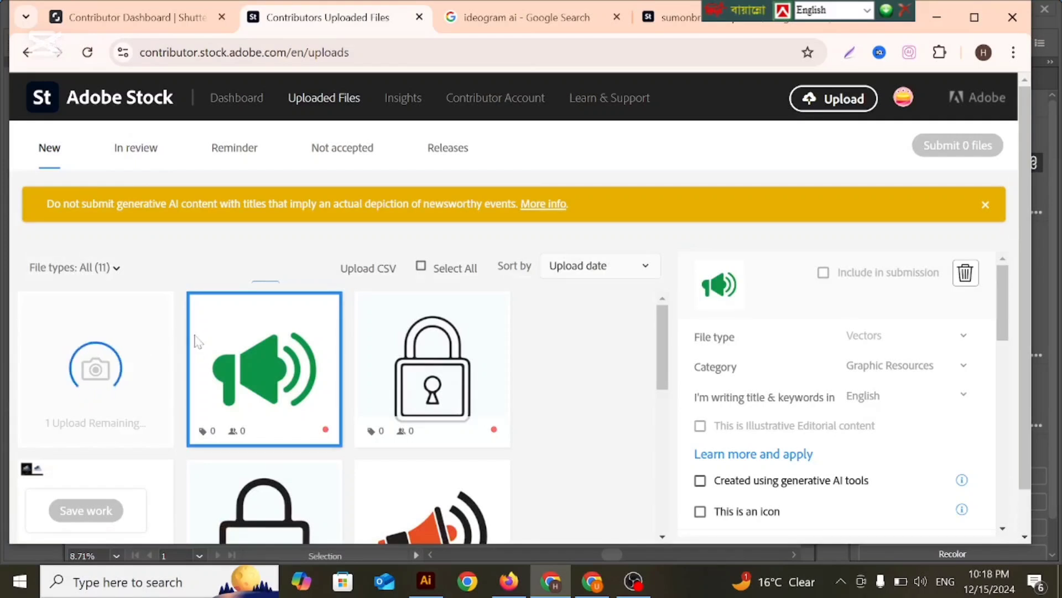
mouse_move(276, 396)
click(134, 157)
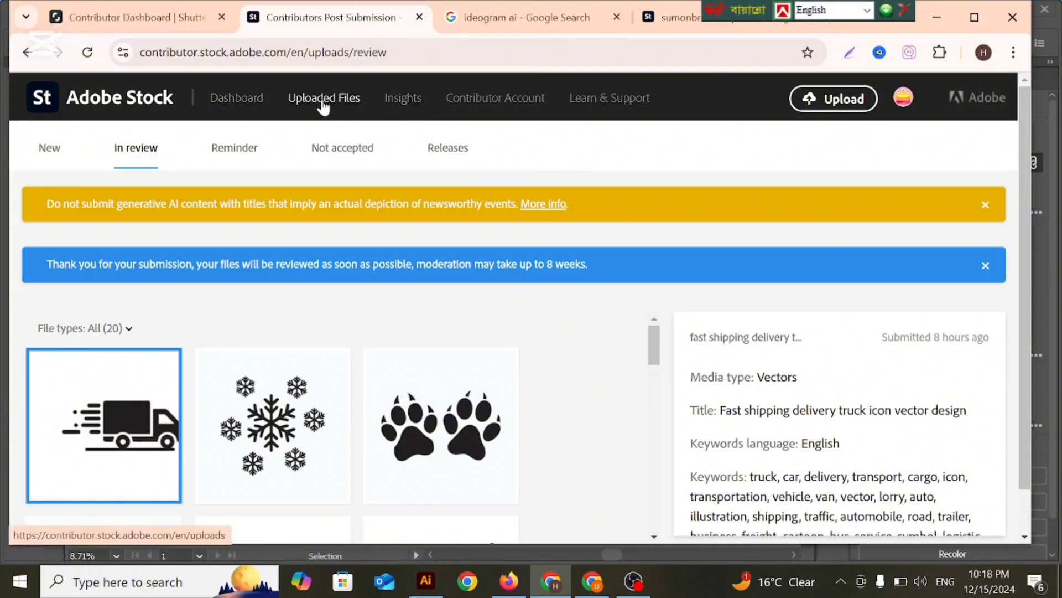
Open the contributor insights and examine the recent top sellers for photos and their lifetime downloads.
click(408, 110)
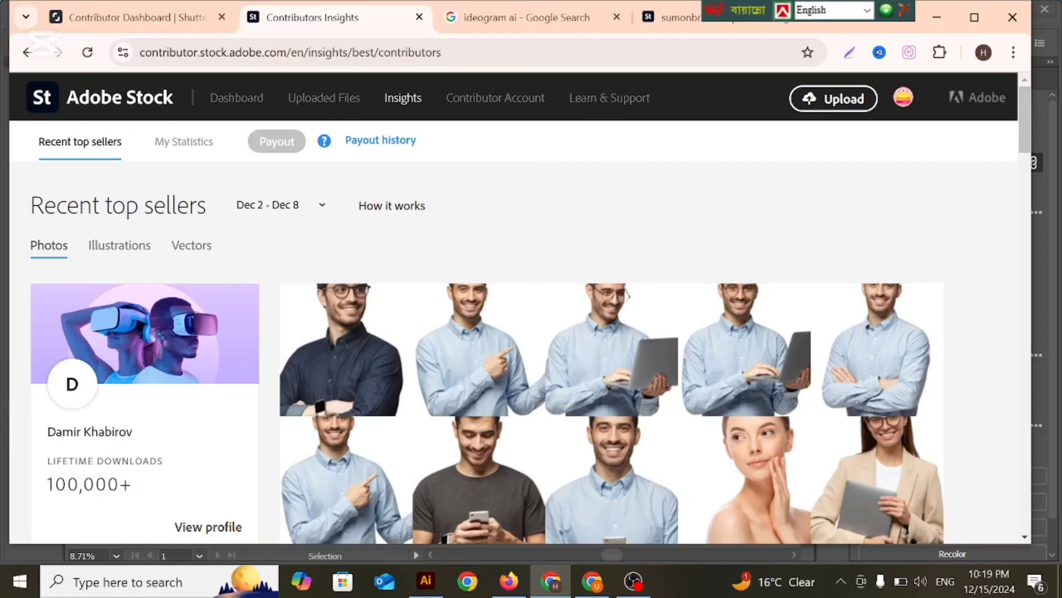
scroll(147, 479, down, 4)
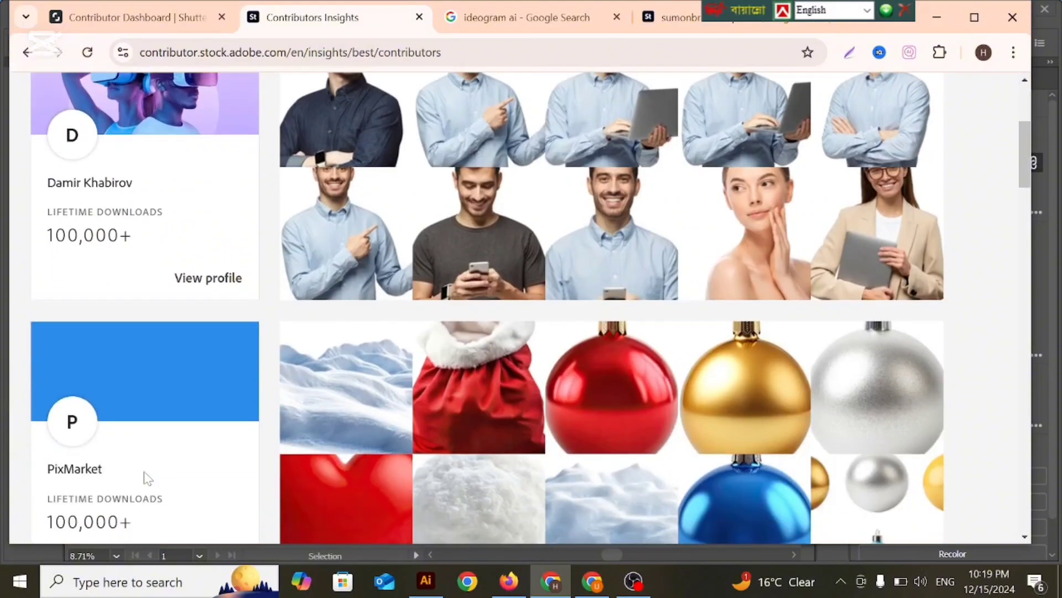
scroll(98, 494, down, 1)
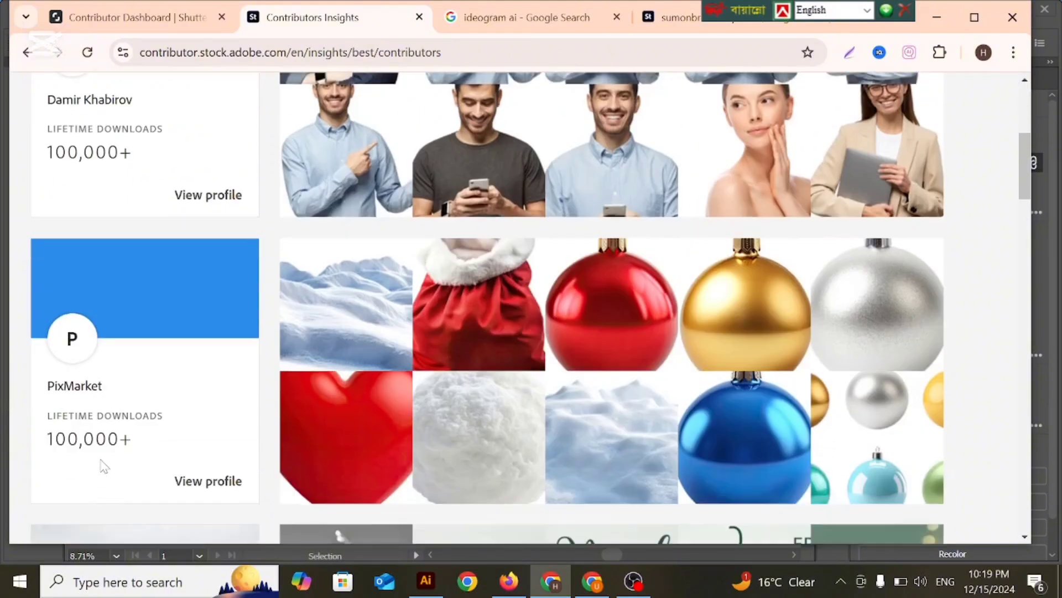
scroll(104, 466, down, 2)
scroll(104, 463, down, 2)
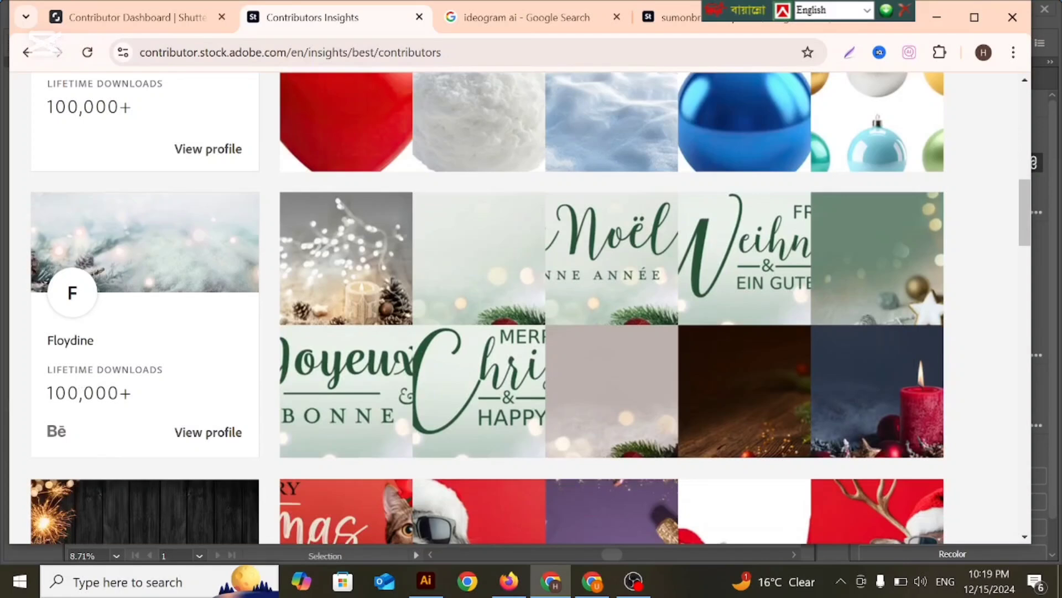
key(Home)
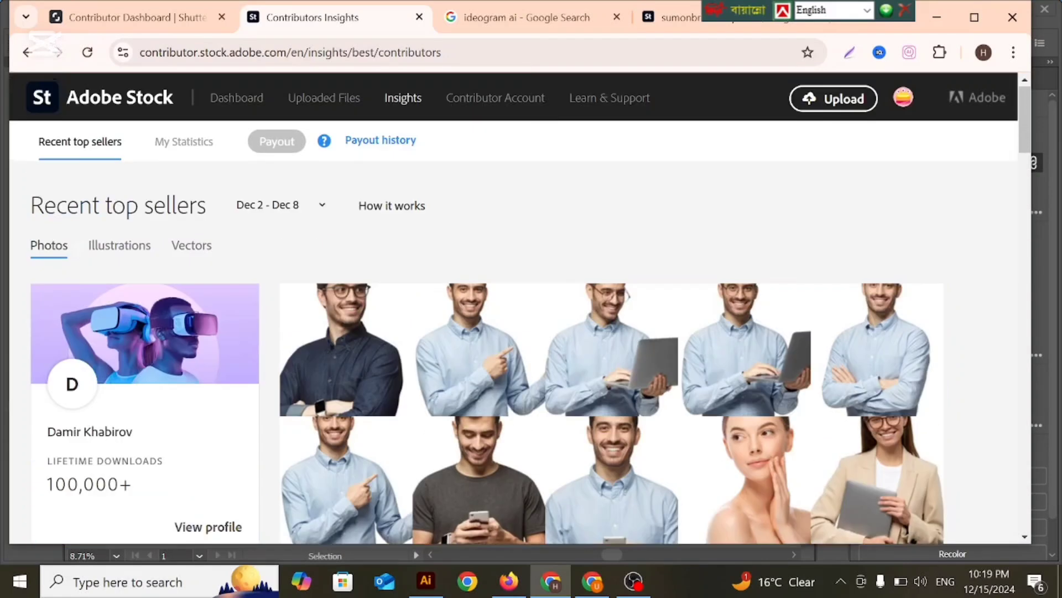
Examine the recent top sellers for illustrations, including their artwork and lifetime downloads.
click(117, 250)
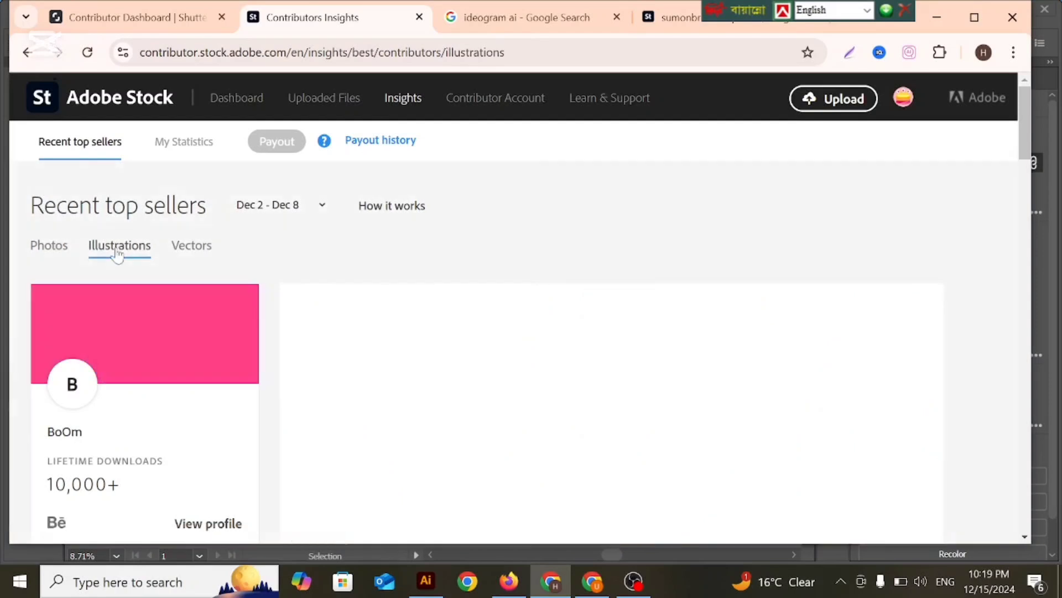
scroll(128, 326, down, 3)
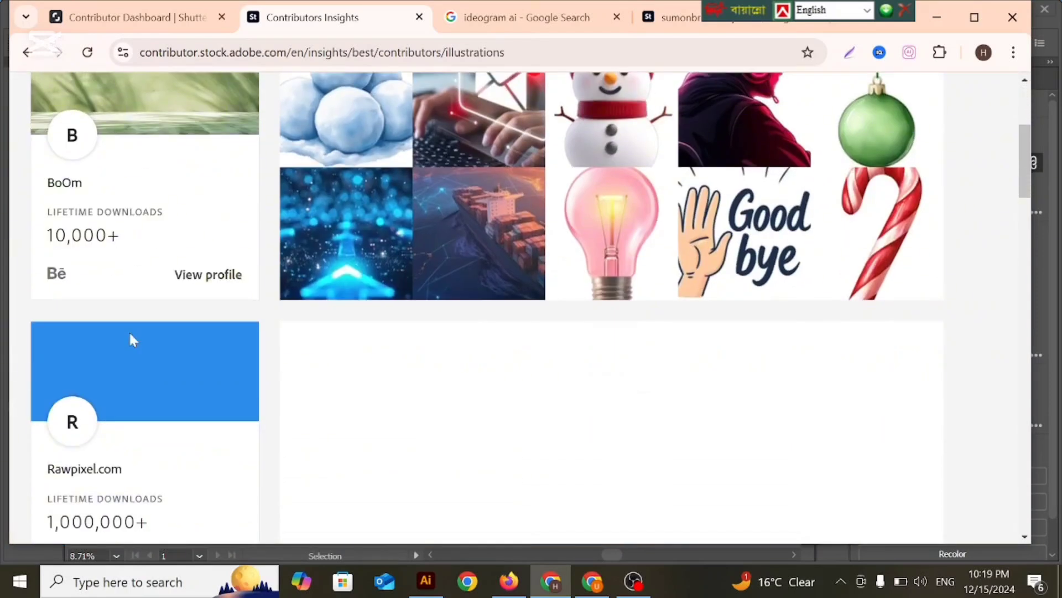
scroll(133, 338, up, 3)
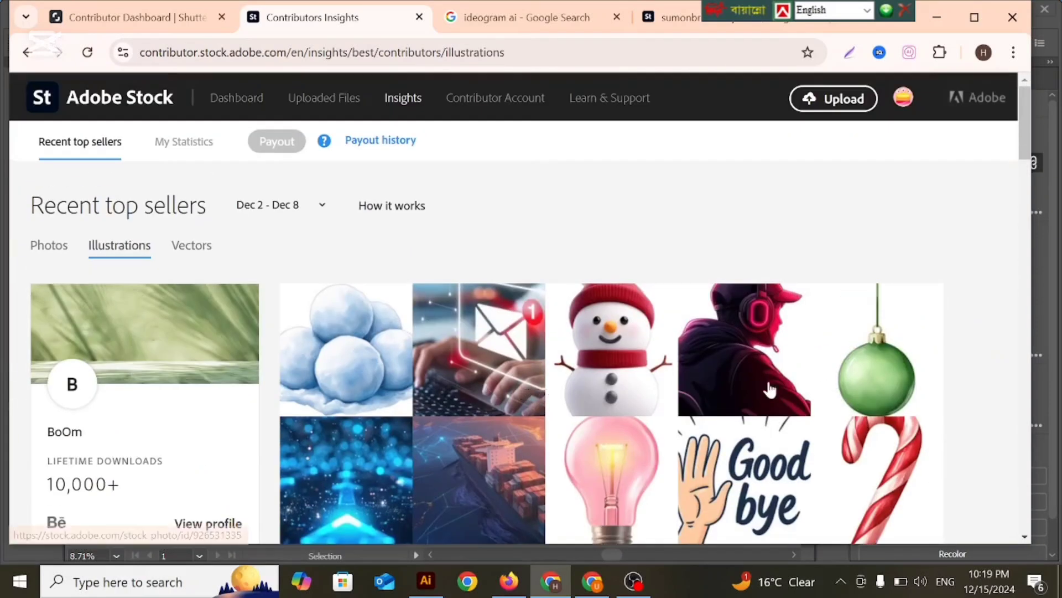
scroll(122, 376, down, 4)
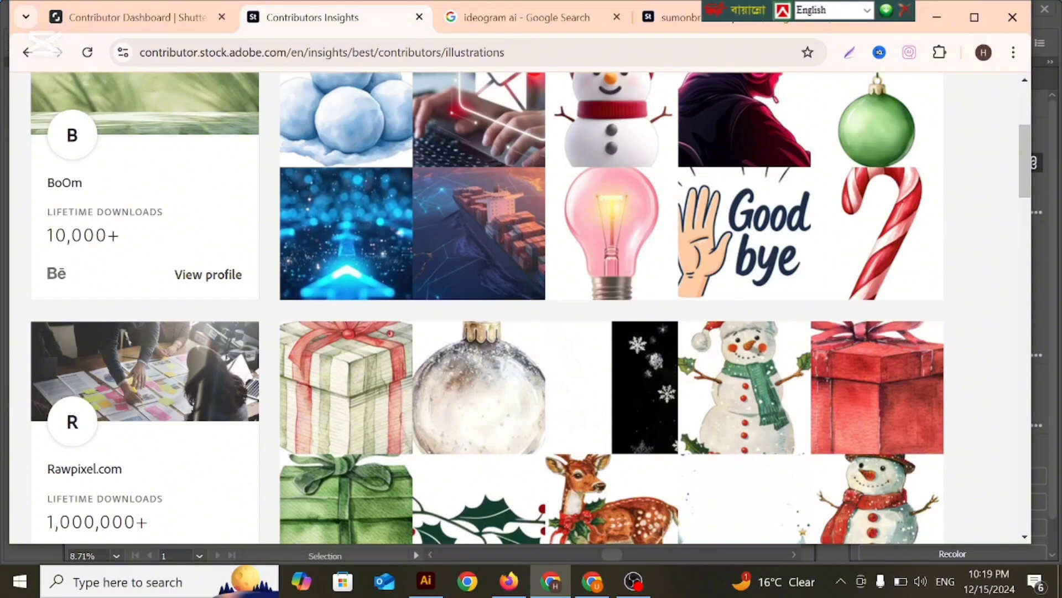
scroll(149, 496, down, 3)
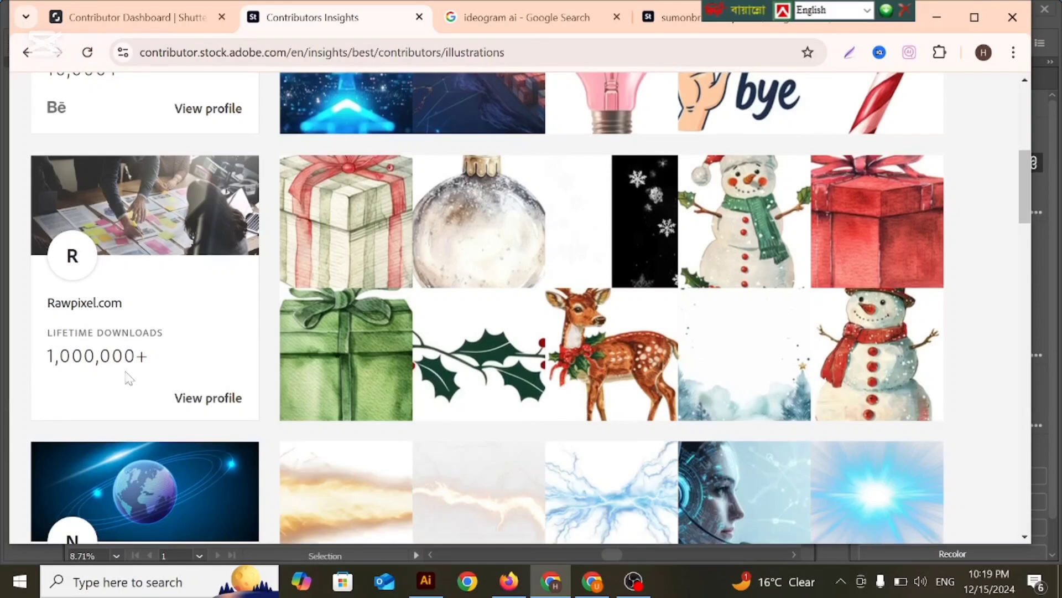
scroll(178, 399, up, 8)
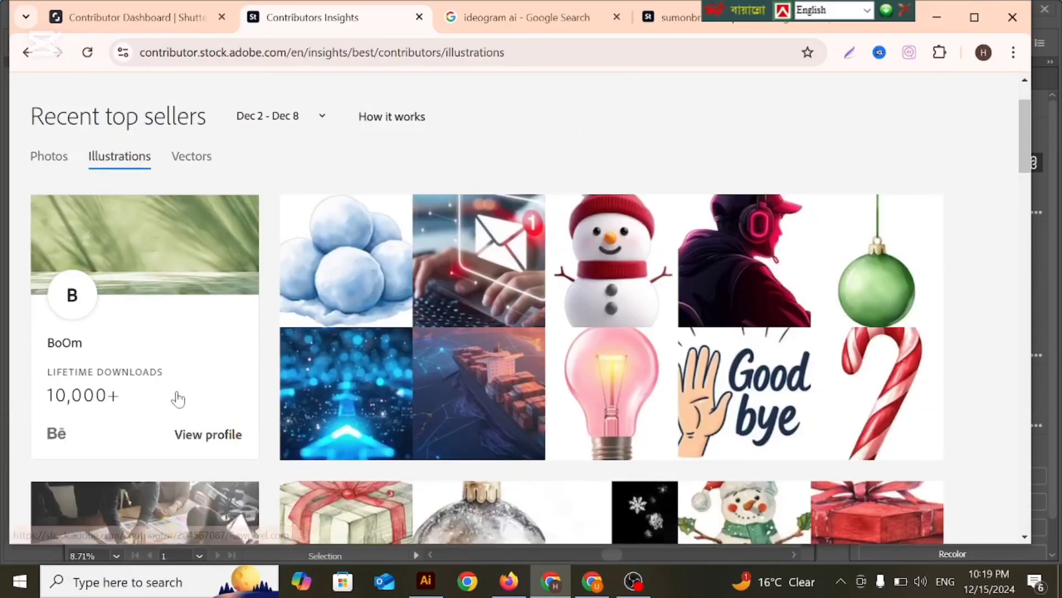
Examine the recent top sellers for vectors, comparing contributors' artwork styles and lifetime downloads.
click(198, 248)
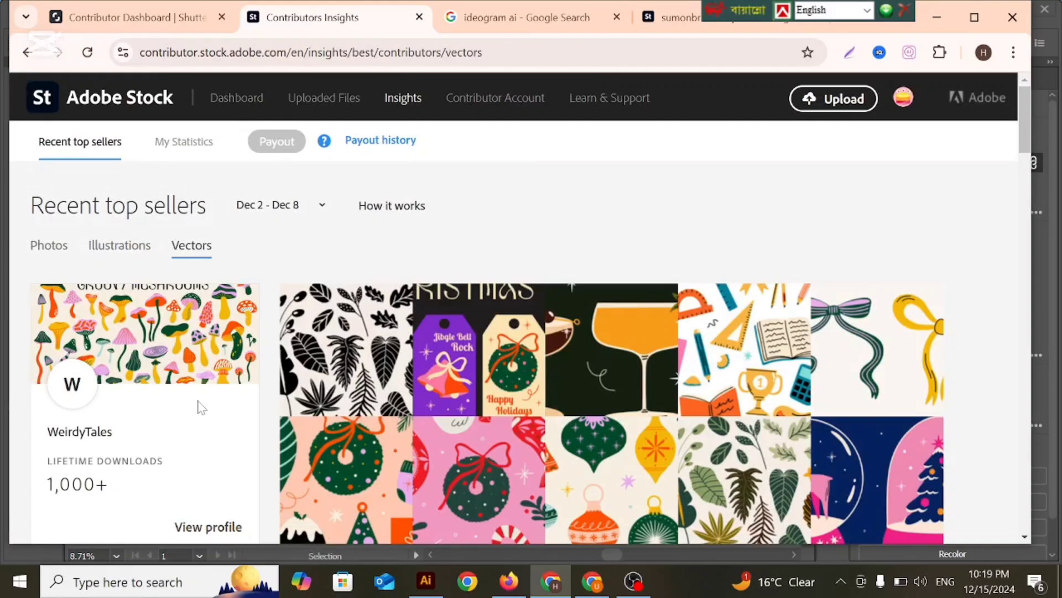
scroll(201, 408, down, 3)
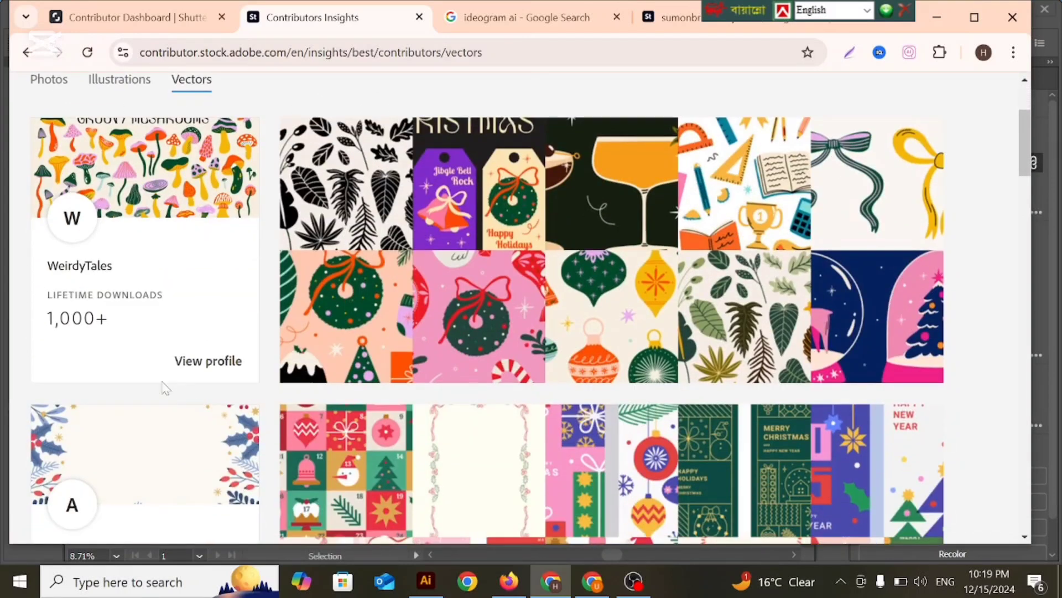
scroll(104, 431, down, 3)
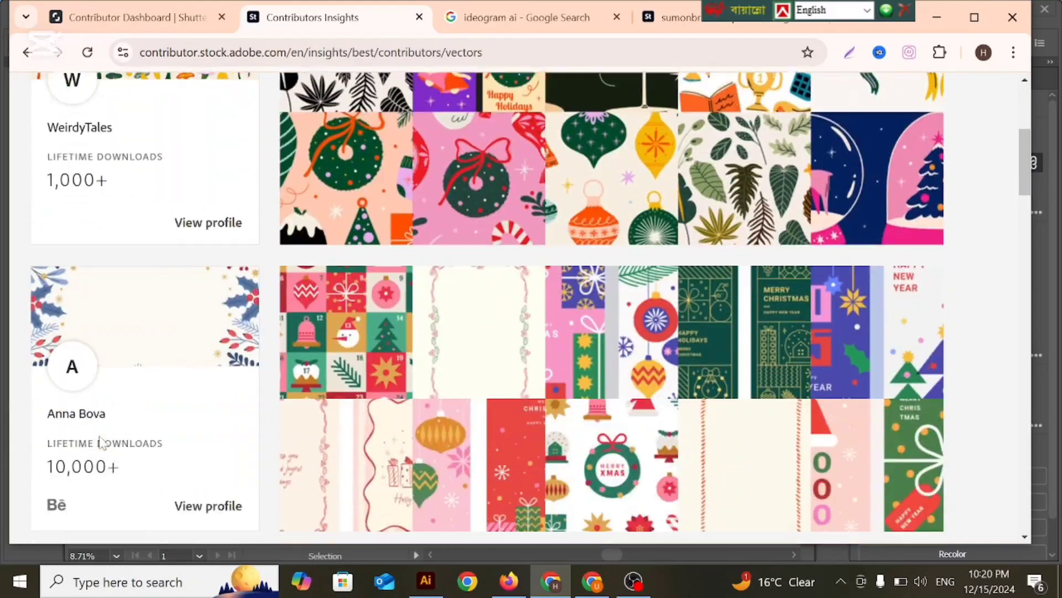
scroll(158, 438, down, 5)
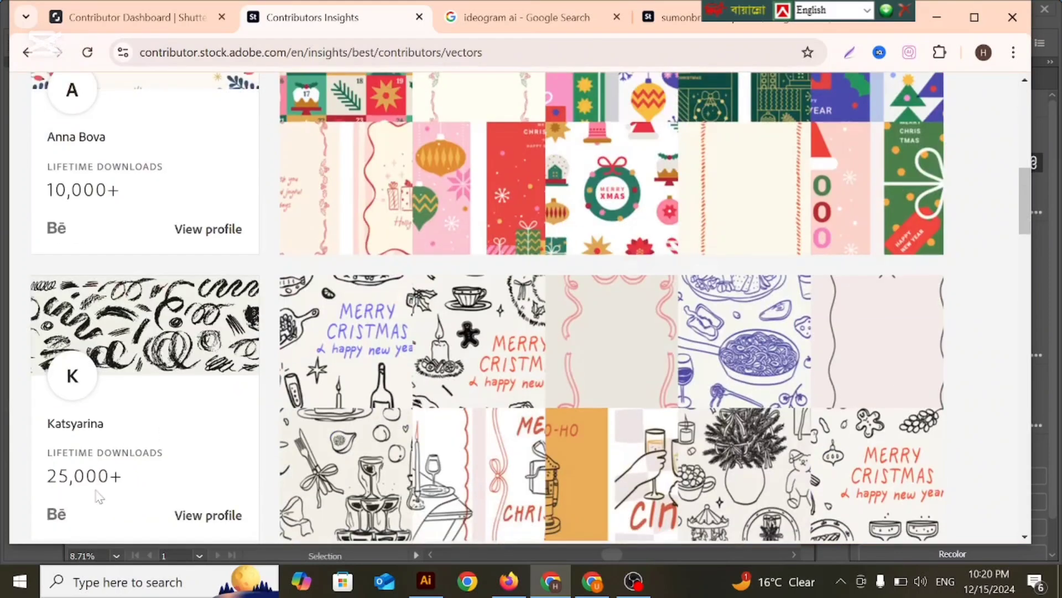
scroll(101, 495, down, 5)
scroll(95, 459, down, 5)
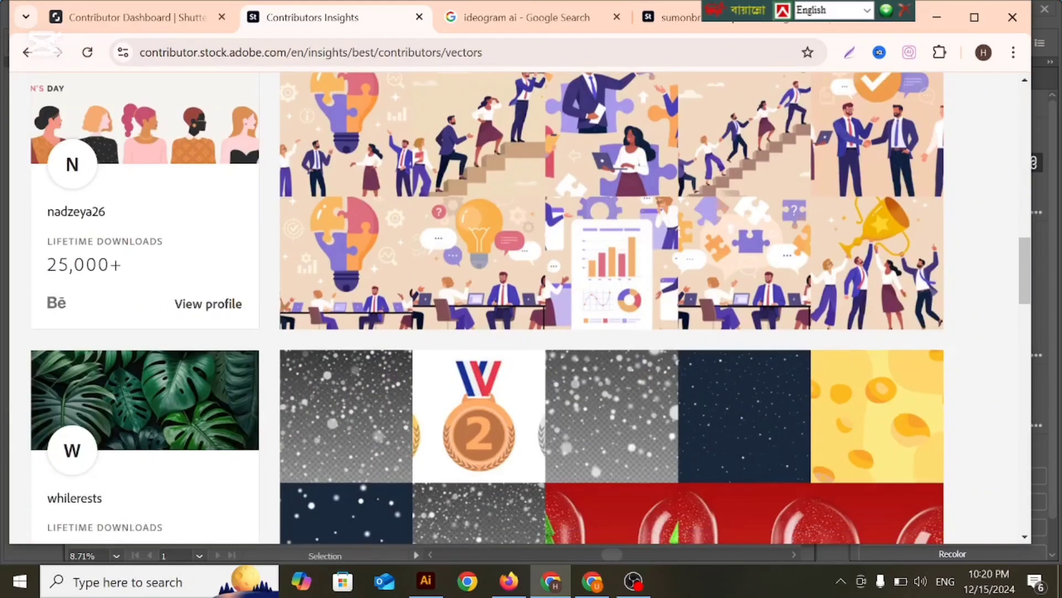
scroll(95, 460, down, 3)
scroll(531, 307, down, 7)
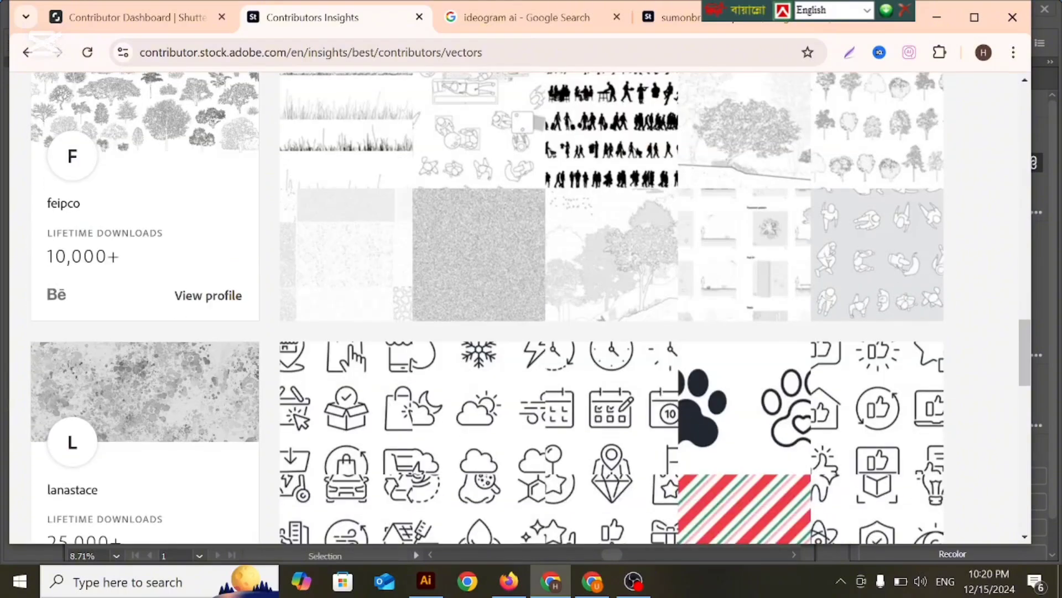
scroll(77, 386, up, 20)
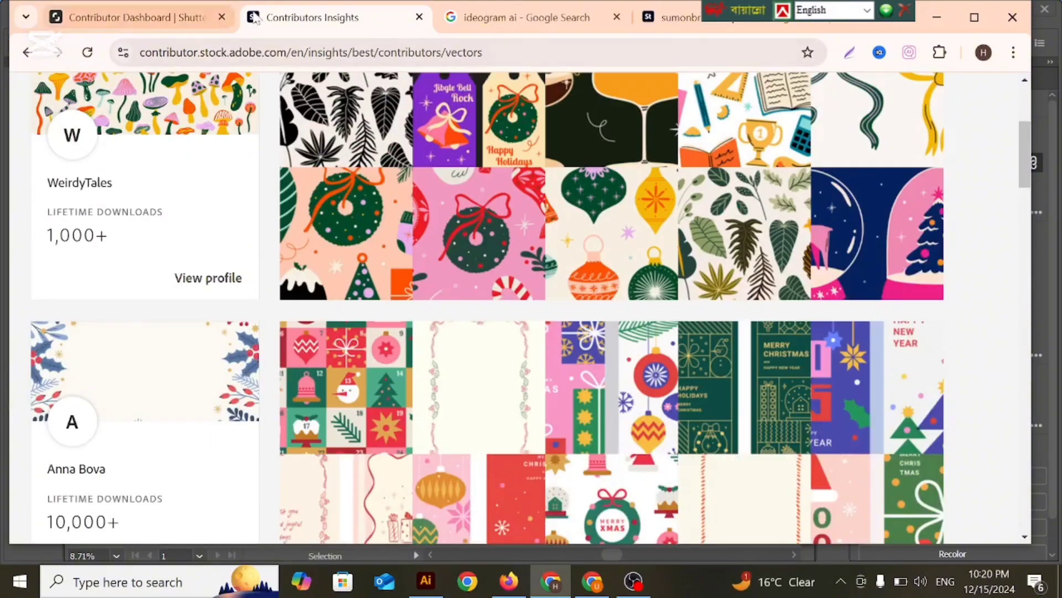
scroll(229, 217, up, 5)
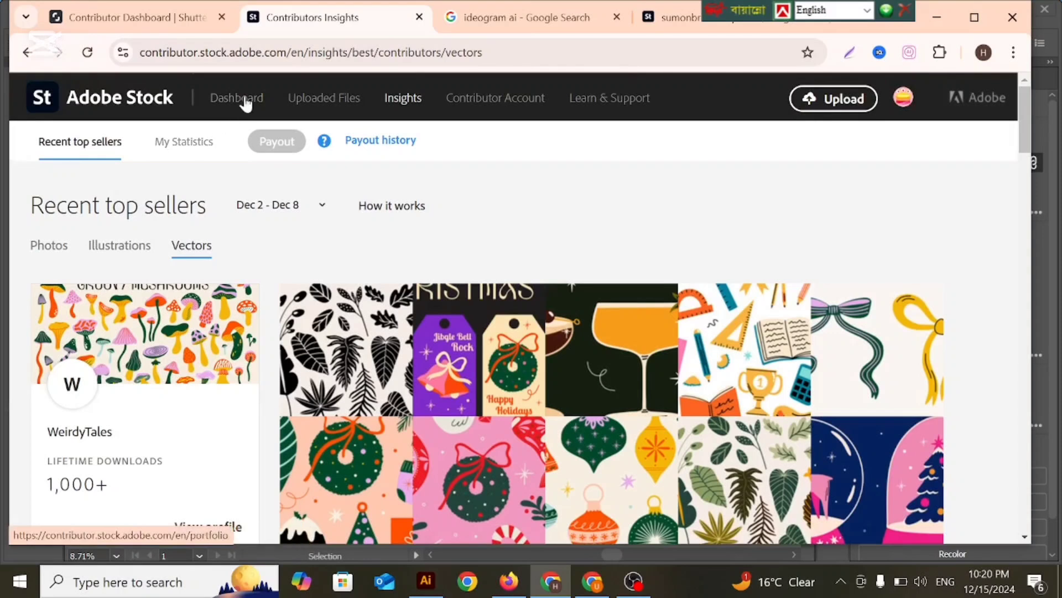
Return to the uploaded files, check those in review, and reopen the list of new files.
click(330, 99)
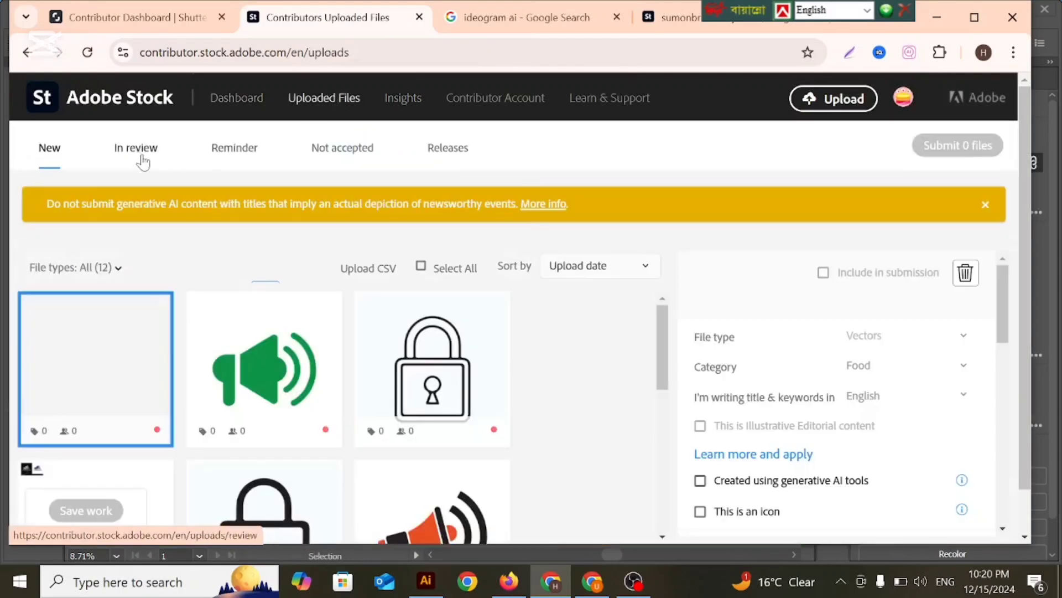
click(138, 155)
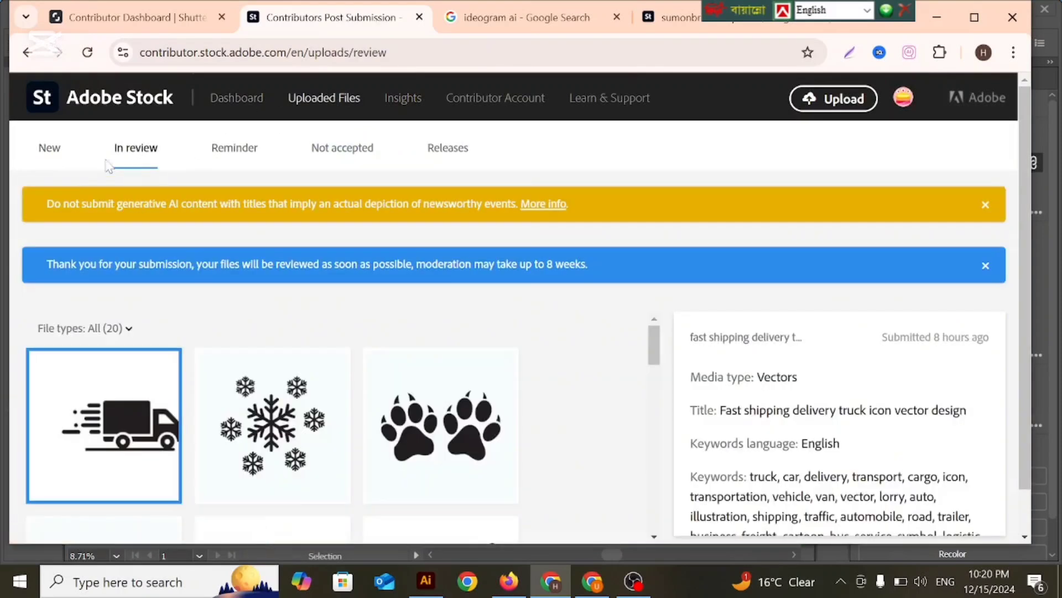
click(50, 148)
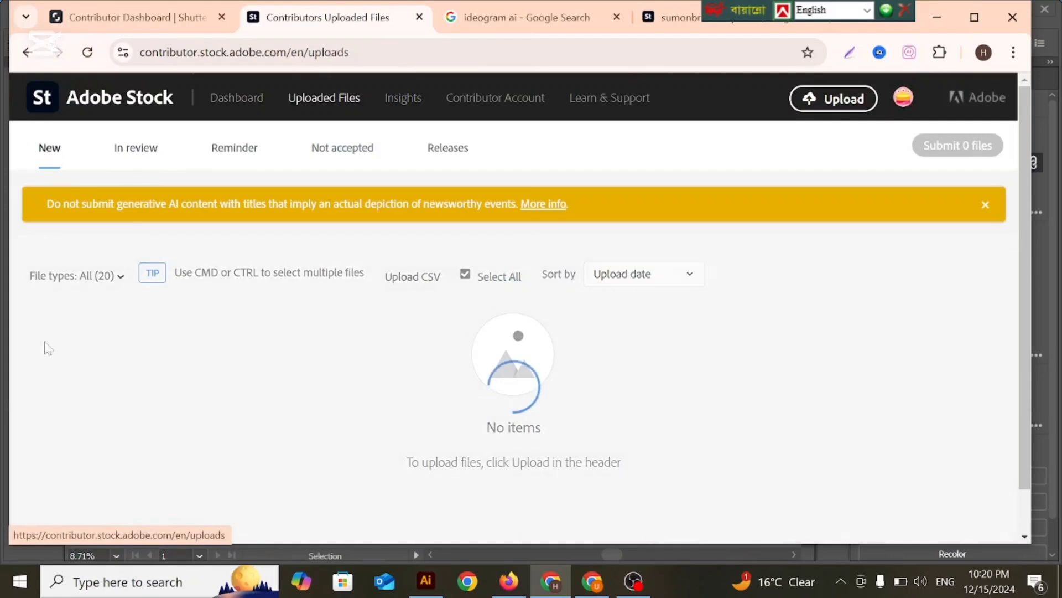
Mark the newly uploaded lemon vector as having no recognizable people or property.
mouse_move(118, 377)
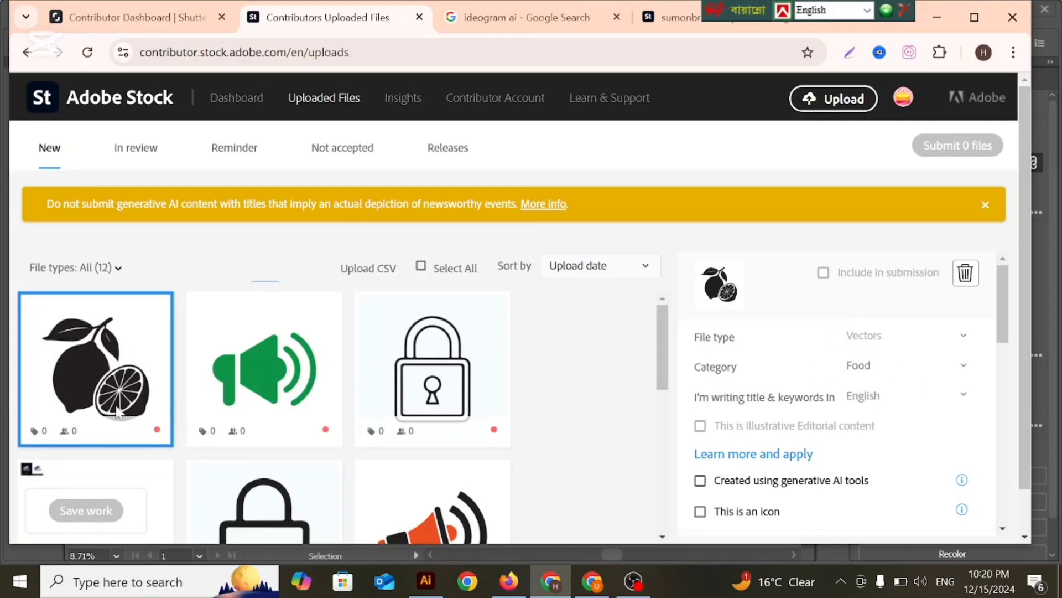
mouse_move(91, 365)
scroll(859, 381, down, 2)
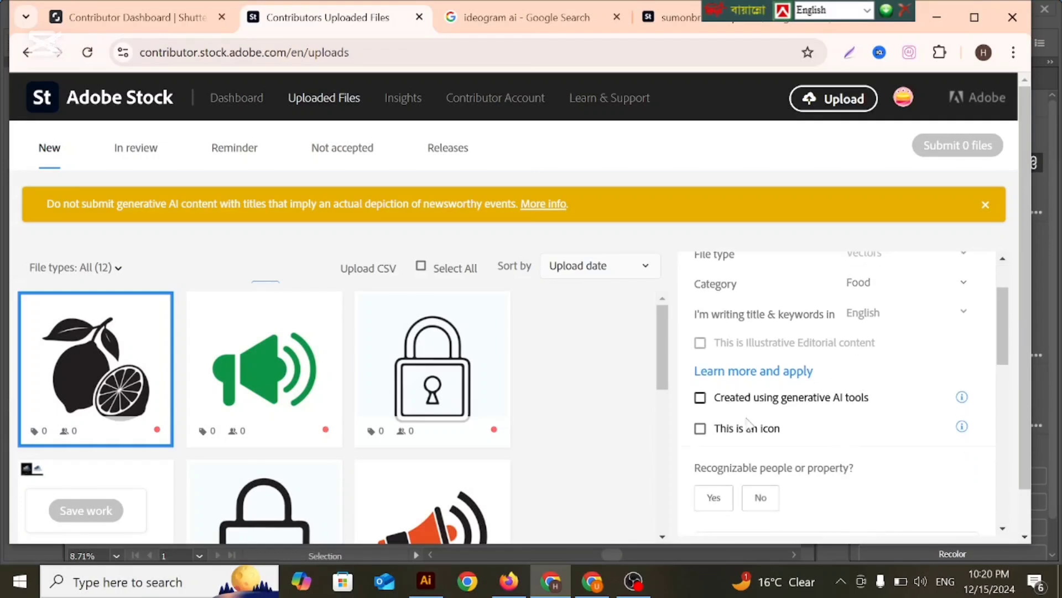
click(760, 500)
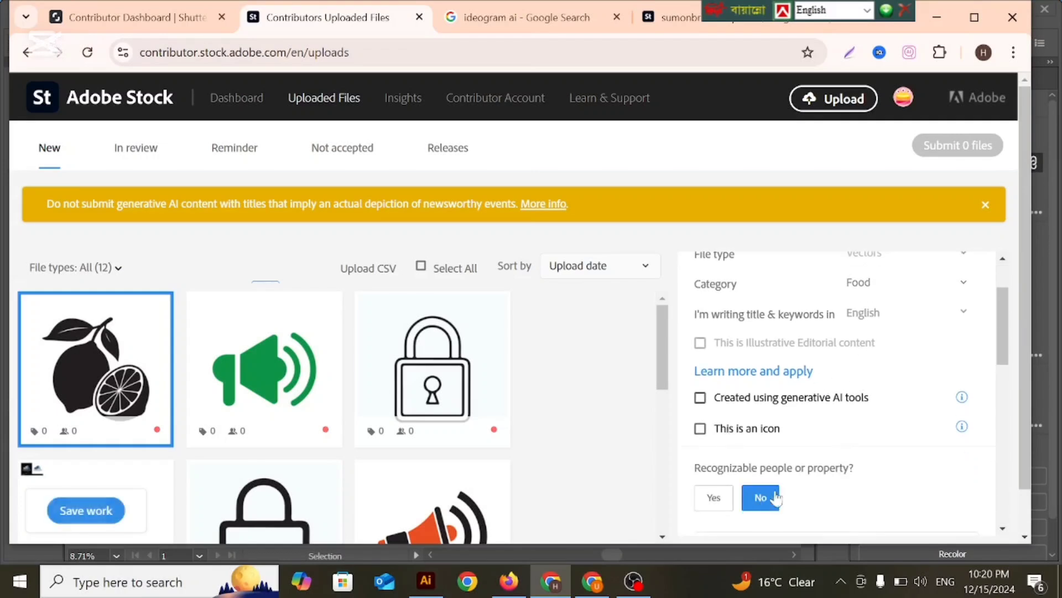
Replace the lemon file's title with the lemon phrase copied from the Ideogram prompt, edited to "lemon fruit icon and vector design art".
scroll(786, 487, down, 4)
drag(782, 298, 702, 298)
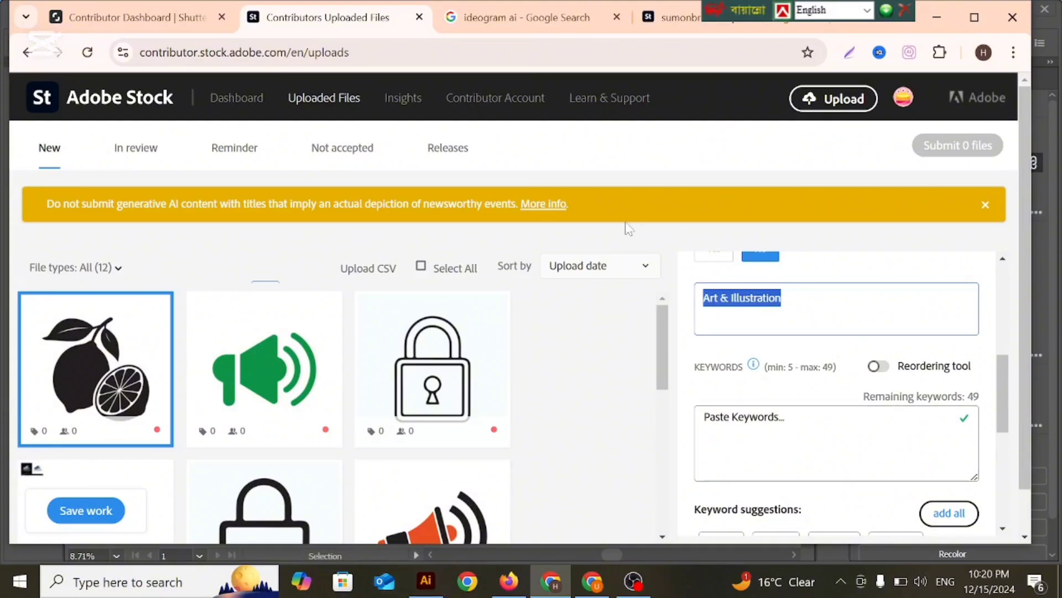
click(591, 584)
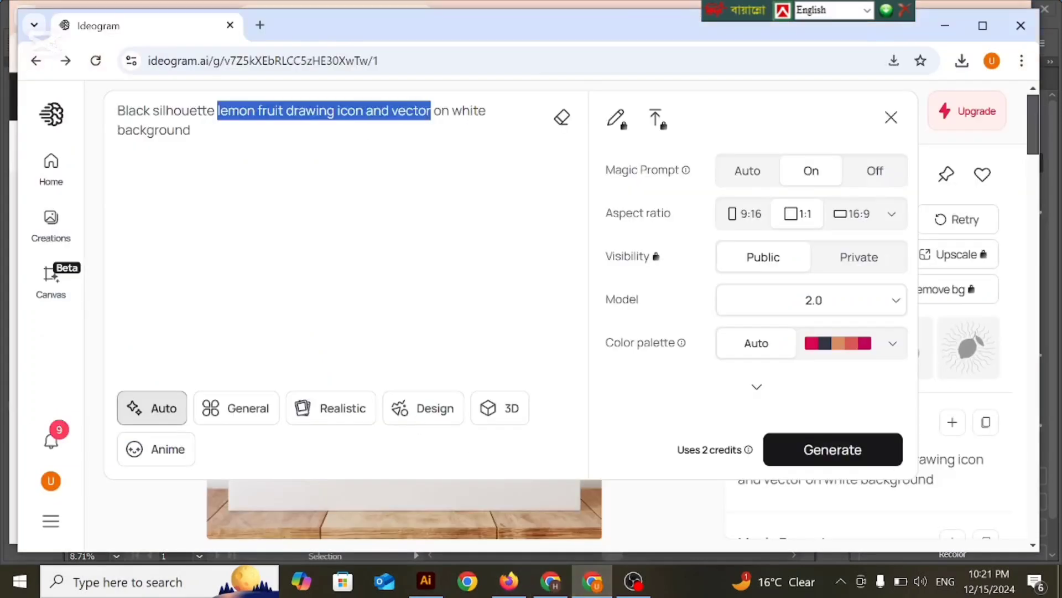
right_click(297, 116)
click(330, 217)
click(550, 582)
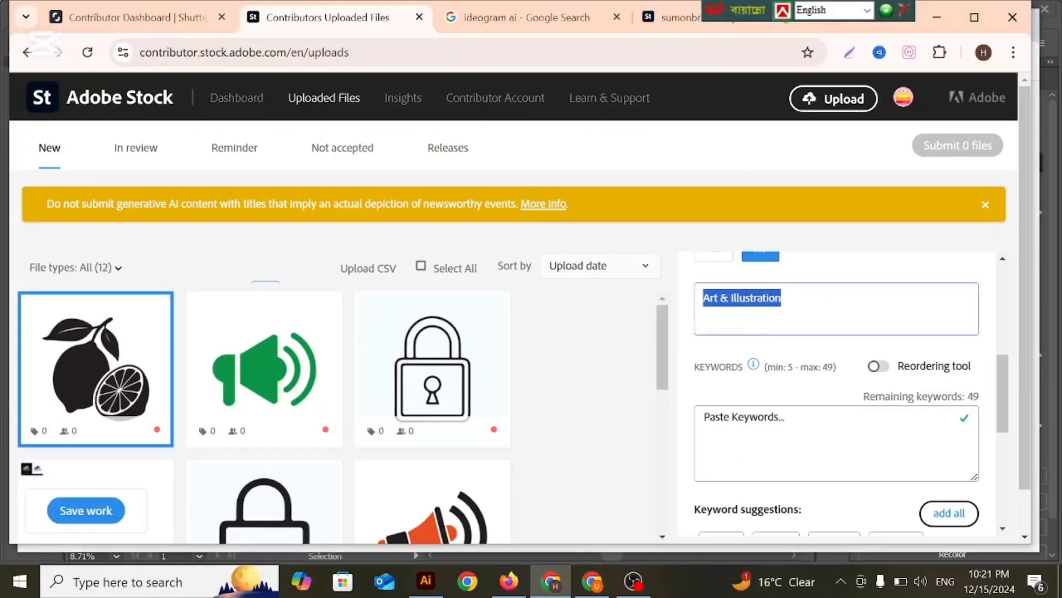
key(ctrl+v)
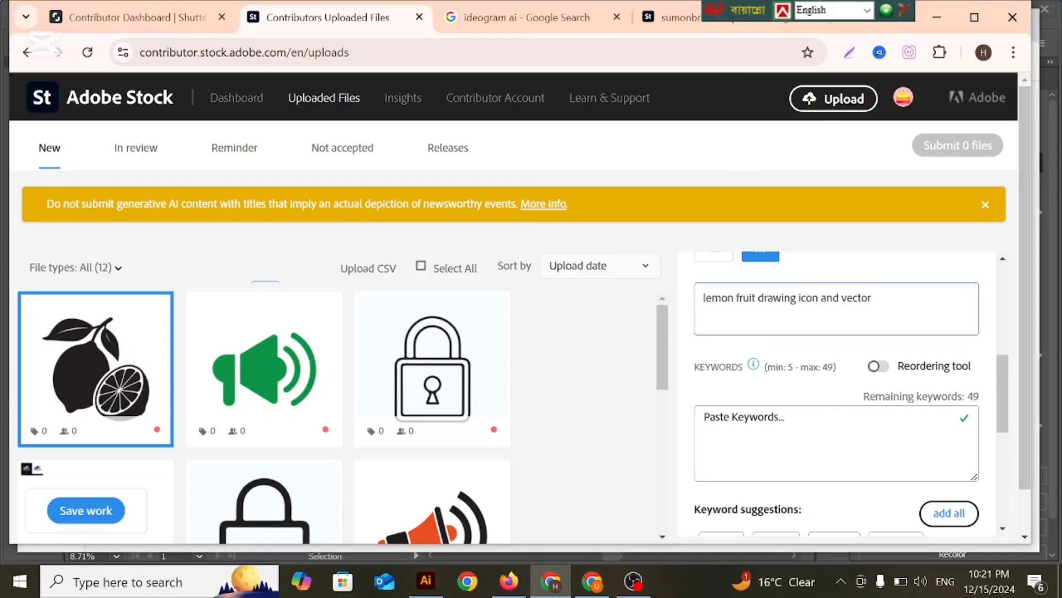
drag(758, 297, 799, 298)
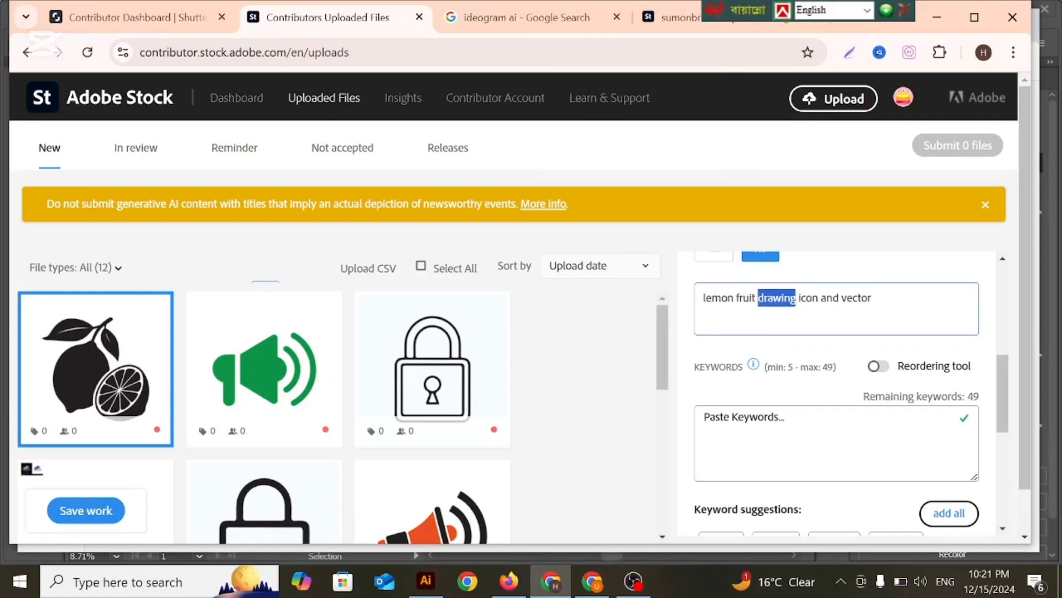
key(BackSpace)
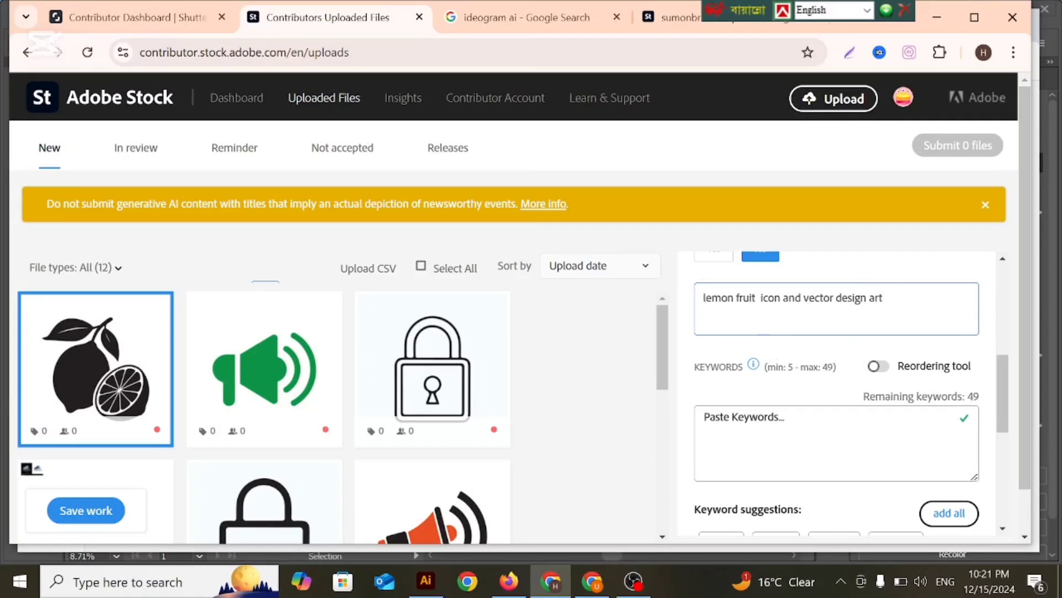
Add all suggested keywords to the lemon file and review the resulting keyword list.
scroll(839, 415, down, 3)
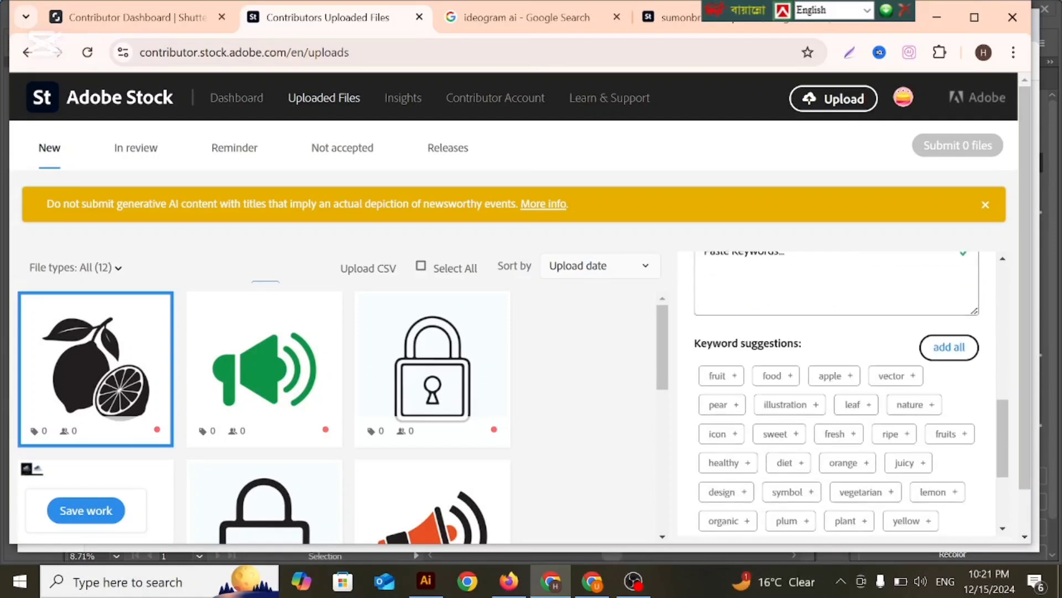
scroll(850, 419, up, 2)
scroll(850, 419, down, 2)
click(964, 351)
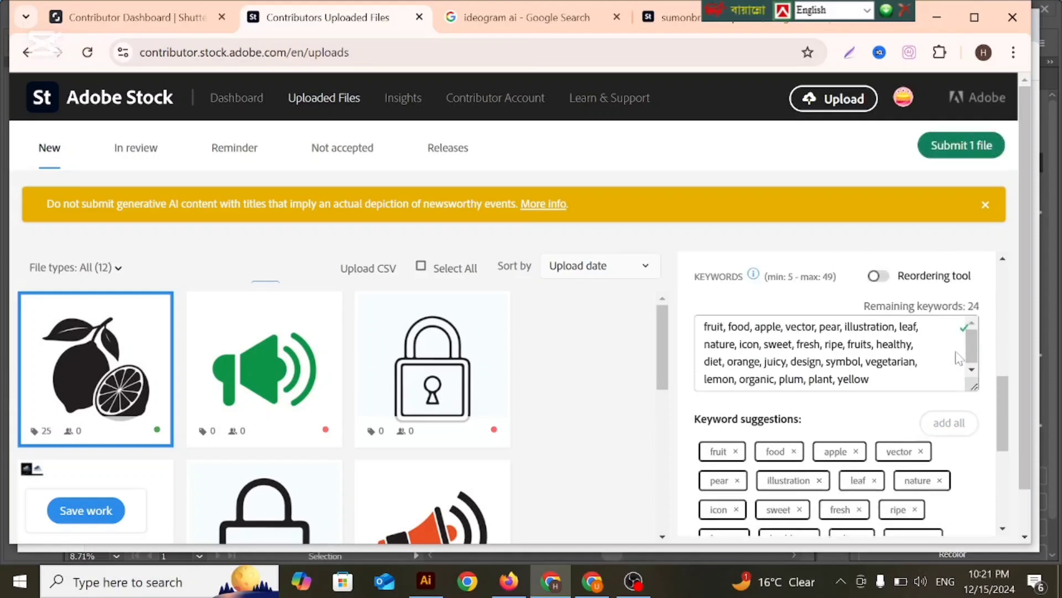
scroll(959, 359, up, 1)
scroll(836, 360, down, 1)
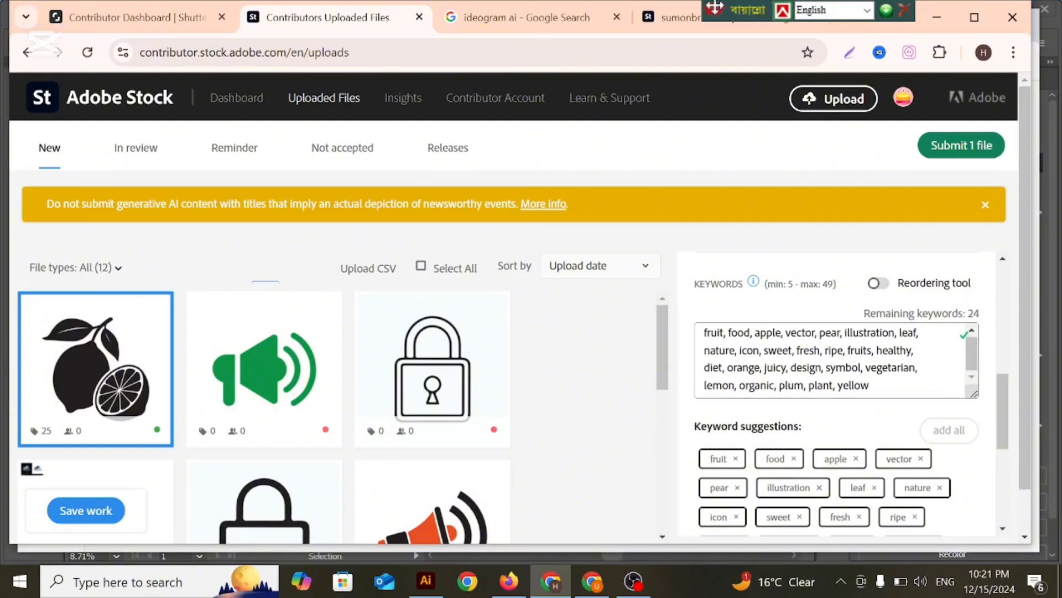
Open the IMS Keyworder site in a new browser tab and copy the lemon file's title from Adobe Stock.
click(847, 16)
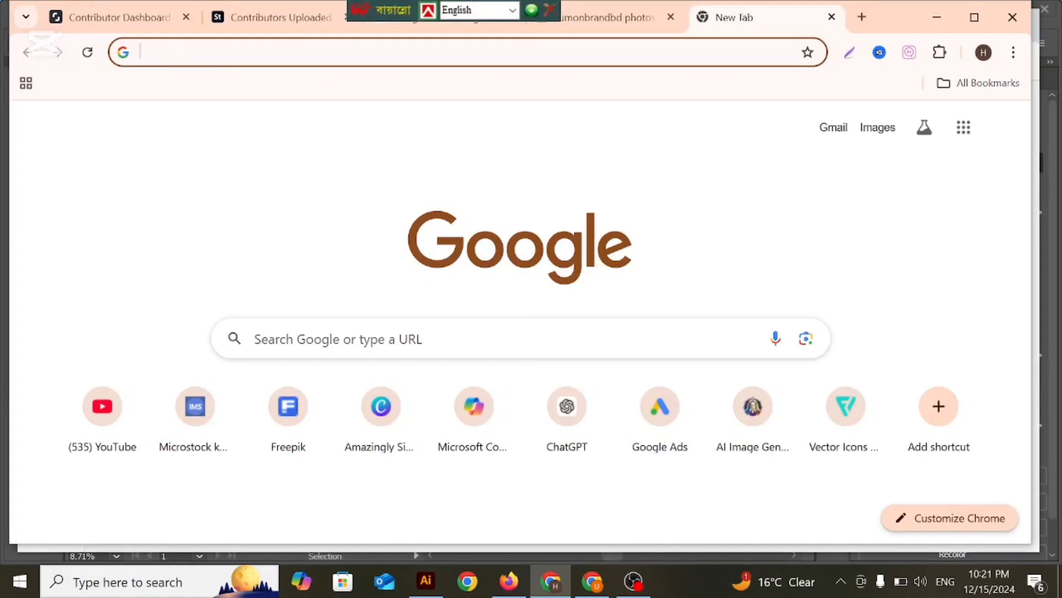
click(198, 425)
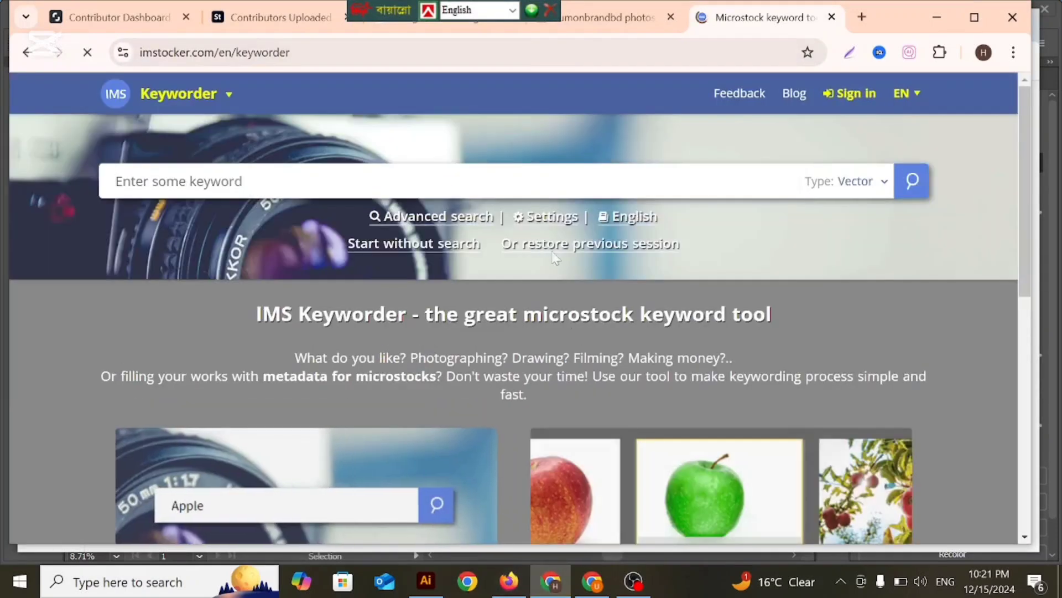
click(243, 21)
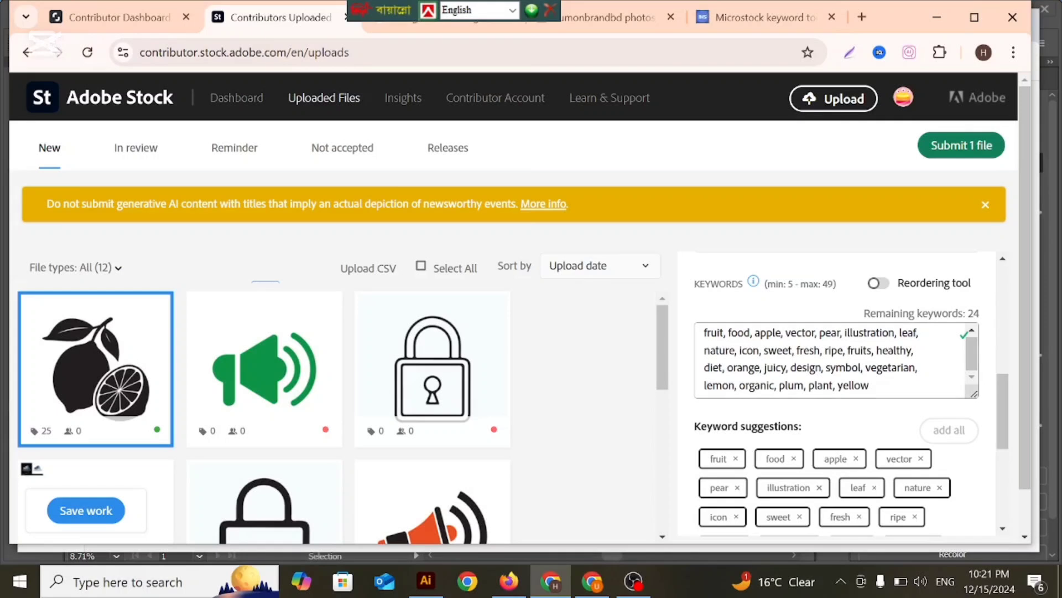
scroll(845, 346, up, 2)
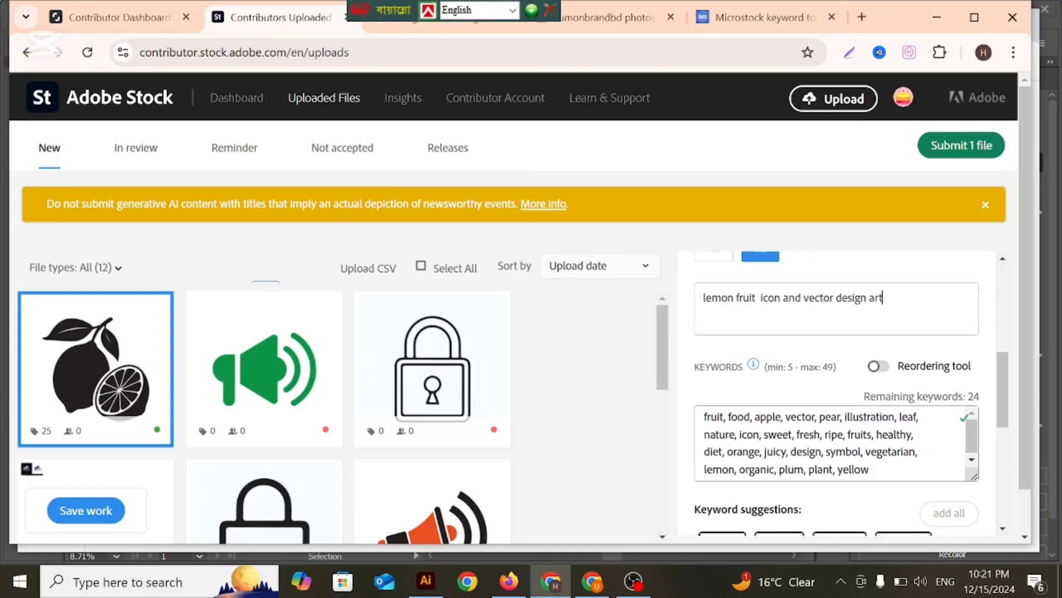
drag(884, 298, 703, 298)
right_click(720, 299)
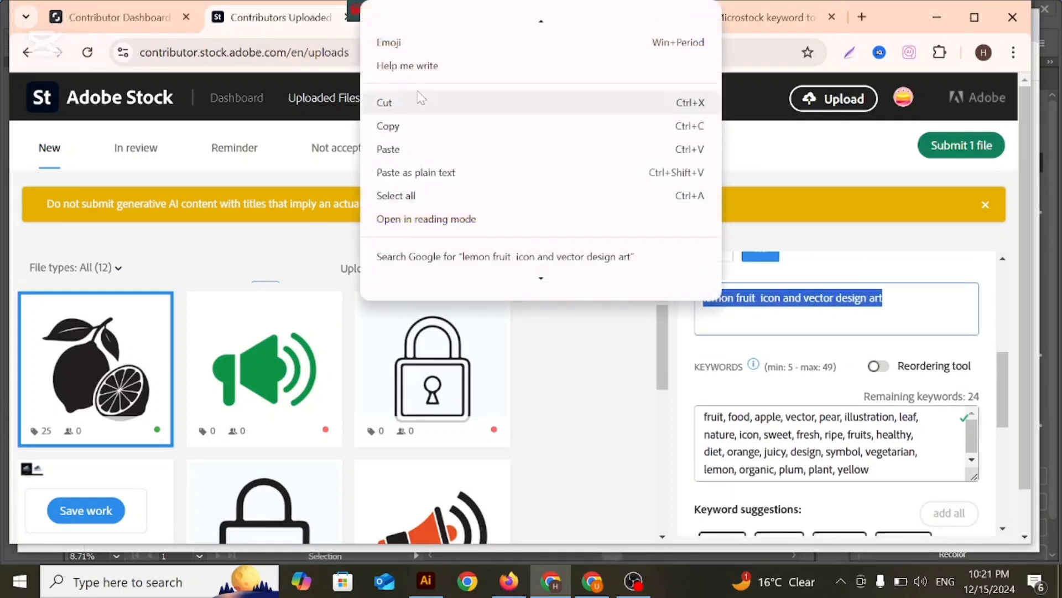
click(408, 130)
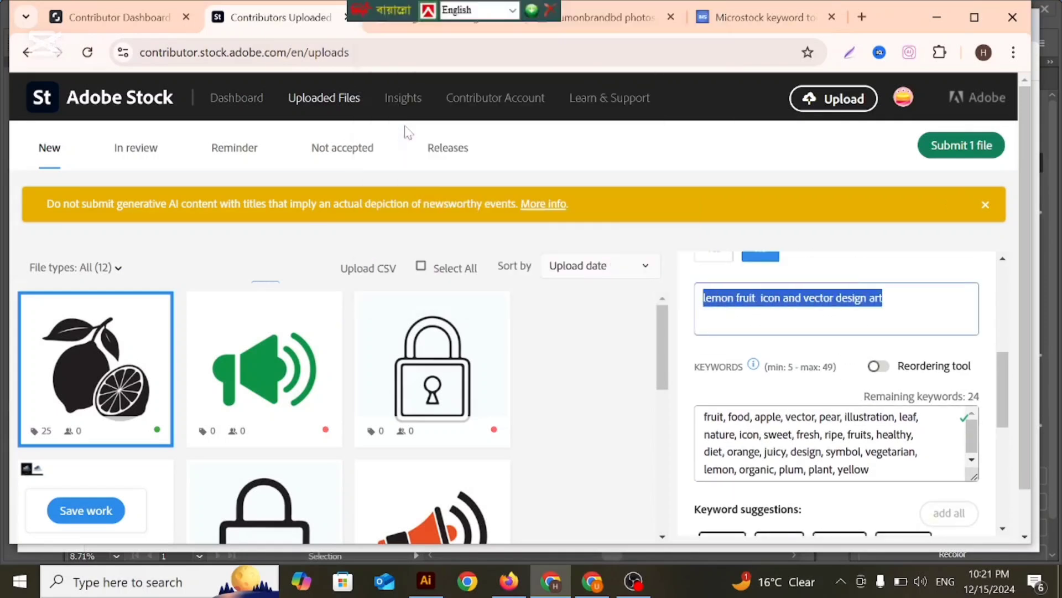
Search IMS Keyworder for works of type Vector using the copied title "lemon fruit icon and vector design art".
click(725, 16)
click(221, 180)
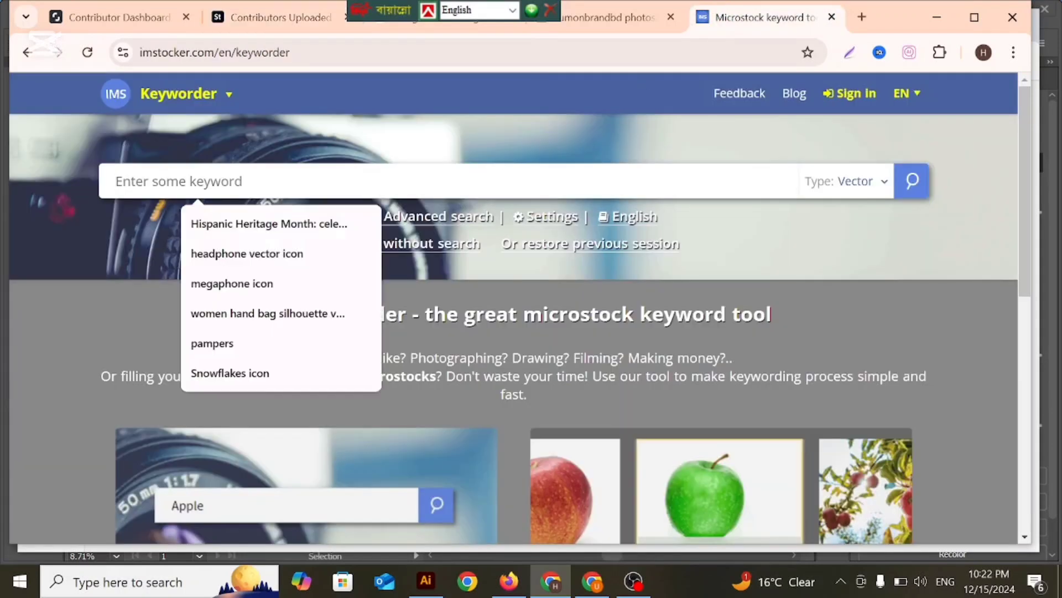
click(881, 181)
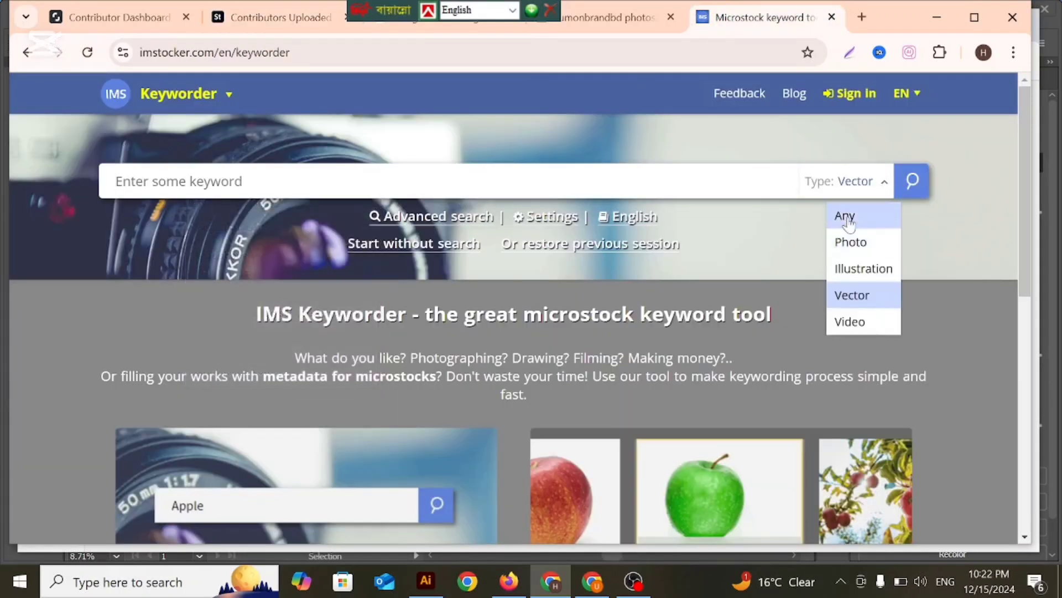
click(849, 295)
key(Down)
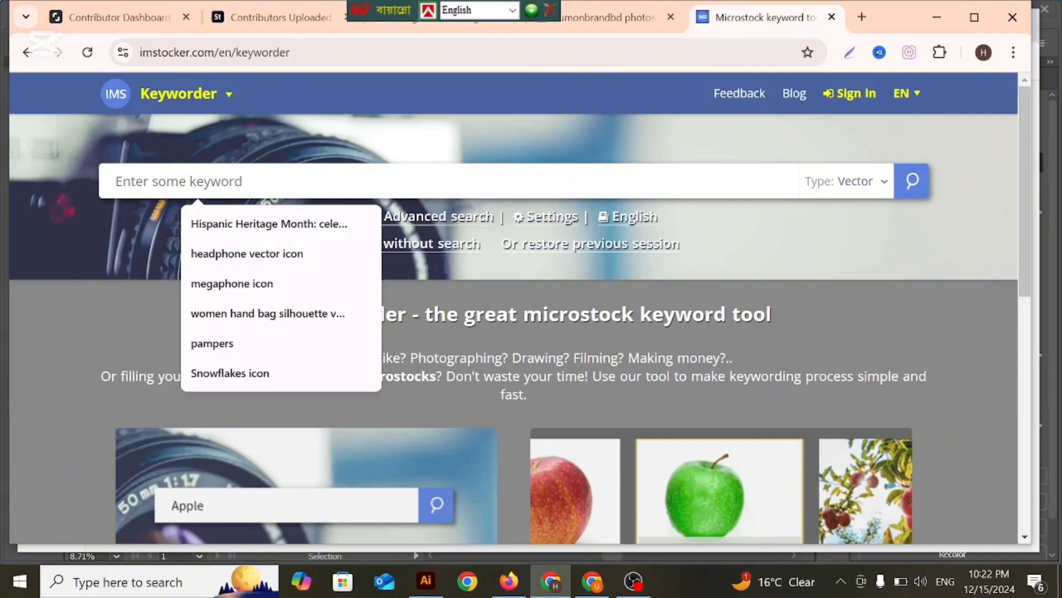
right_click(326, 180)
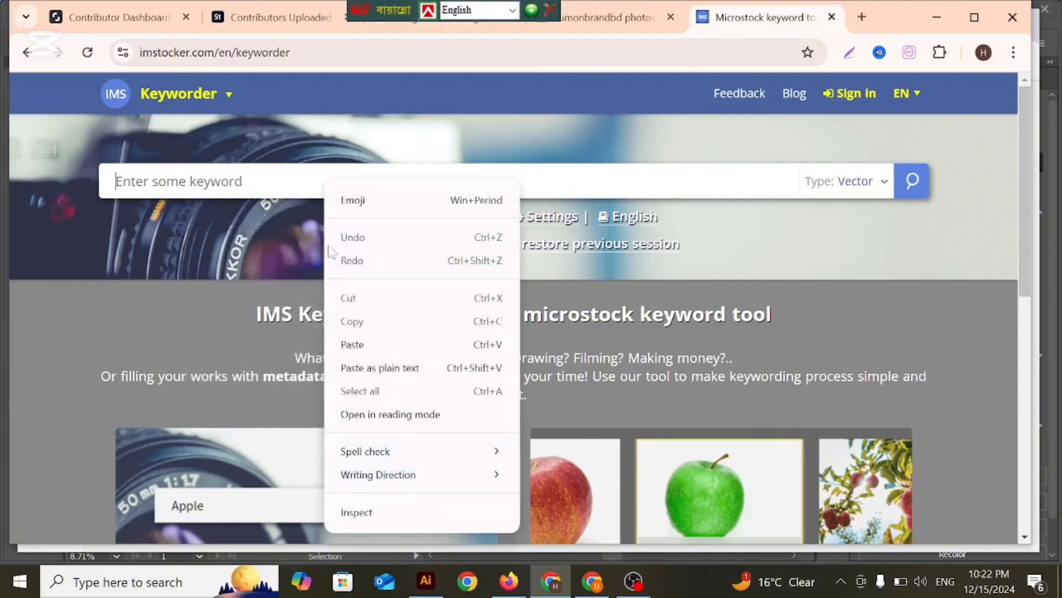
click(356, 343)
click(910, 184)
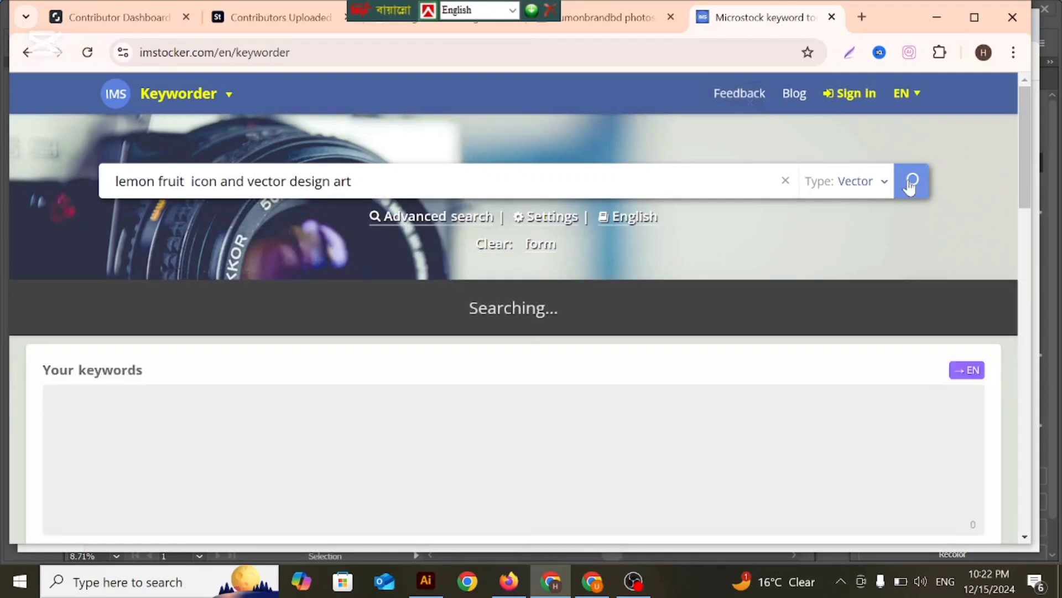
Look through the found works for lemon artwork similar to the uploaded silhouette, previewing the black silhouette lemon.
click(481, 404)
click(482, 404)
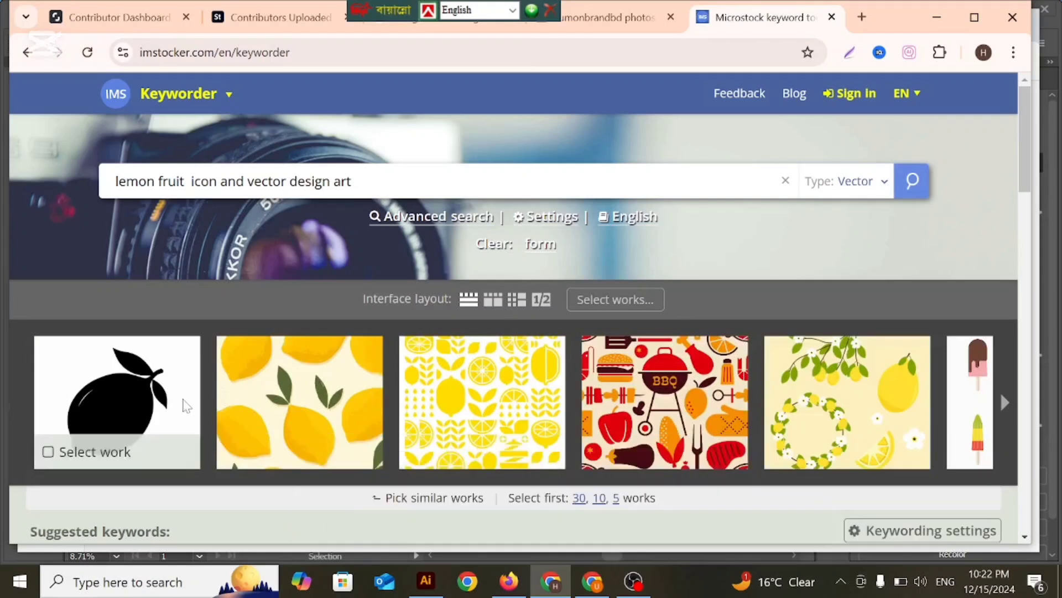
click(1004, 403)
click(1005, 403)
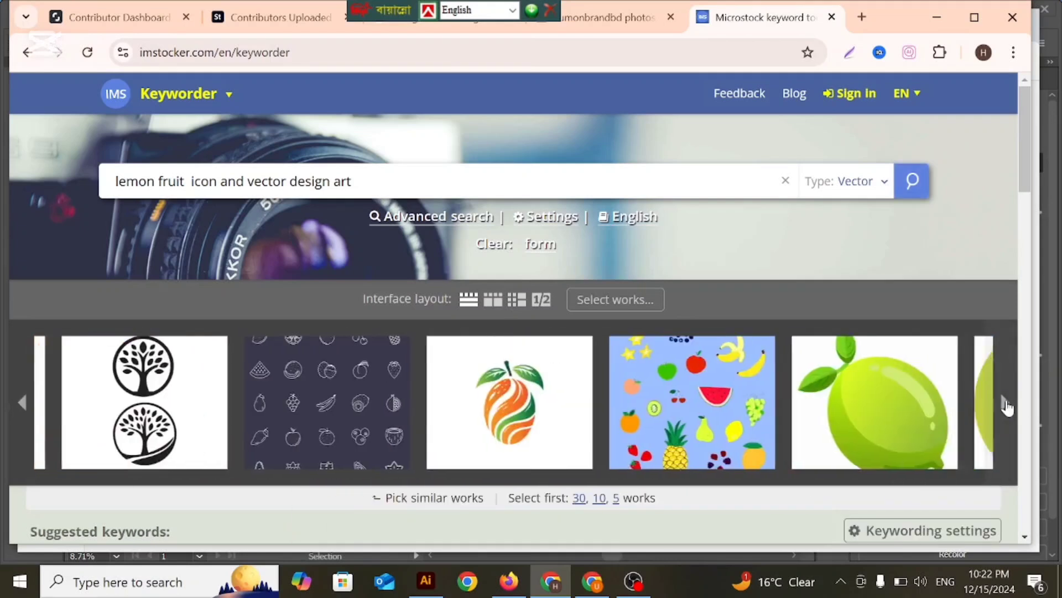
click(1005, 402)
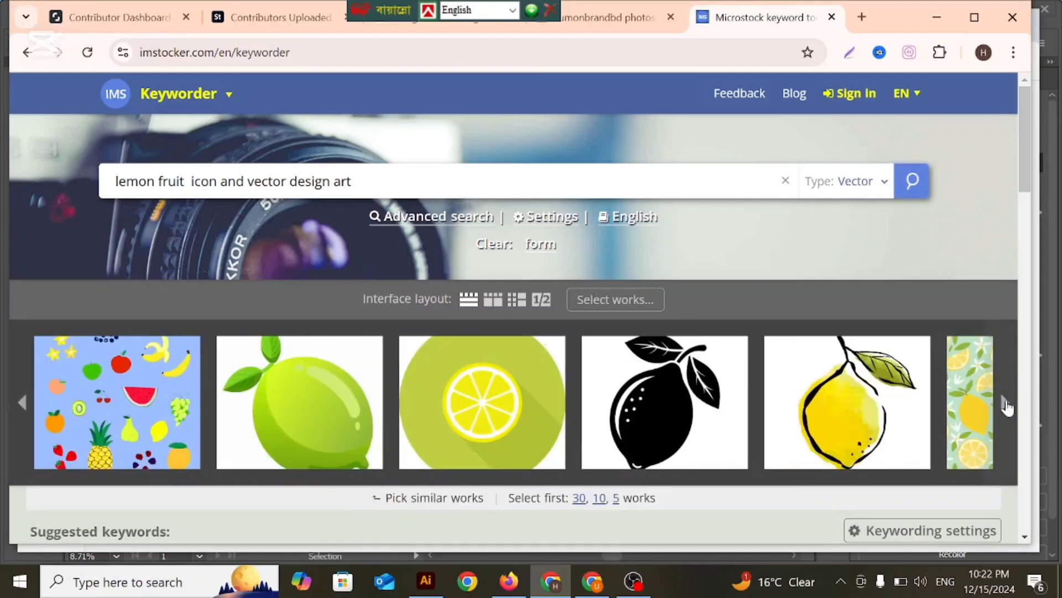
click(654, 403)
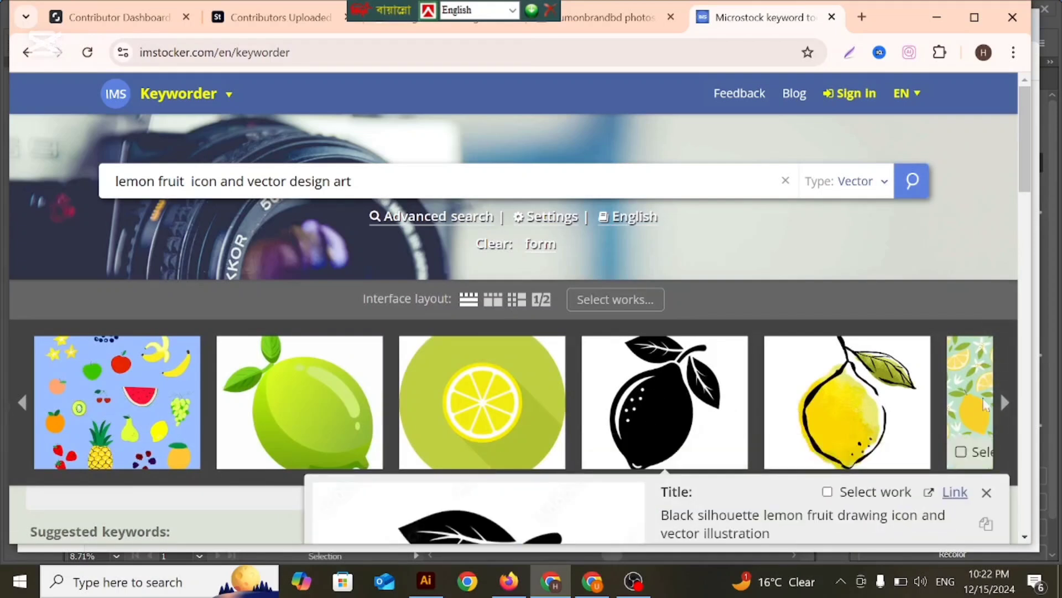
click(1005, 403)
click(1005, 404)
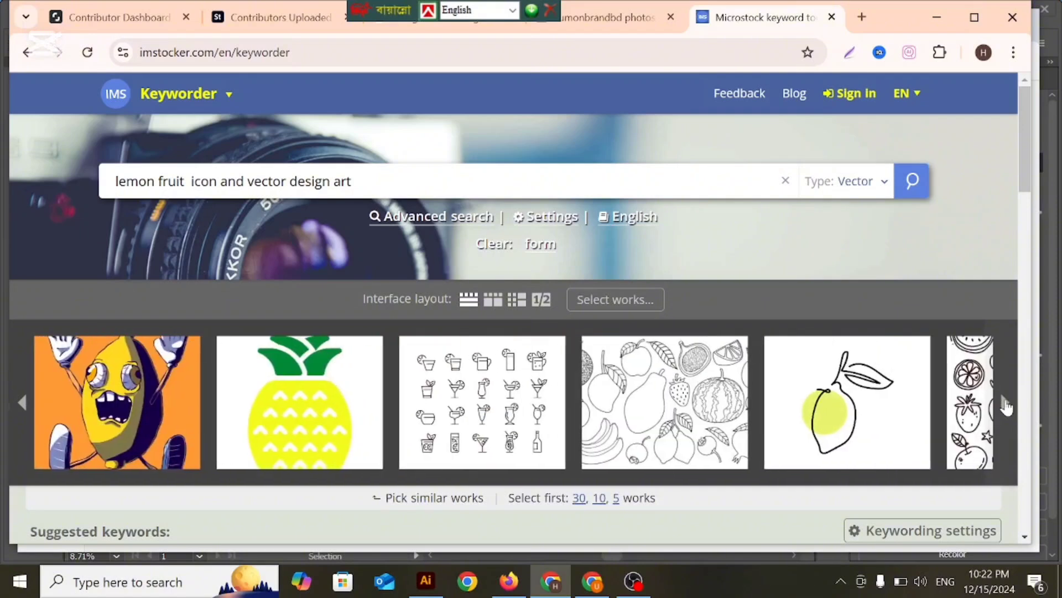
click(1005, 403)
click(1005, 404)
click(1005, 404)
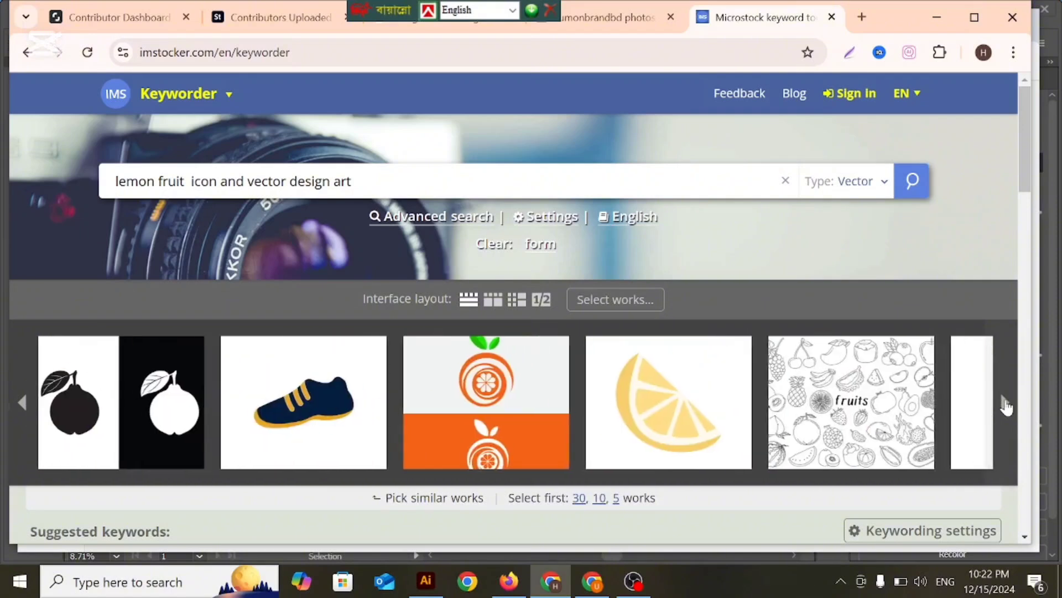
click(1005, 404)
click(1005, 404)
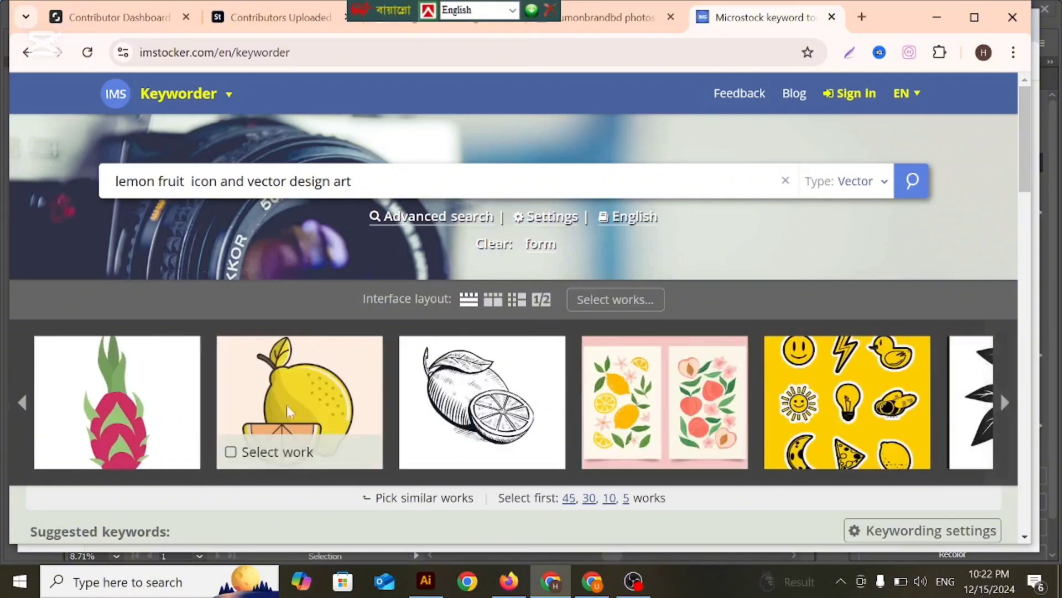
click(1005, 404)
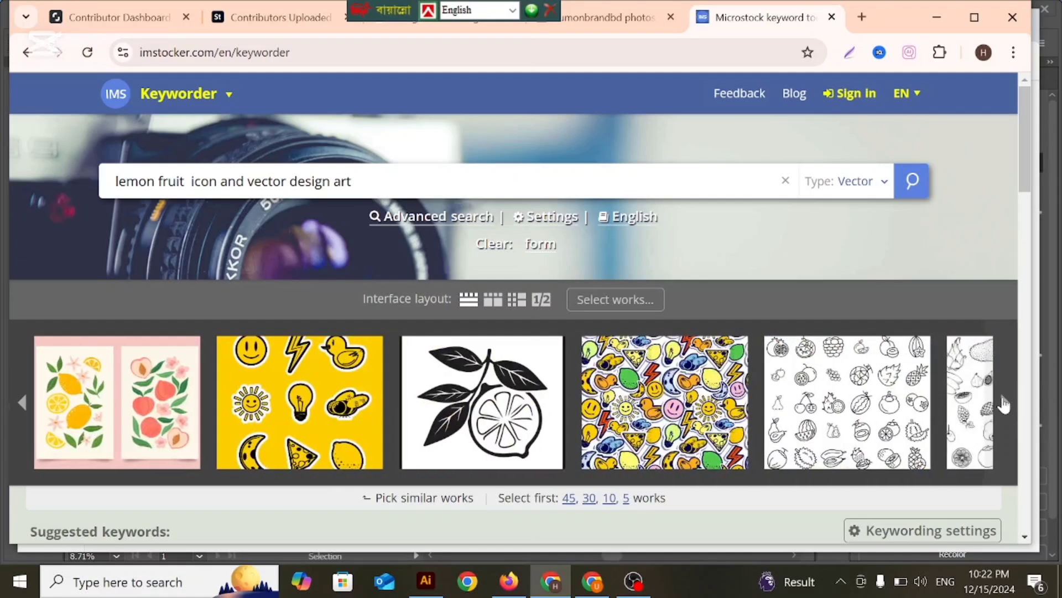
Go back through the results to the black silhouette lemon with two leaves, select it, and display its title and keywords.
click(114, 402)
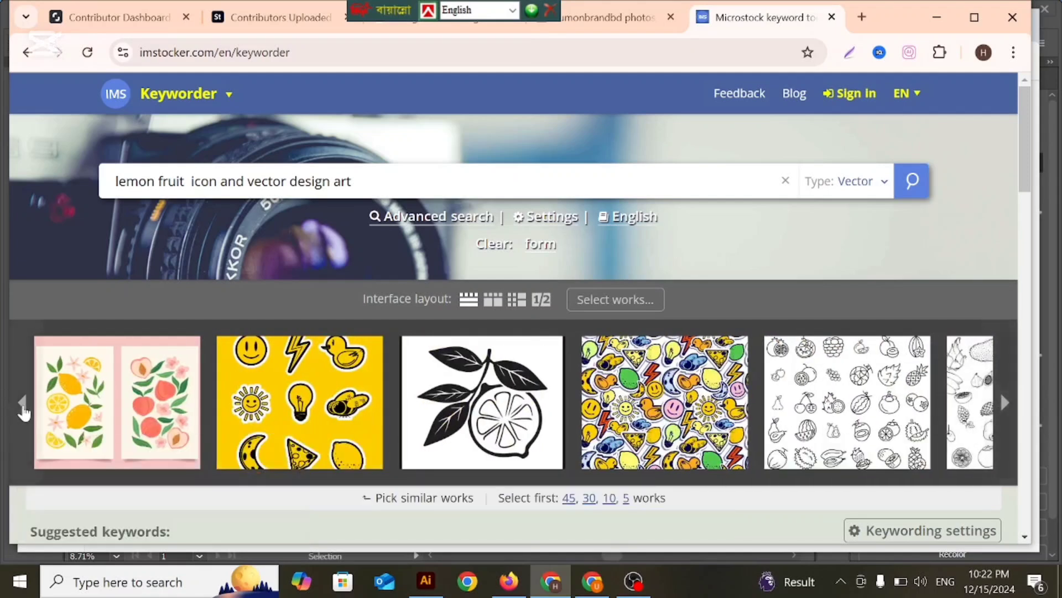
click(22, 406)
click(22, 408)
click(22, 407)
click(23, 407)
click(22, 407)
click(22, 407)
click(285, 410)
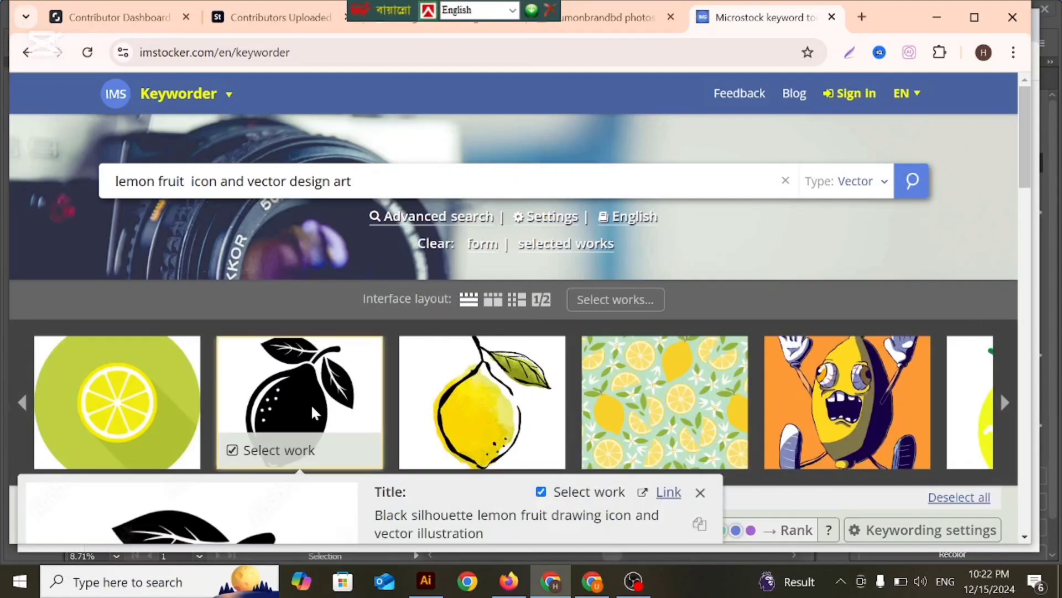
scroll(310, 409, down, 3)
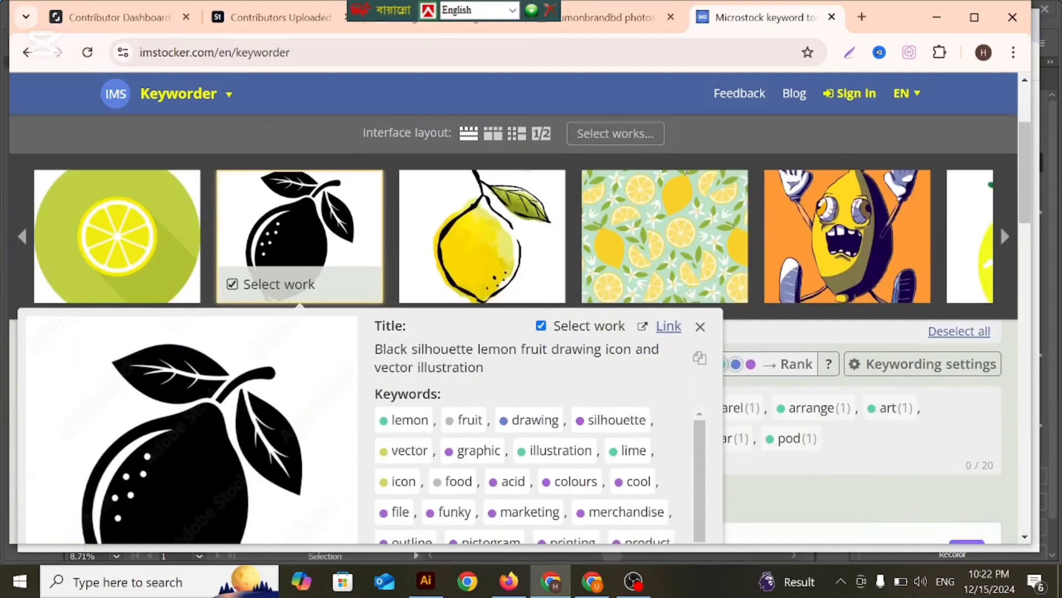
scroll(498, 354, down, 2)
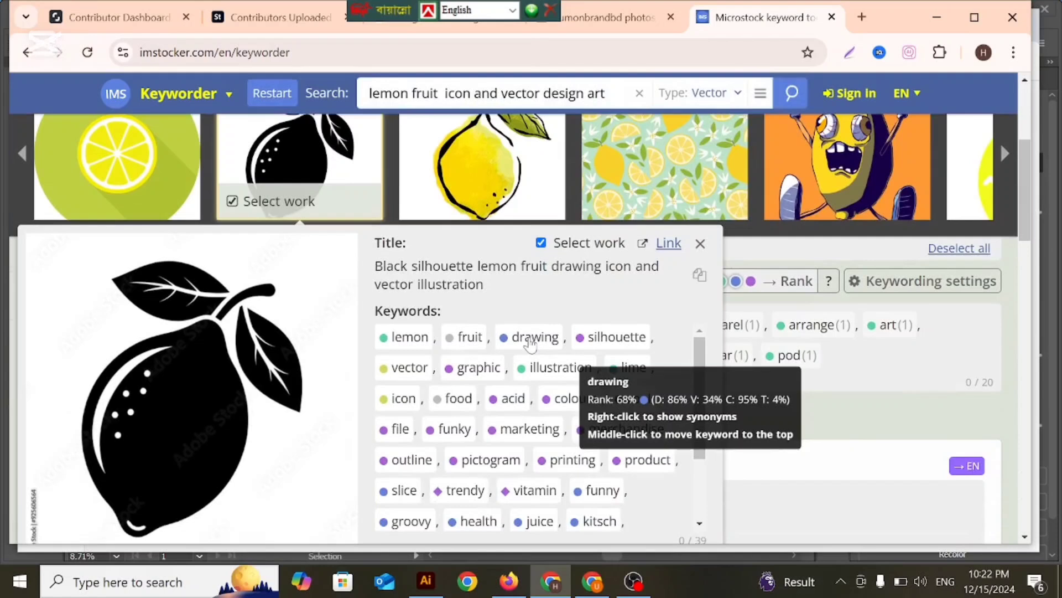
Select silhouette, fruit, lemon, drawing, graphic, colours, cool, acid and file from the black lemon work's keywords.
click(604, 342)
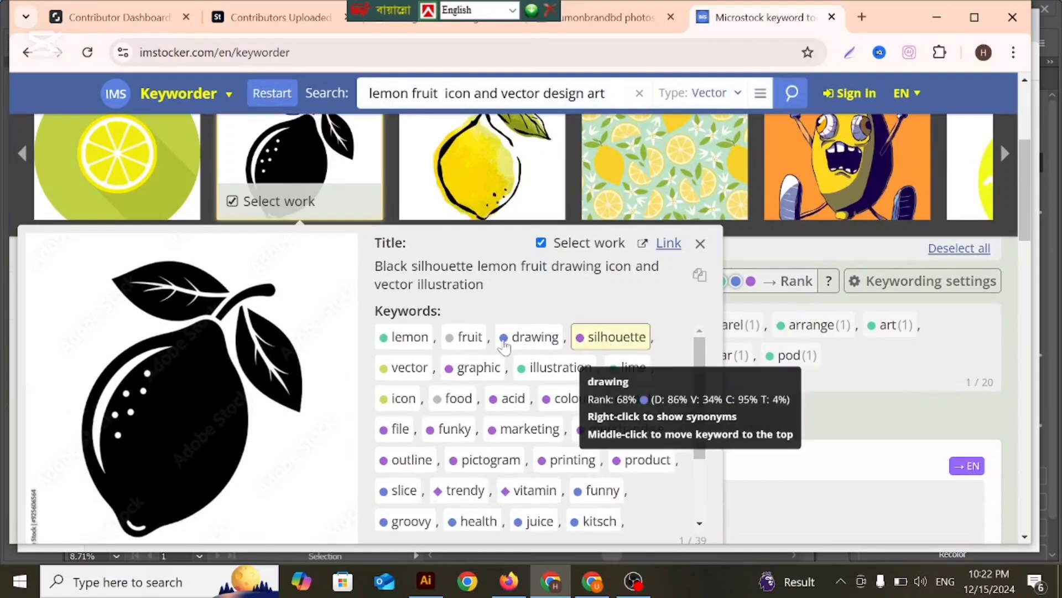
click(468, 342)
click(408, 338)
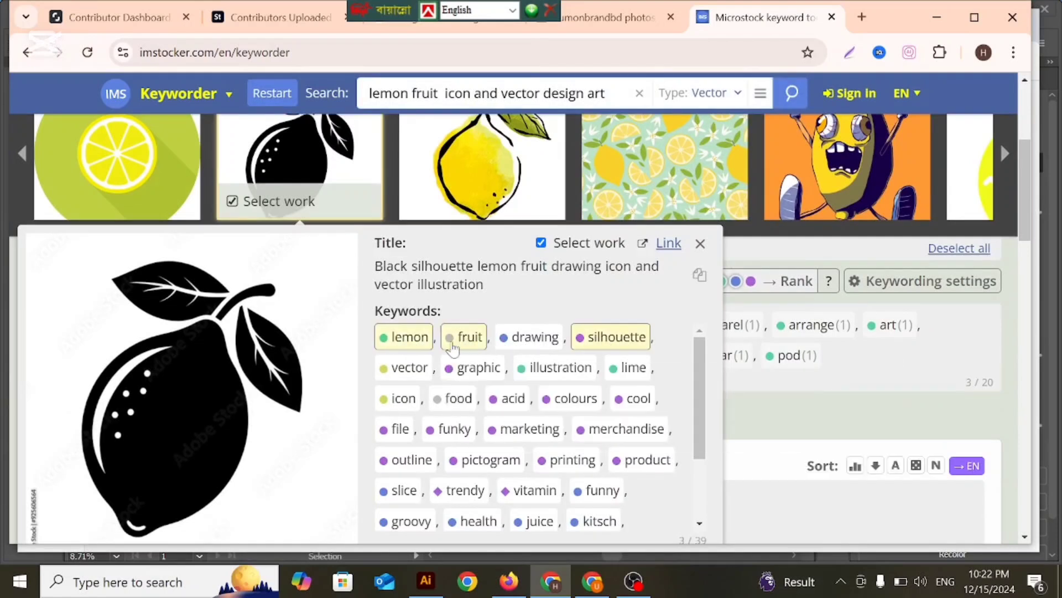
click(517, 340)
click(475, 368)
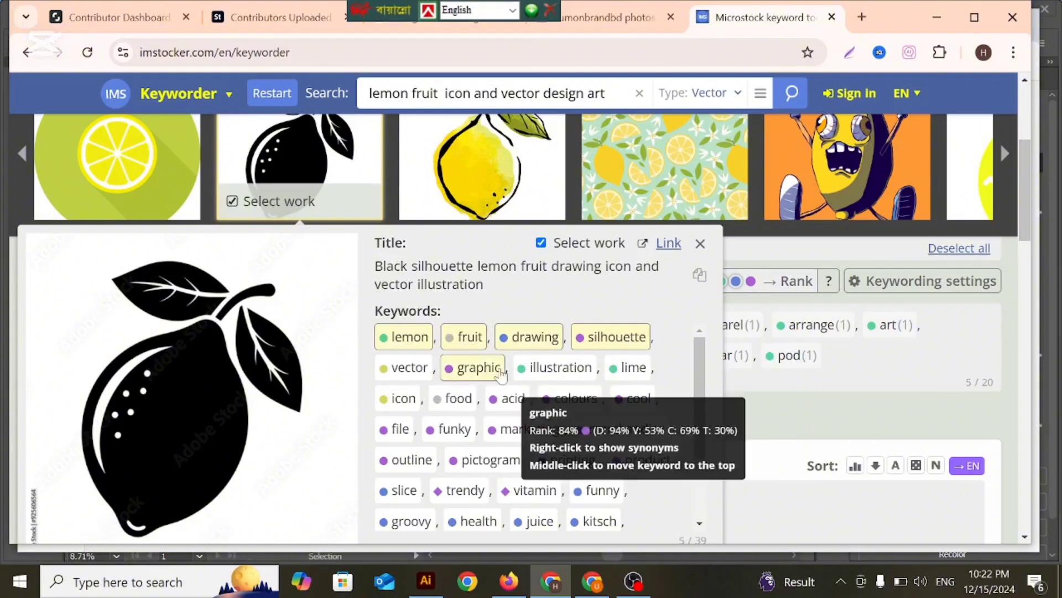
click(570, 399)
click(630, 398)
click(512, 399)
click(401, 430)
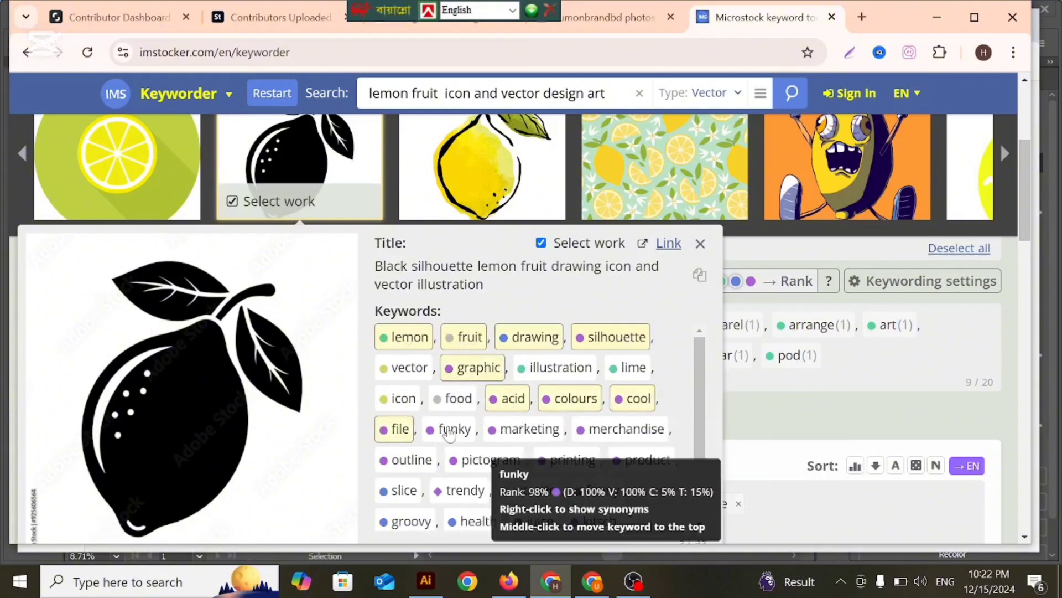
Add funky, marketing, merchandise, product, printing, pictogram and outline to the selected keywords.
click(451, 430)
click(525, 431)
click(612, 436)
click(646, 460)
click(572, 461)
click(490, 460)
click(407, 460)
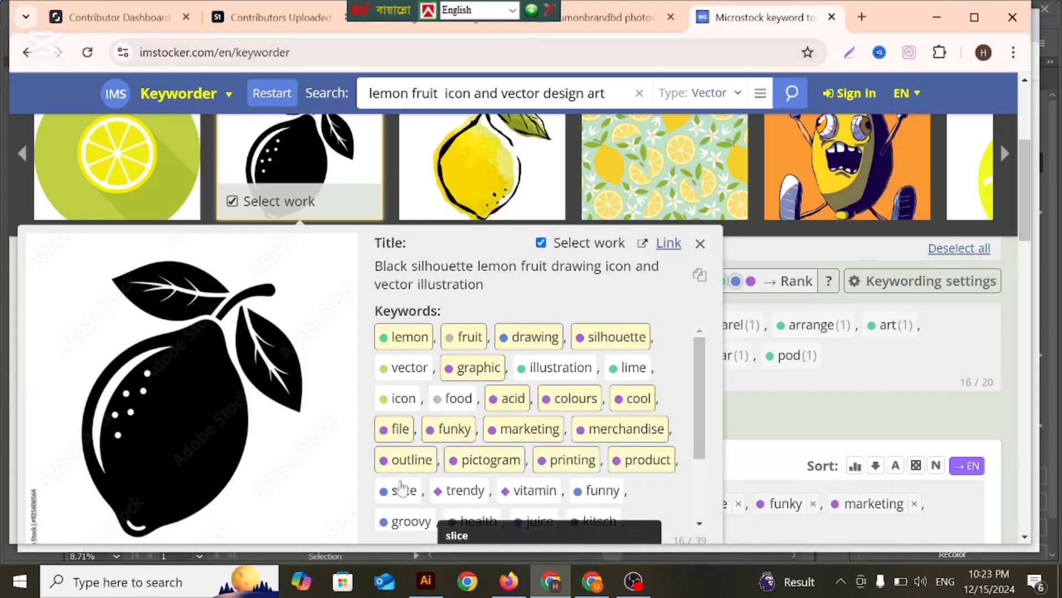
Select the keywords trendy, vitamin, juice, health, groovy and arrange as well, leaving funny unselected.
click(462, 491)
click(535, 490)
click(592, 490)
scroll(592, 490, down, 3)
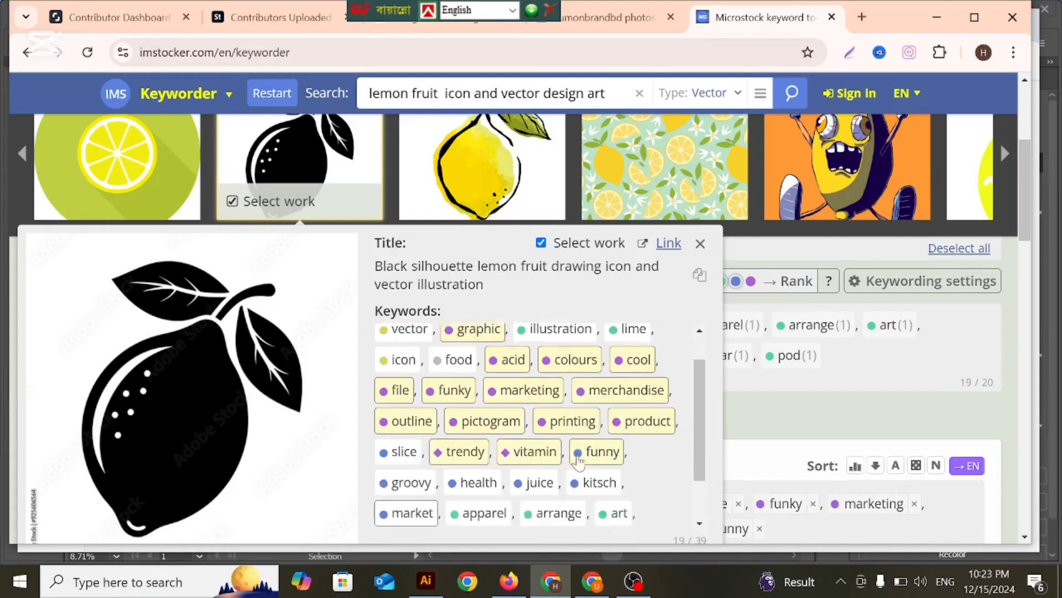
click(601, 396)
click(542, 426)
click(480, 423)
click(417, 426)
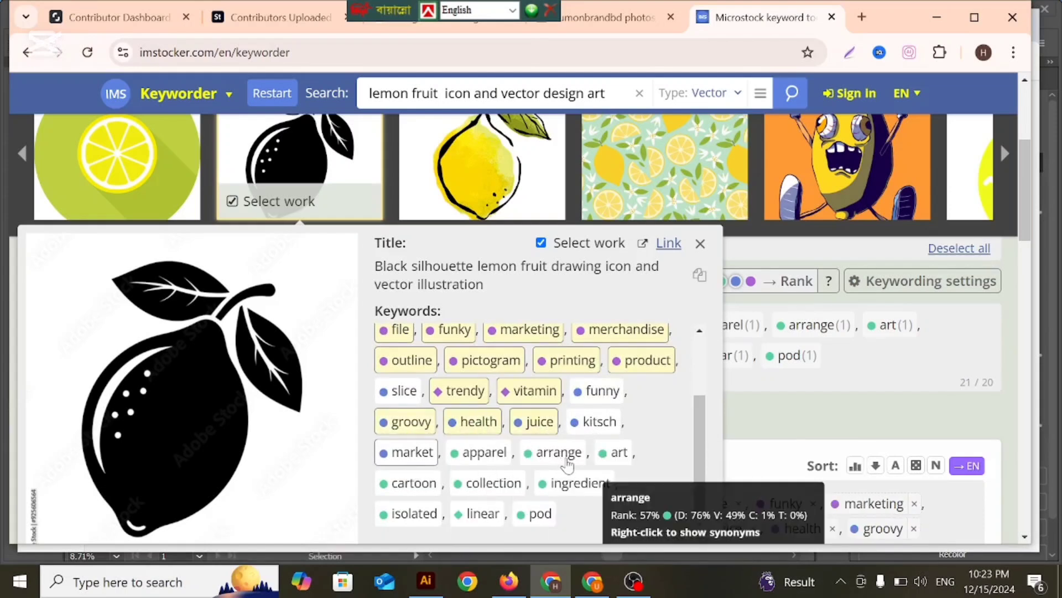
click(562, 452)
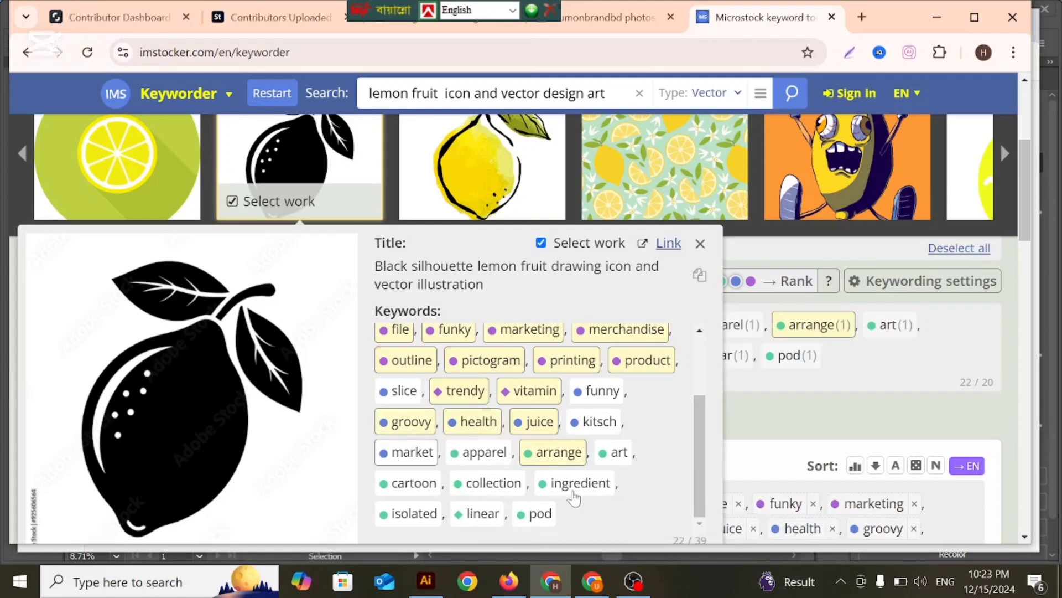
Close the work's details and have the tool select up to 25 keywords.
scroll(574, 489, down, 1)
click(887, 424)
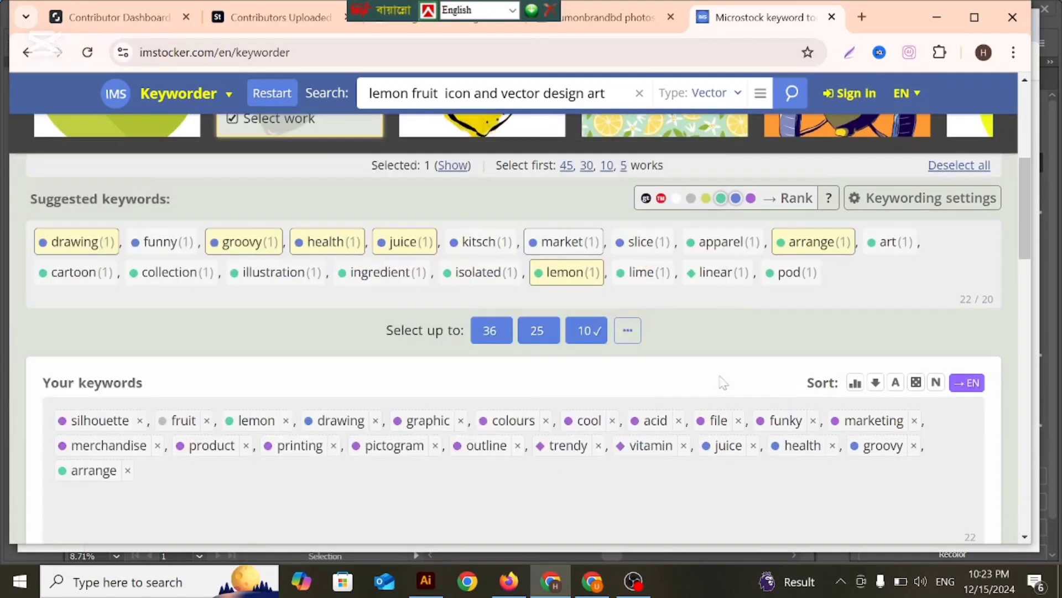
click(494, 332)
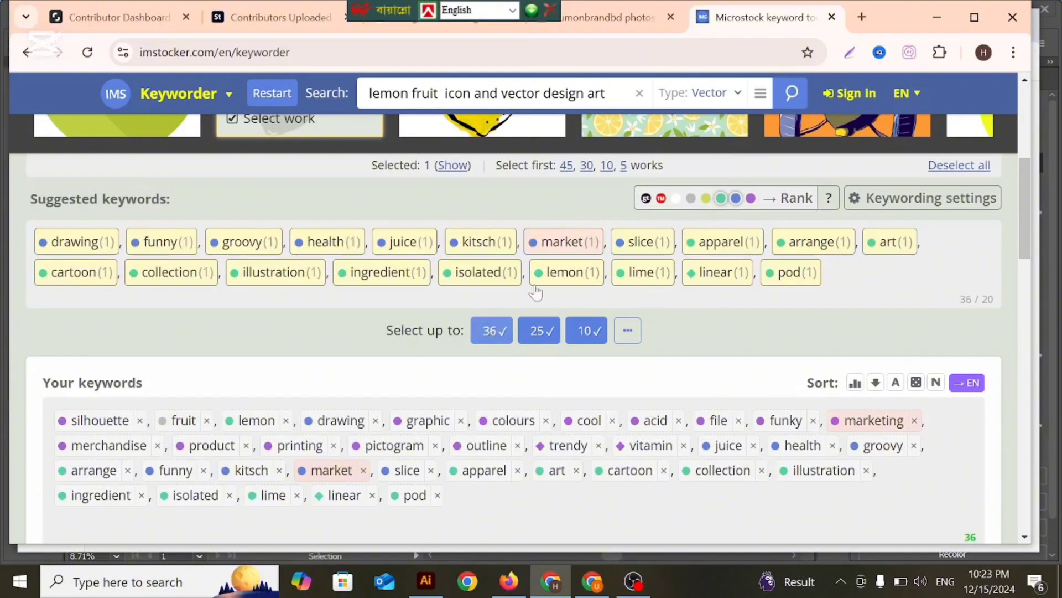
click(560, 242)
click(539, 331)
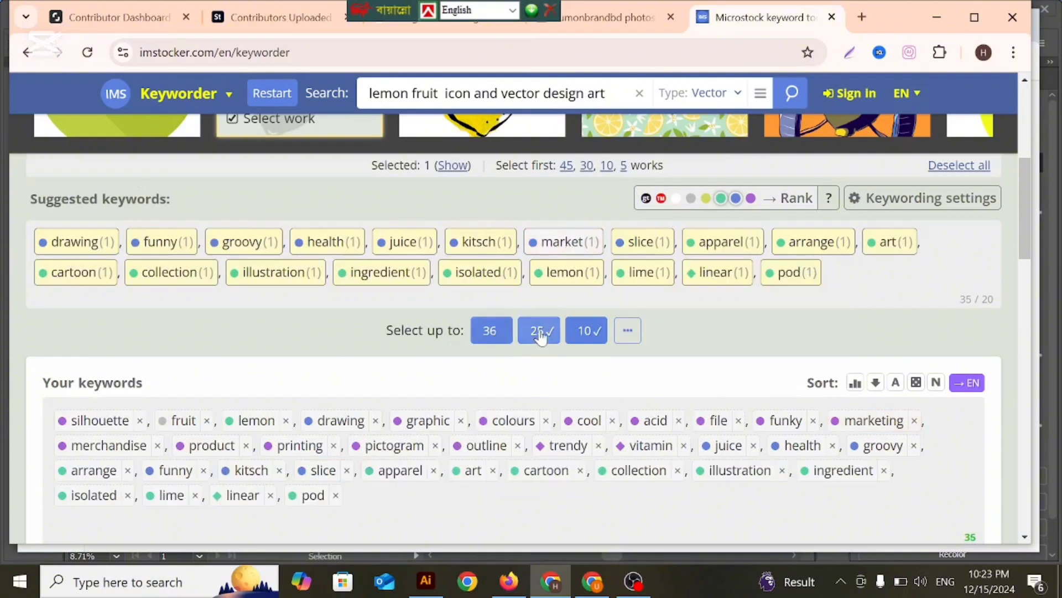
click(538, 331)
Remove "marketing" from the chosen keywords and copy the remaining list to the clipboard.
scroll(625, 349, down, 1)
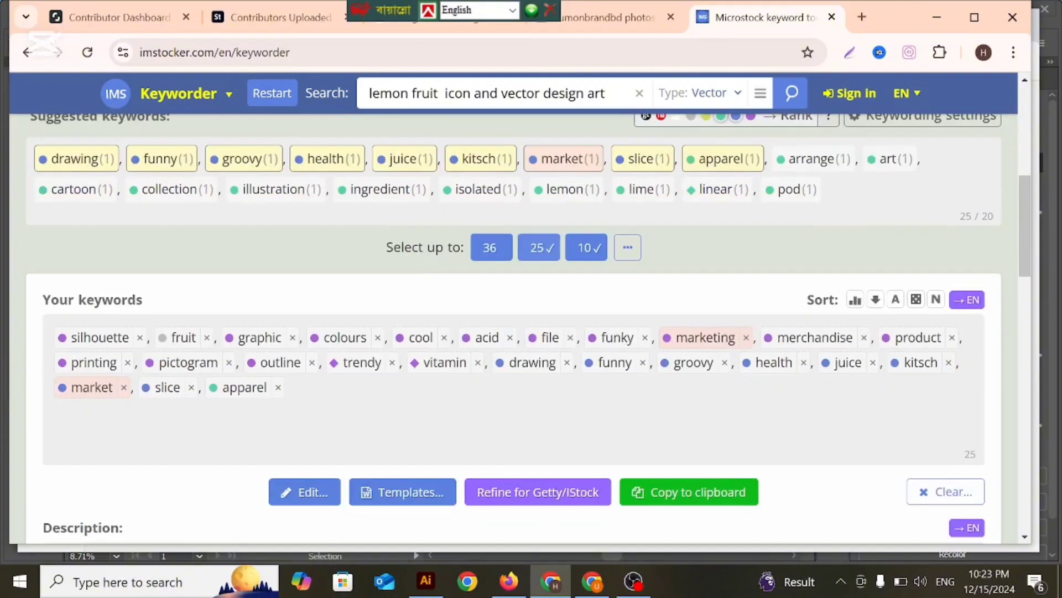
click(746, 337)
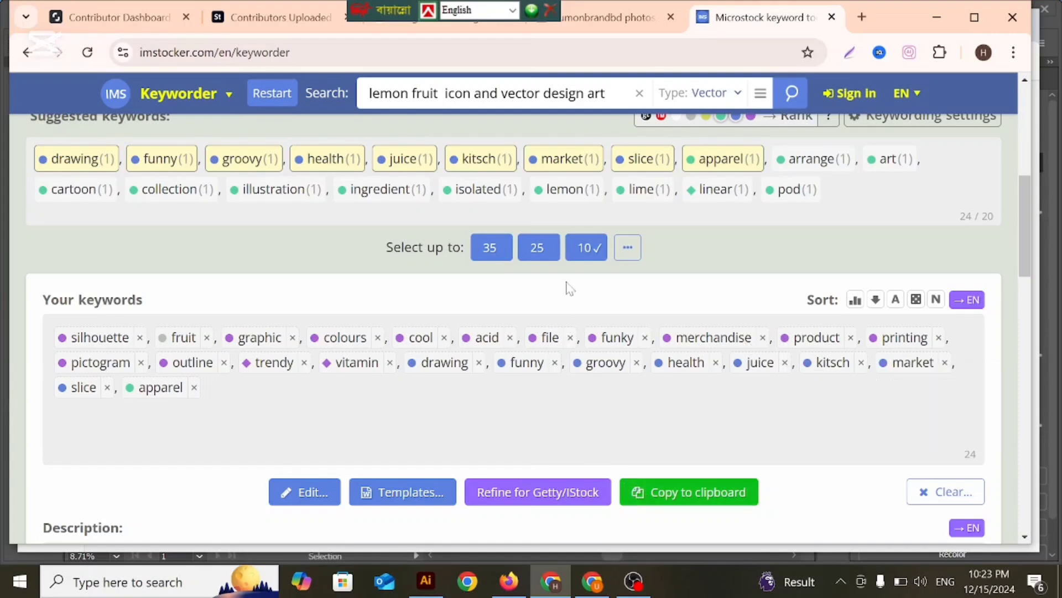
scroll(1001, 142, up, 2)
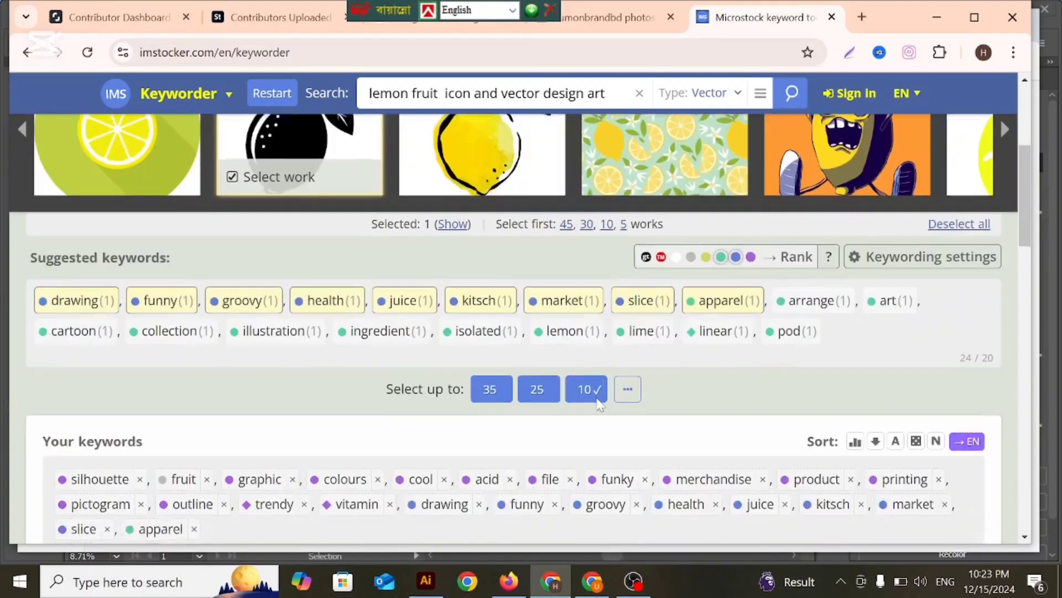
scroll(1000, 117, down, 2)
click(688, 494)
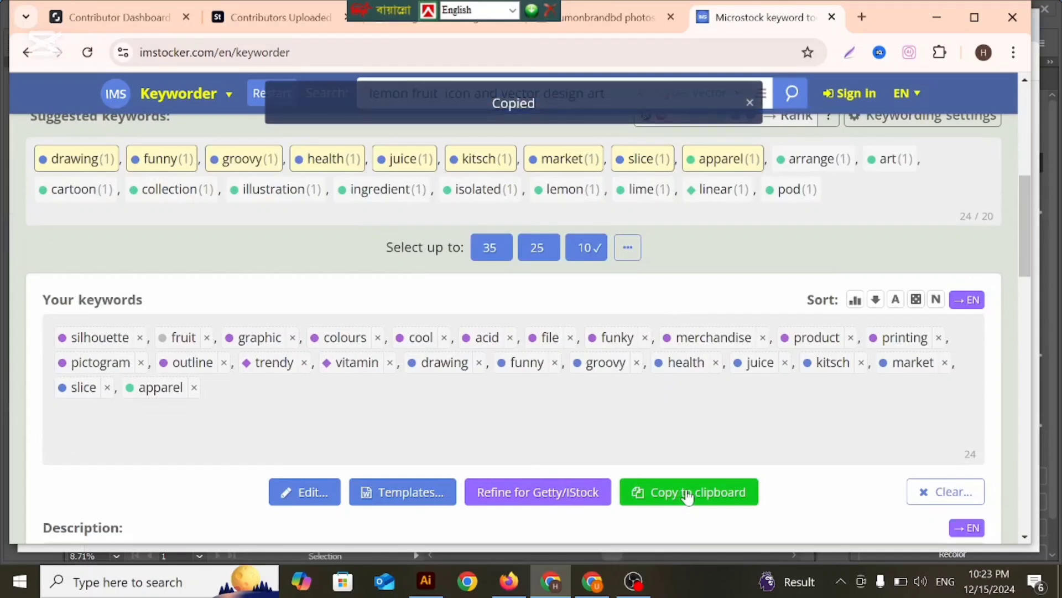
Return to the Adobe Stock uploads and paste the copied keywords after "yellow" in the lemon file's keyword list.
click(271, 17)
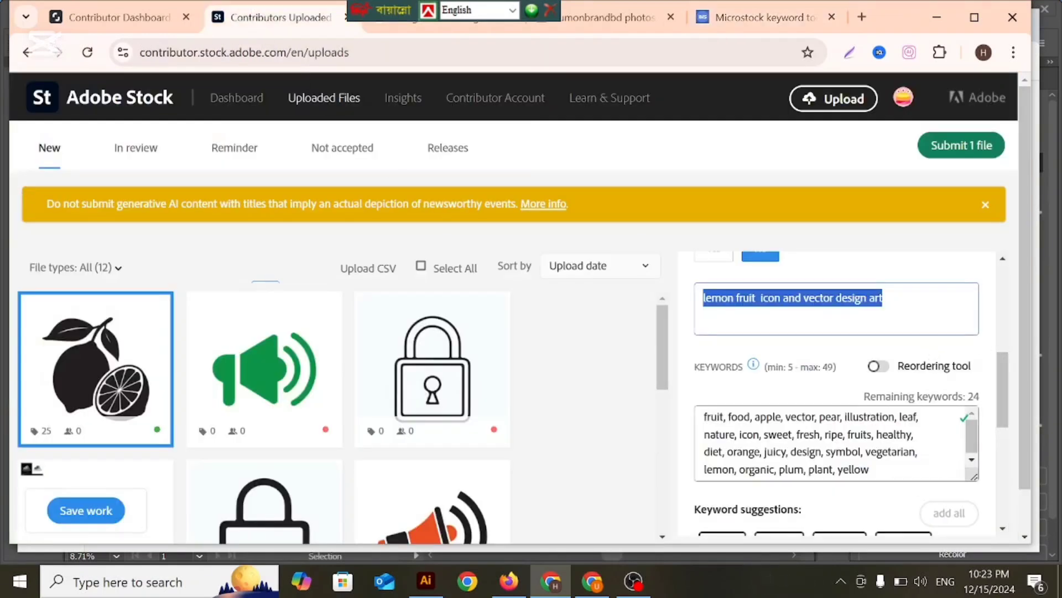
click(885, 471)
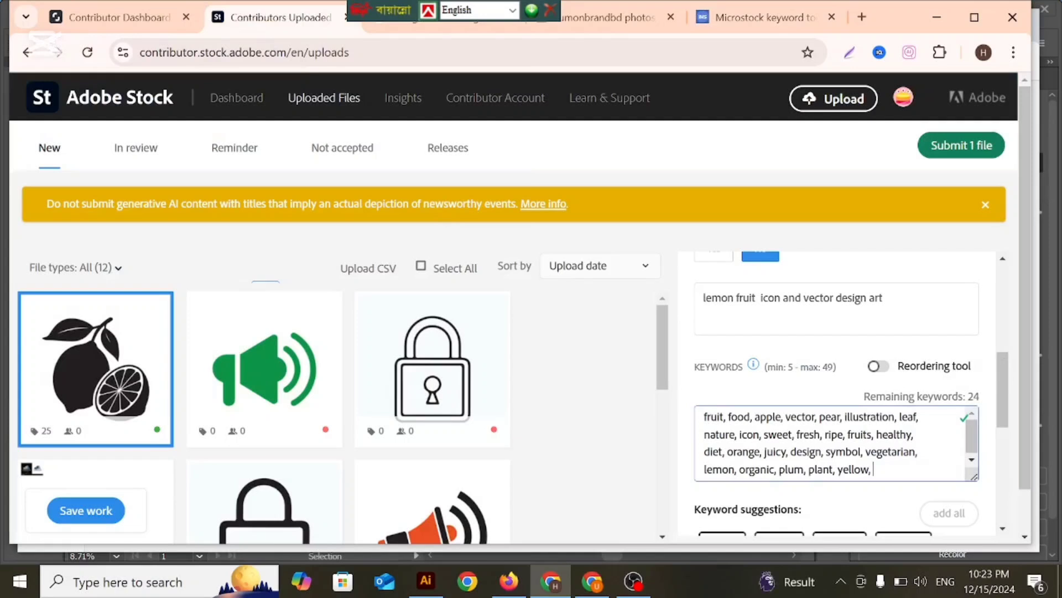
key(ctrl+v)
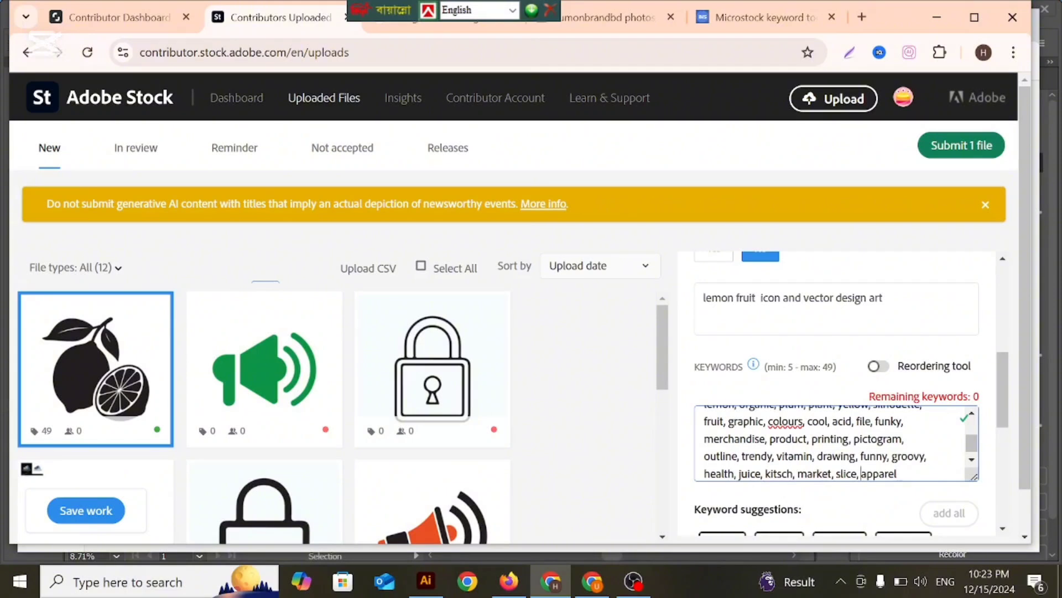
Delete the keywords "apparel" and "colours" from the lemon file's keyword list.
drag(861, 473, 897, 468)
key(BackSpace)
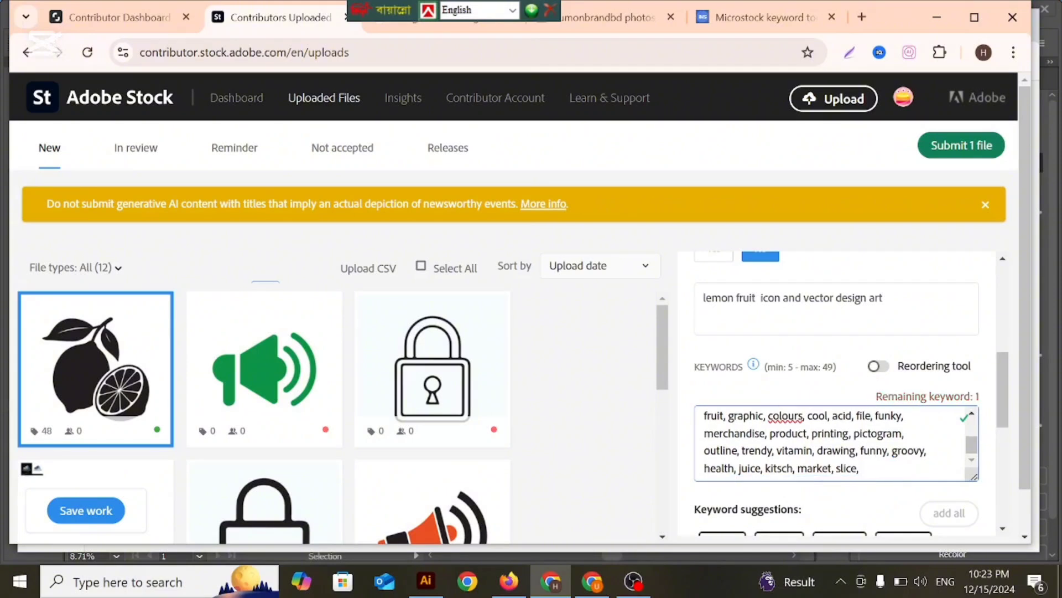
drag(803, 416, 705, 416)
key(Right)
key(BackSpace)
key(BackSpace)
key(BackSpace)
key(BackSpace)
key(BackSpace)
key(BackSpace)
key(BackSpace)
key(BackSpace)
key(BackSpace)
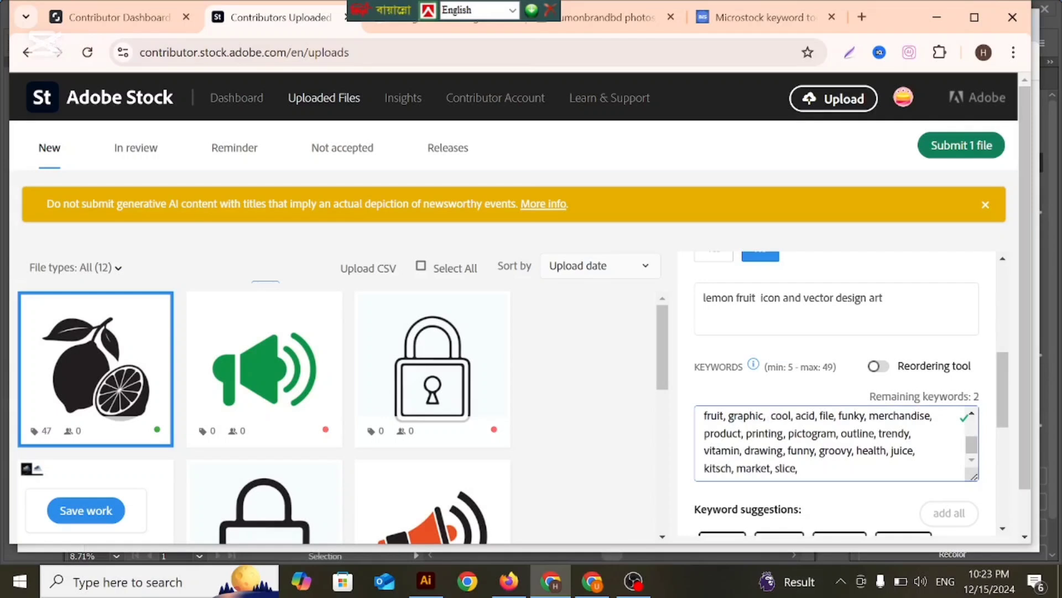
Review the lemon file's category, options and keywords, and save the work.
scroll(851, 394, down, 6)
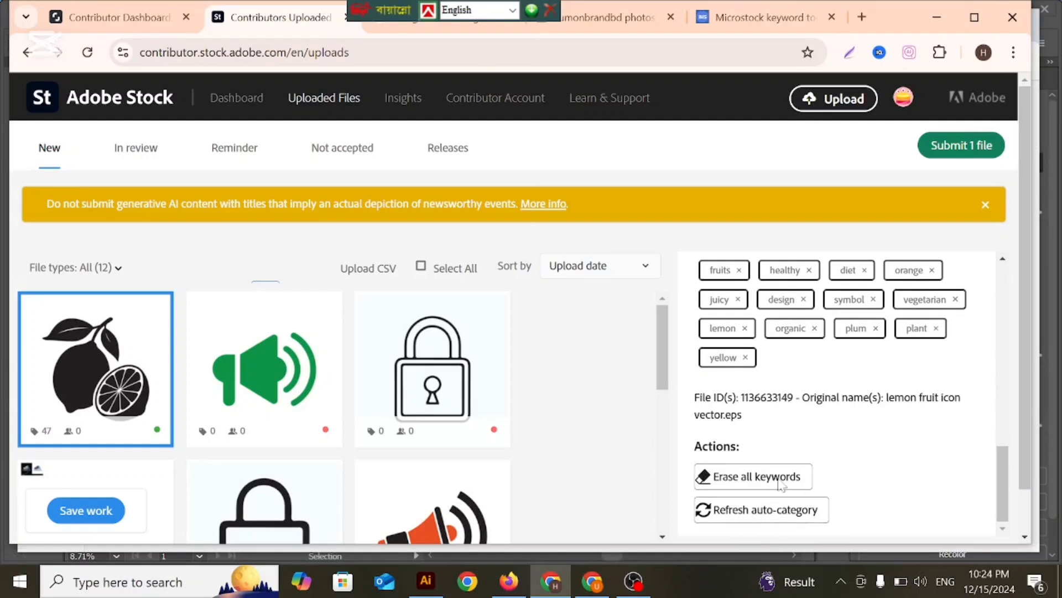
scroll(786, 481, up, 10)
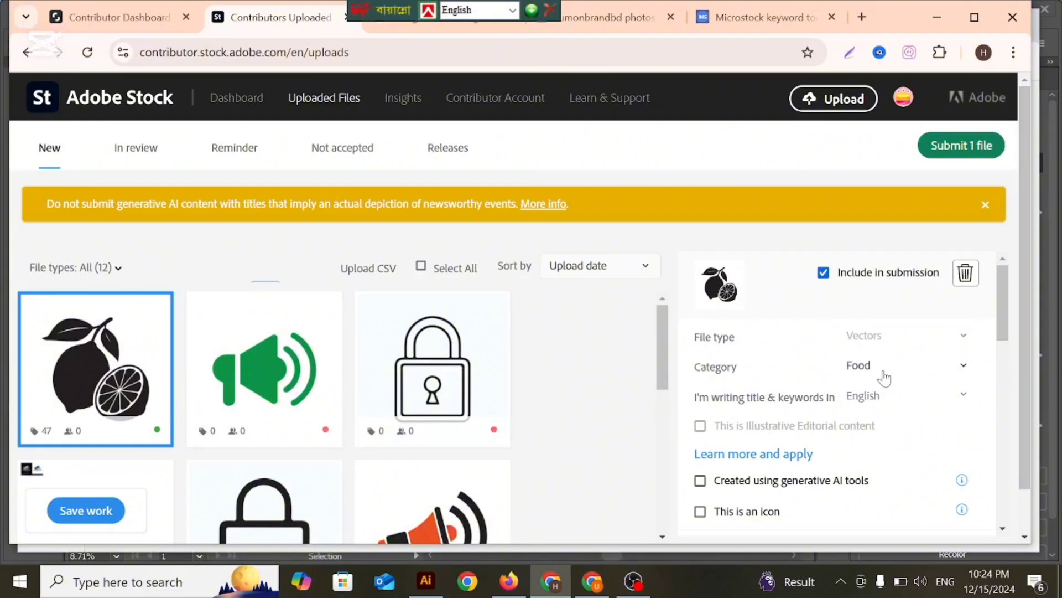
scroll(884, 378, down, 6)
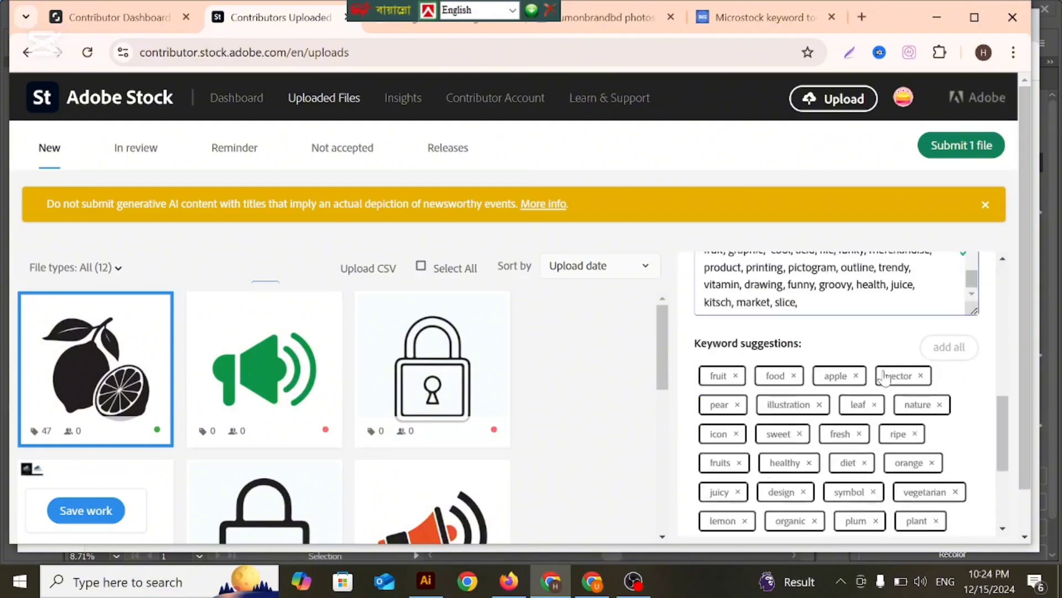
click(76, 514)
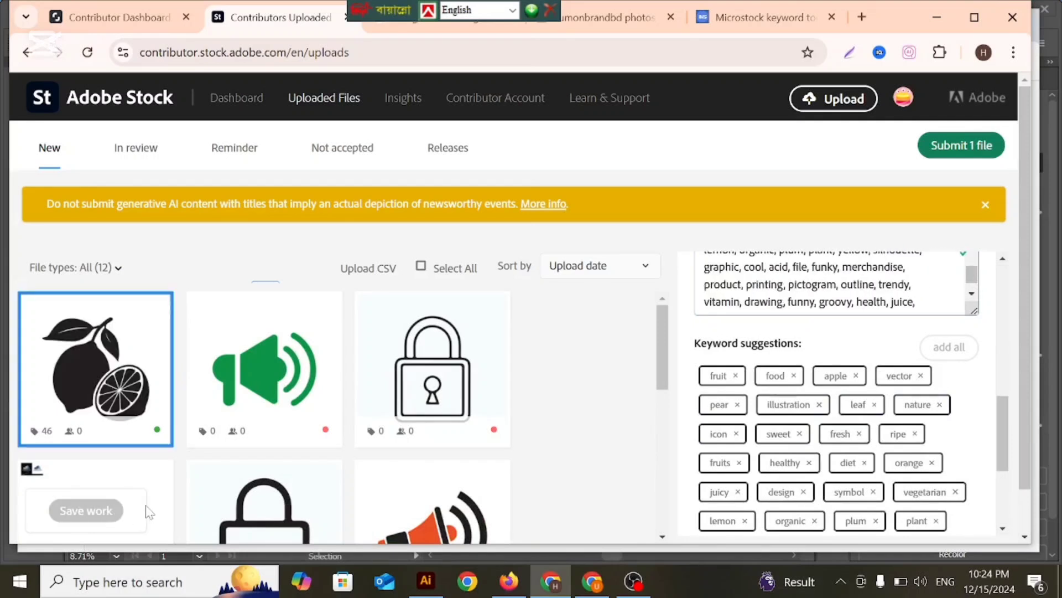
Start submitting the lemon file and accept both statements of the terms and conditions.
click(937, 147)
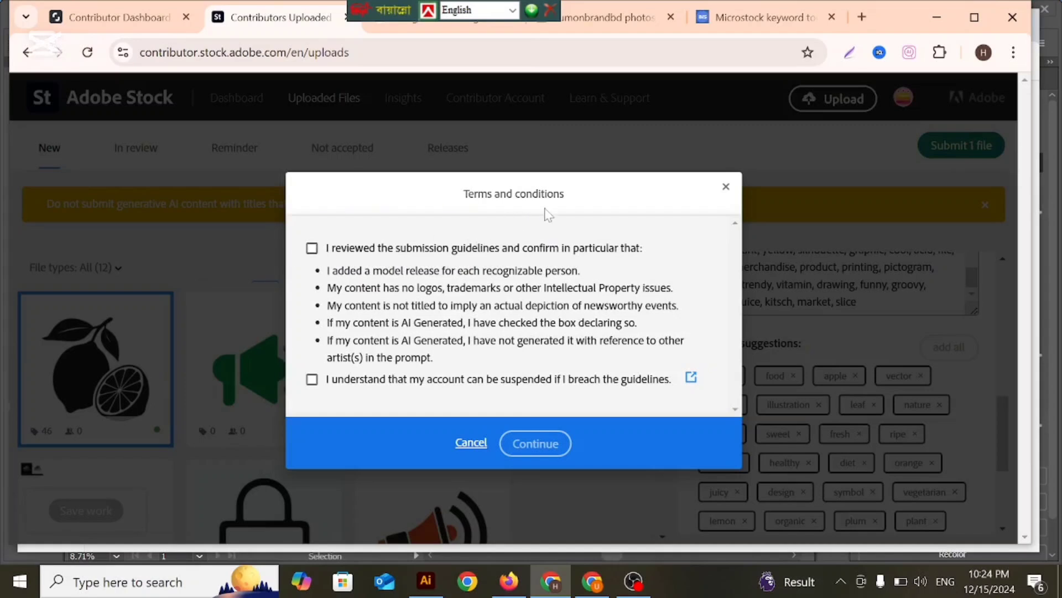
click(312, 248)
click(312, 379)
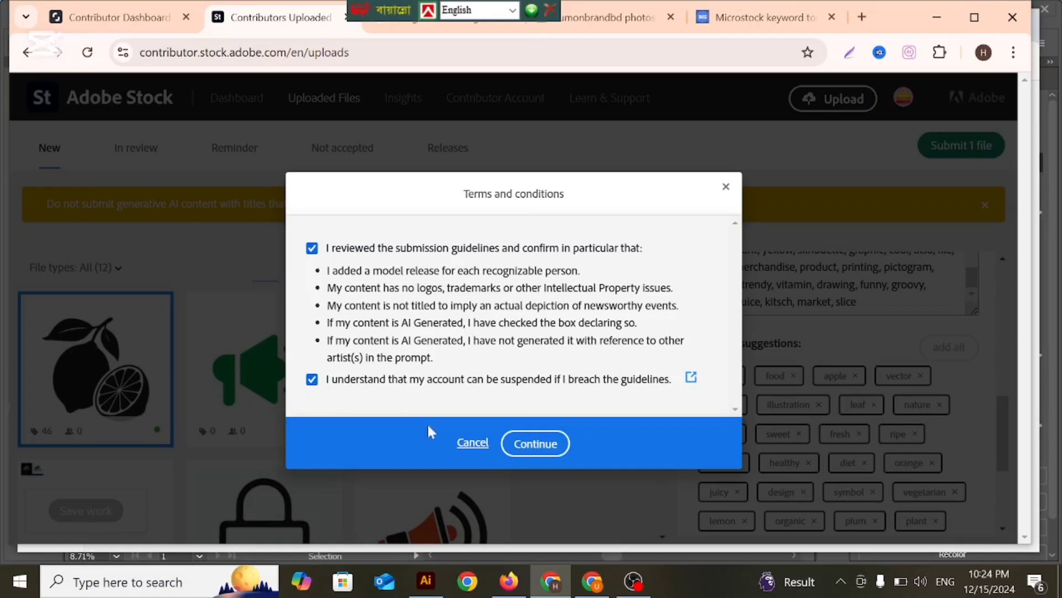
click(536, 444)
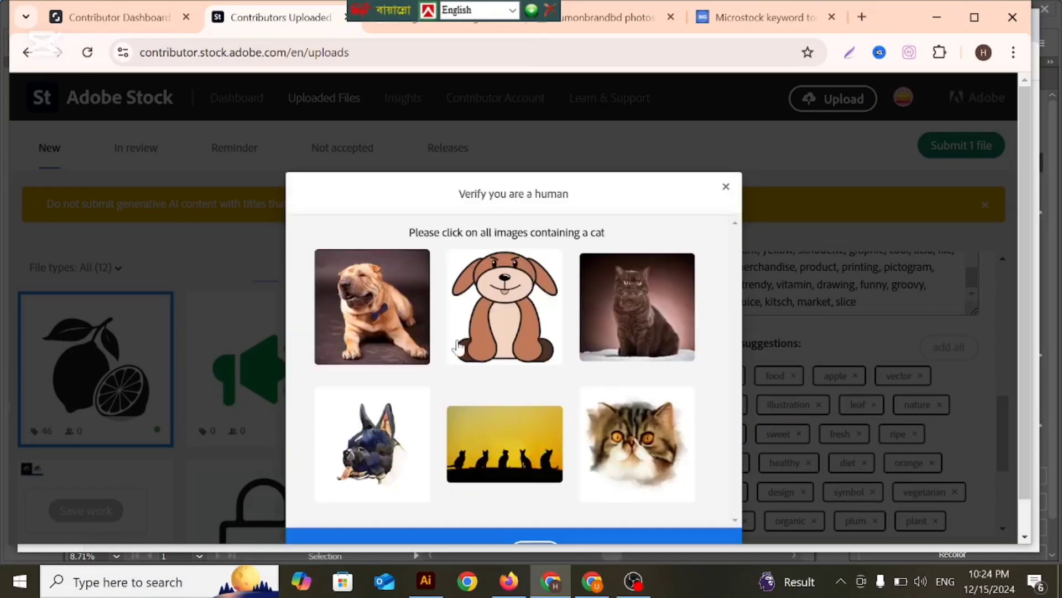
Complete the human verification by selecting all three images that contain cats.
click(628, 331)
click(632, 407)
click(459, 435)
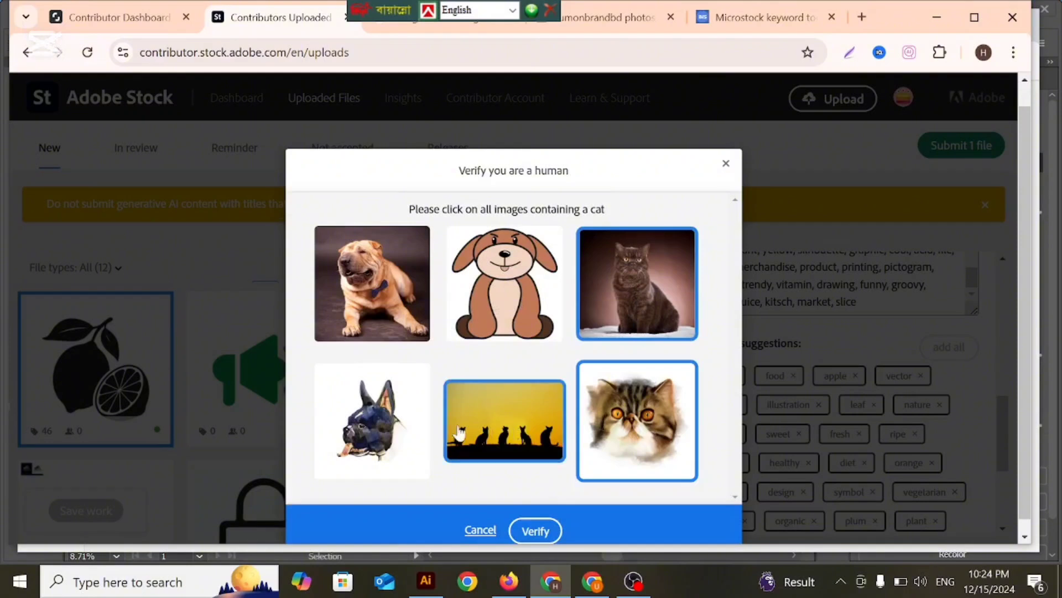
click(527, 534)
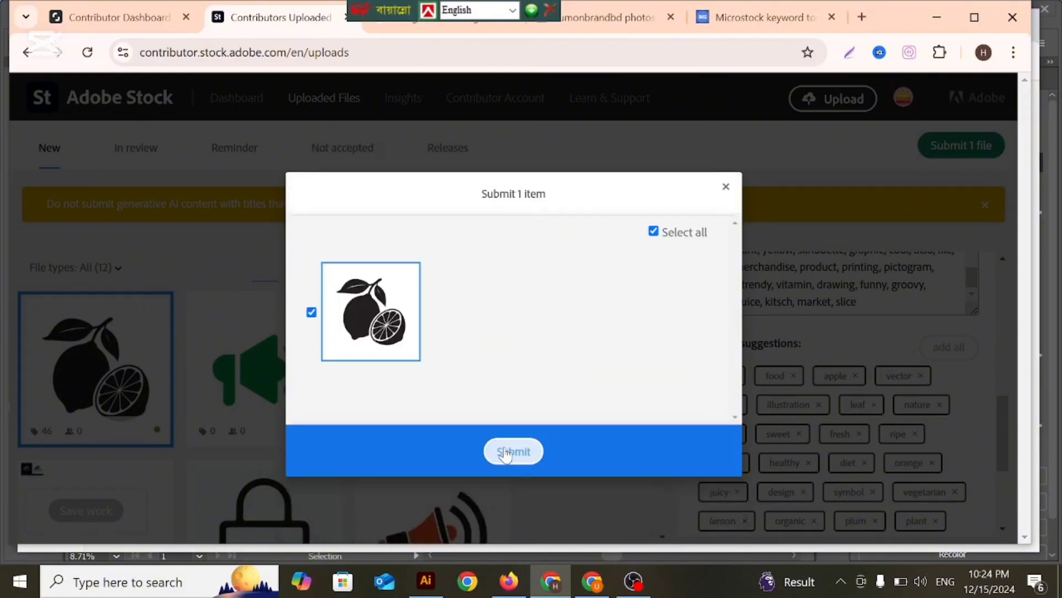
Submit the lemon item and open the list of files in review.
click(507, 464)
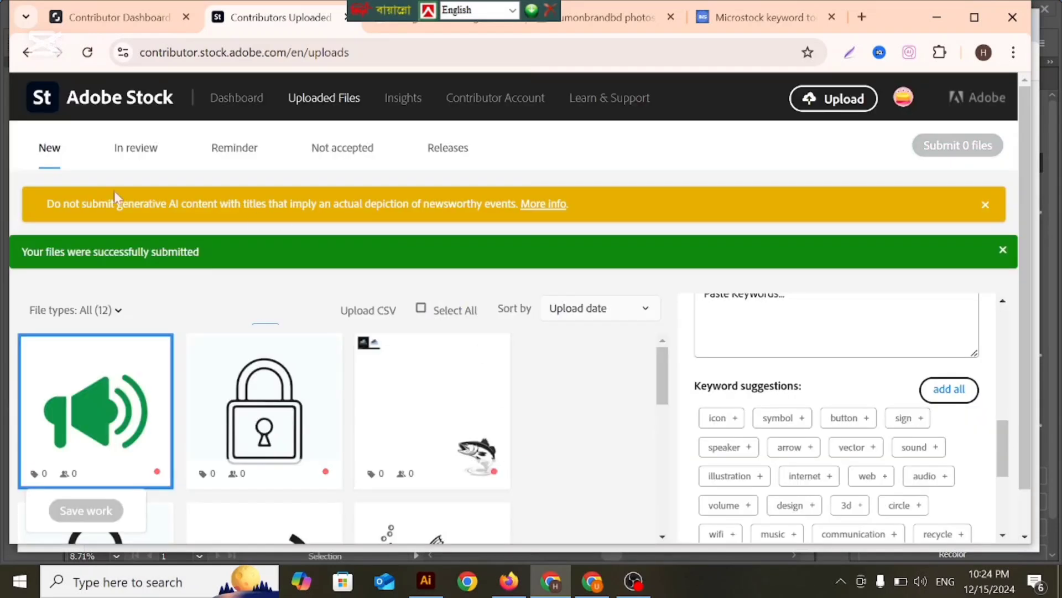
click(134, 161)
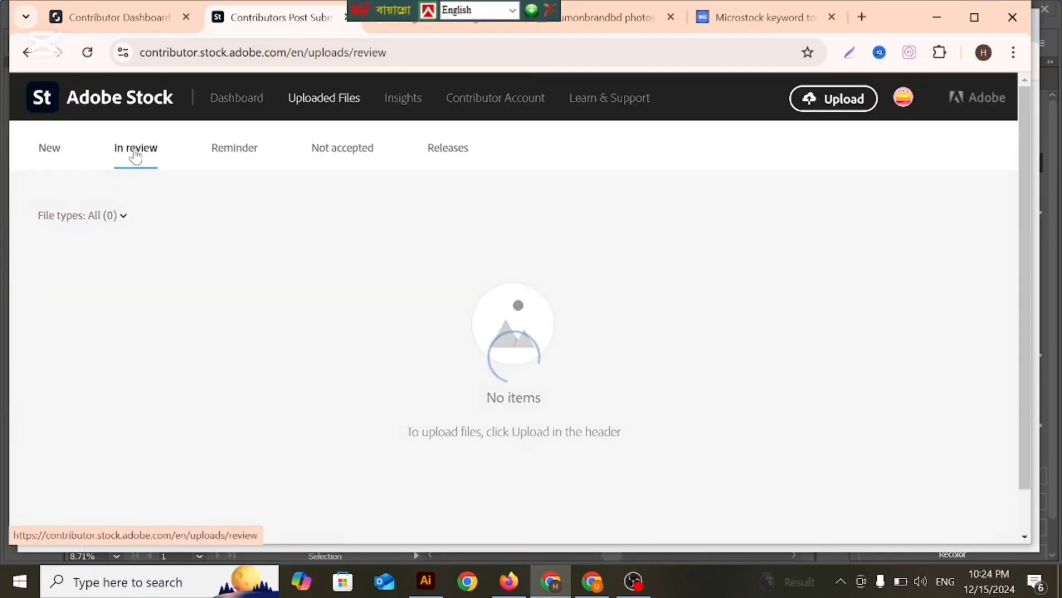